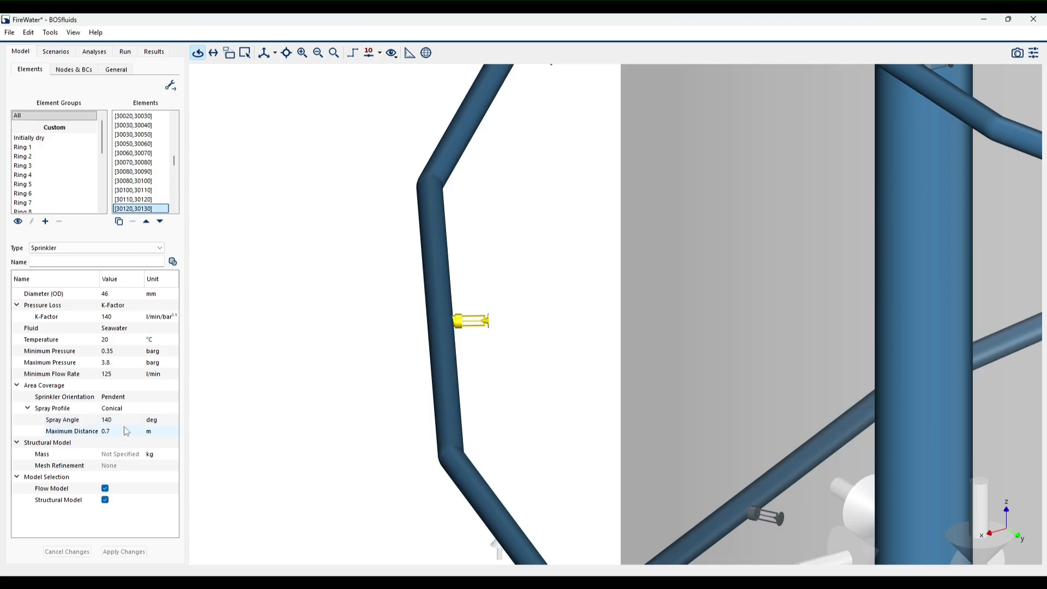
- Look through the available Fire Water element types, such as Deluge Nozzle, Sprinkler, Cylinder and Pylon, without changing the element type
scroll(431, 311, "down", 10)
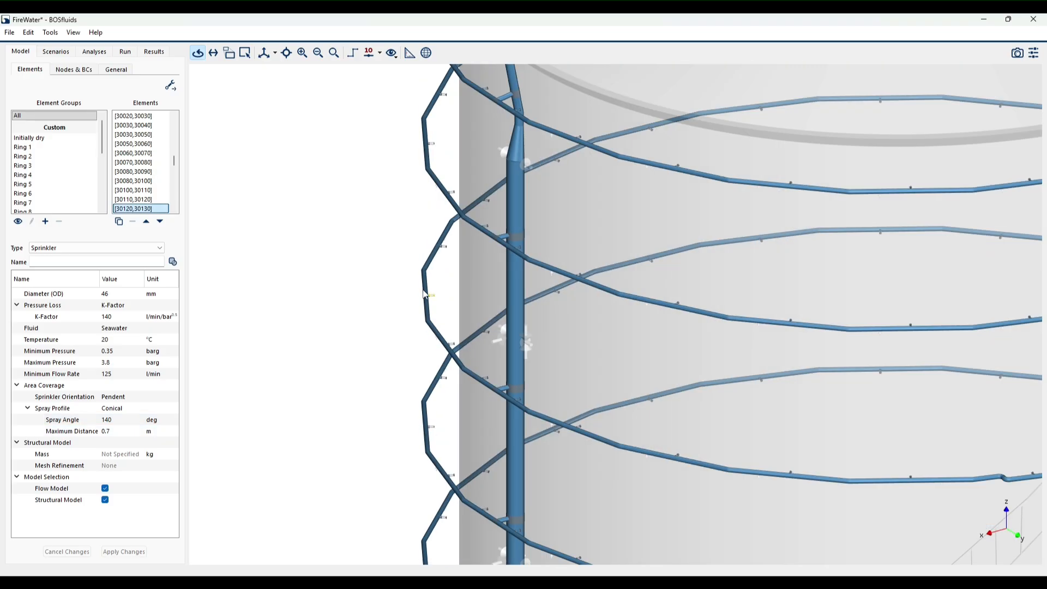
scroll(473, 331, "up", 5)
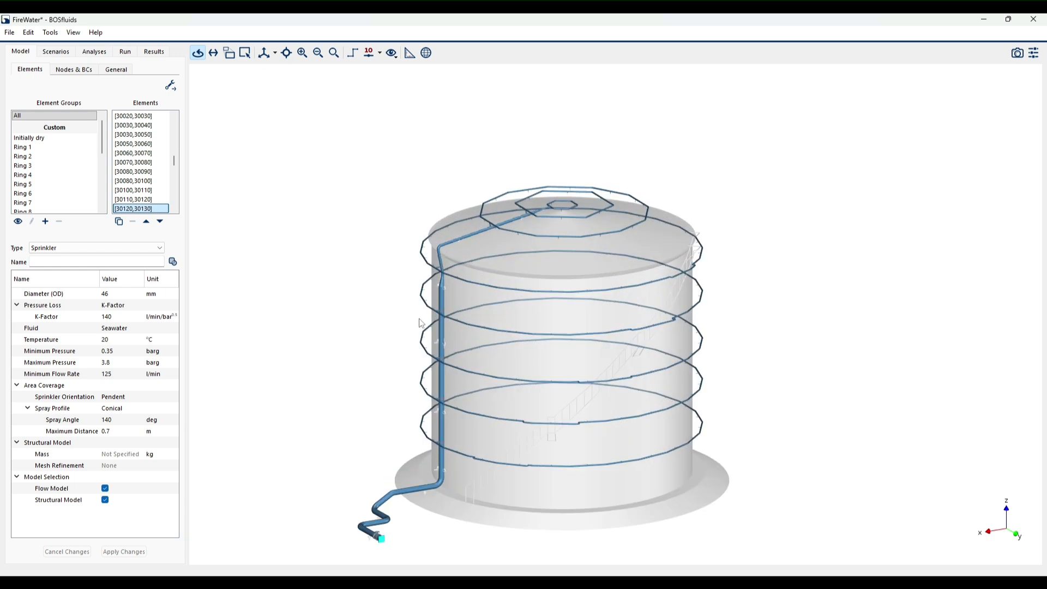
left_click(103, 250)
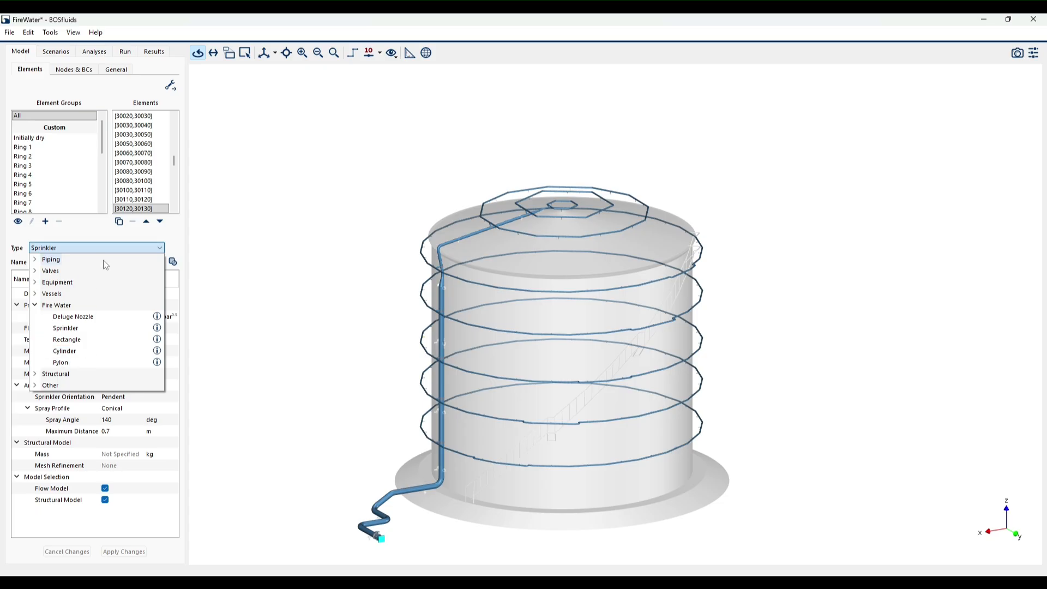
left_click(116, 247)
- Switch to editing single elements and examine the dimensions of the tank's Shell, Edge and Roof elements in turn
left_click(601, 399)
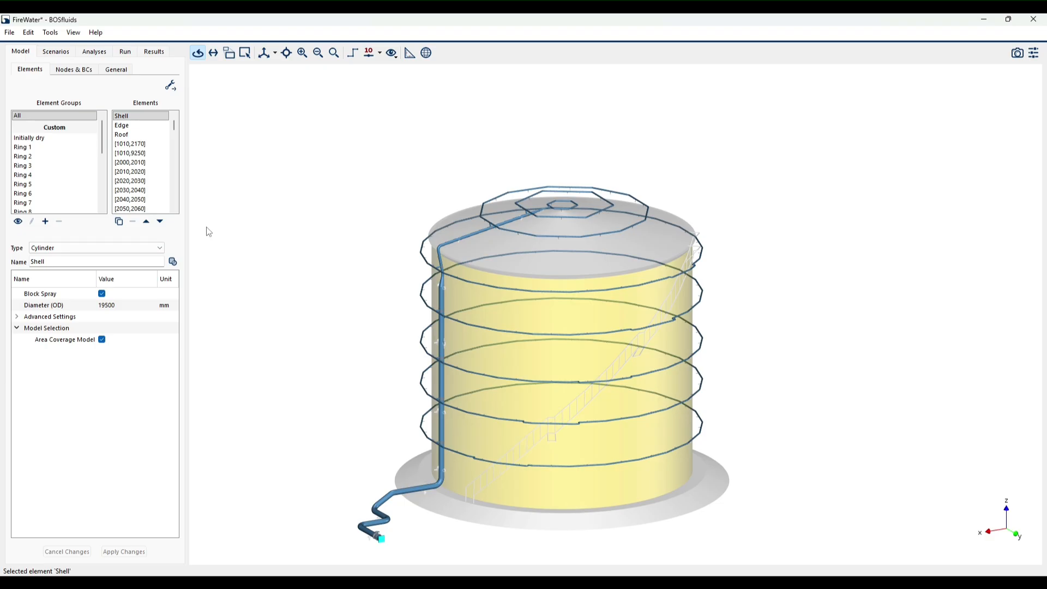
left_click(171, 85)
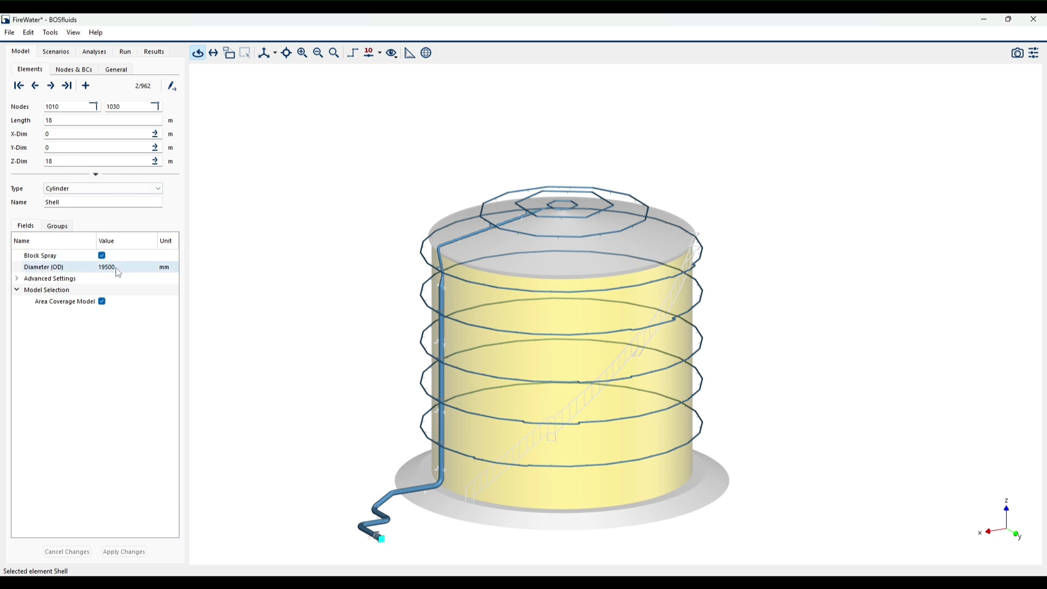
scroll(546, 280, "up", 5)
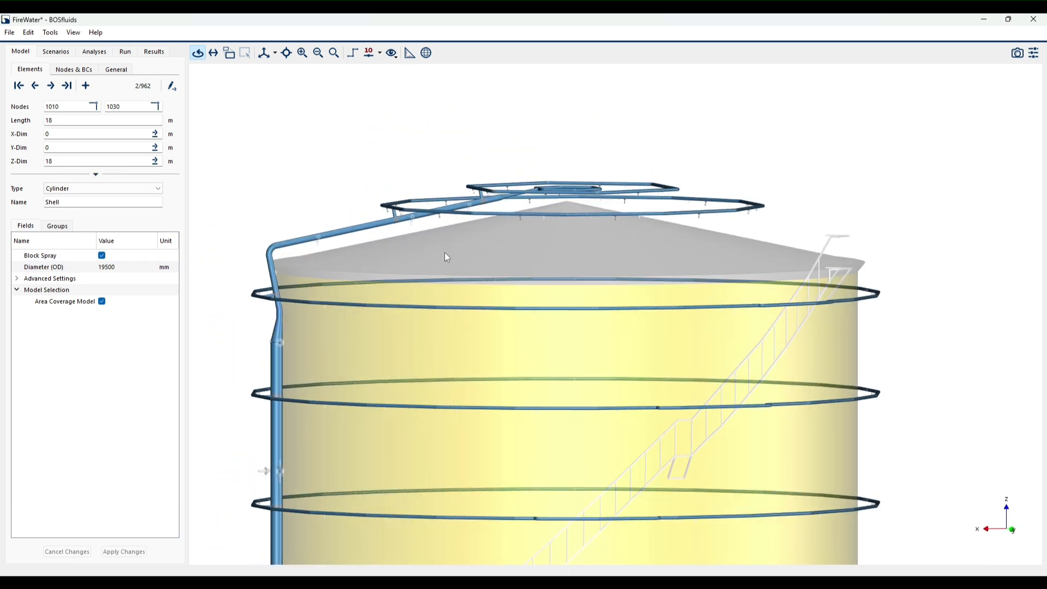
left_click(293, 274)
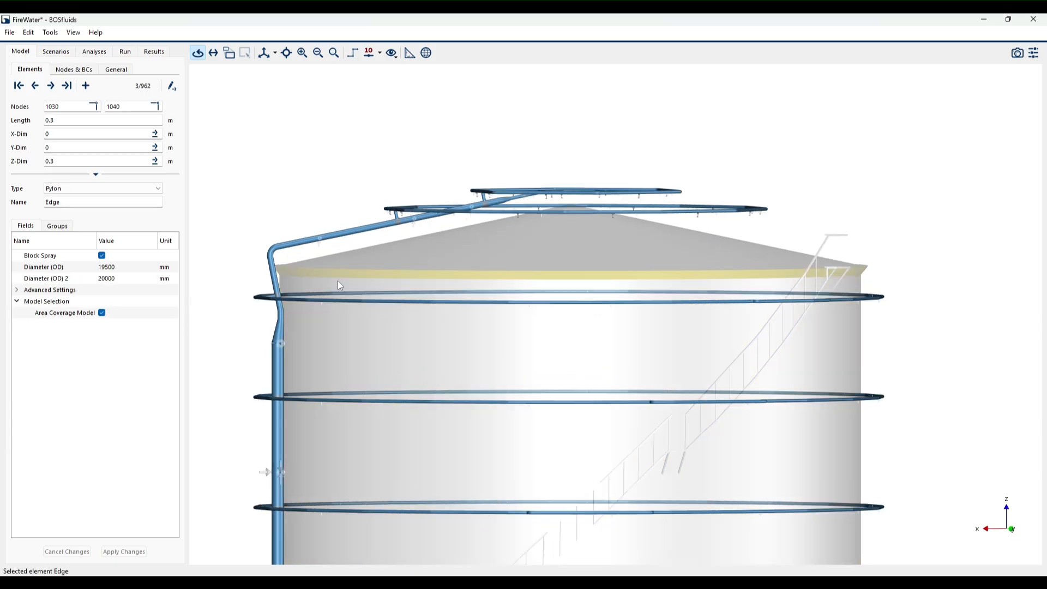
left_click_drag(314, 271, 365, 264)
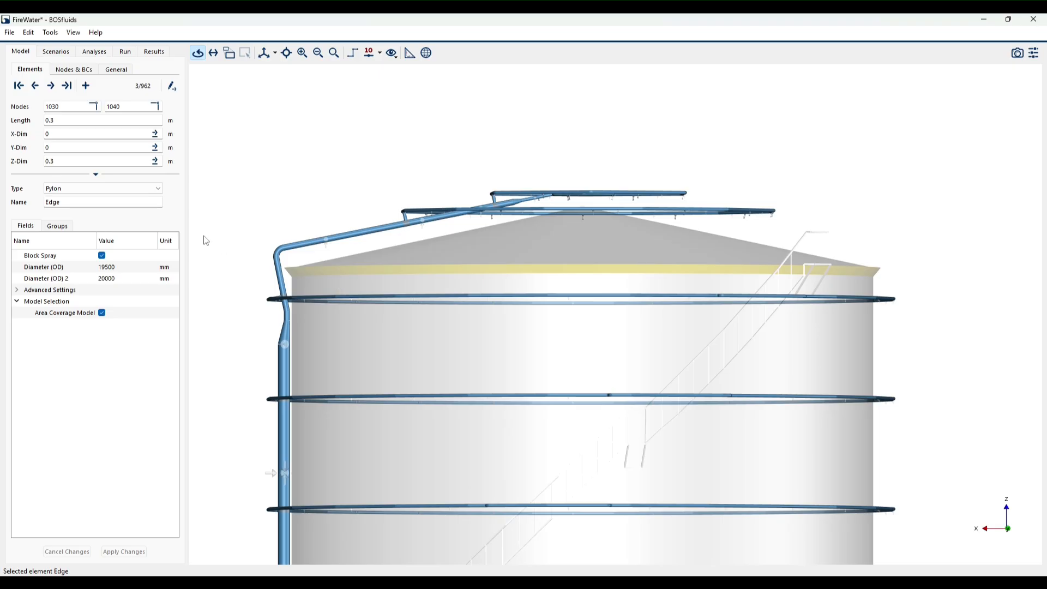
scroll(197, 268, "up", 2)
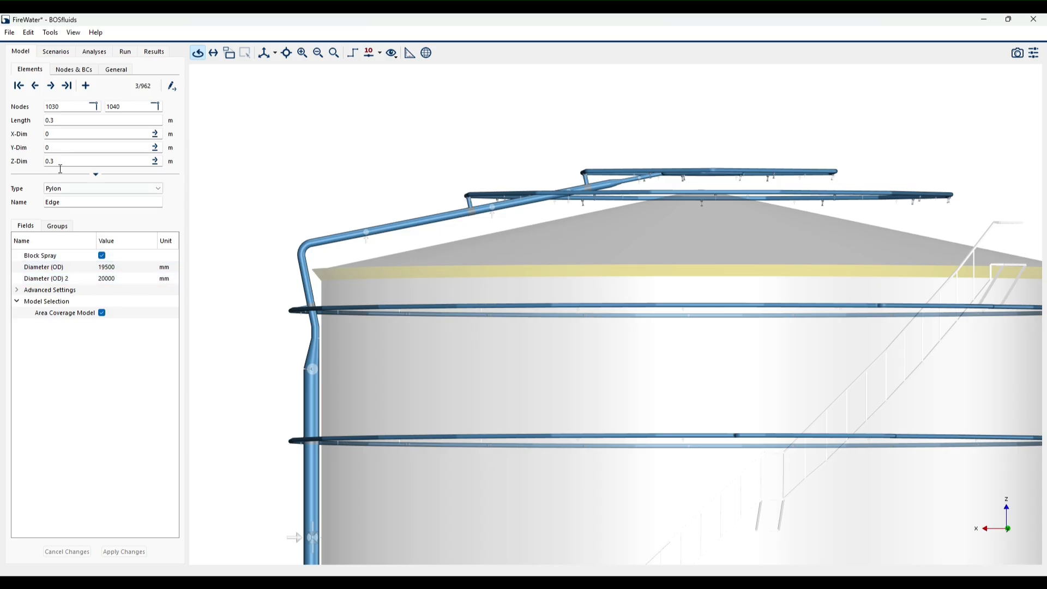
left_click_drag(657, 273, 659, 285)
left_click(636, 246)
left_click_drag(636, 247, 620, 262)
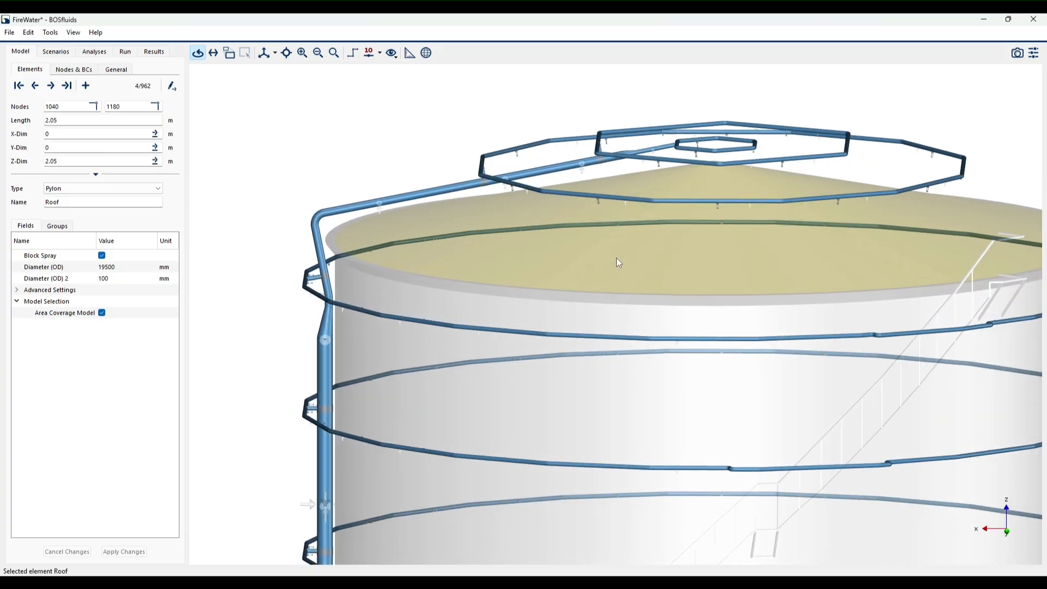
- Show the area coverage model of the whole tank and hide the flow model
scroll(400, 131, "down", 4)
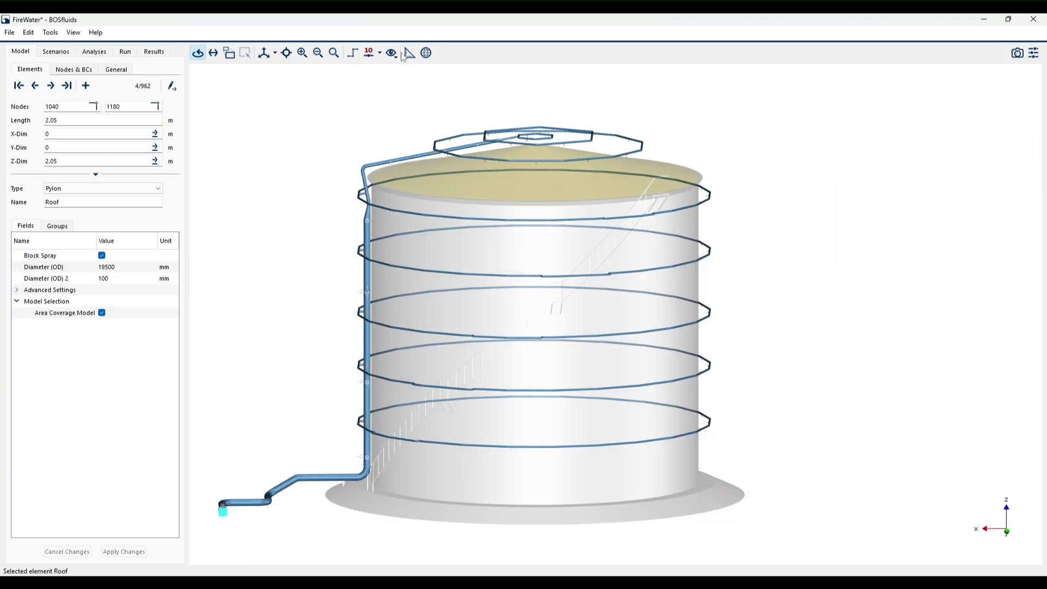
left_click(392, 55)
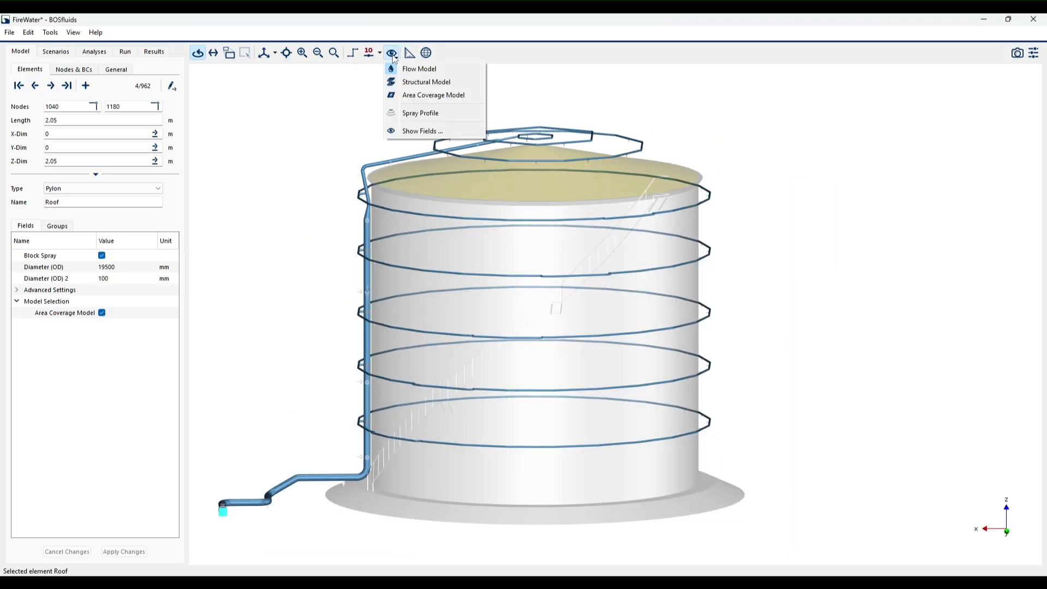
left_click(443, 98)
left_click_drag(386, 176, 441, 195)
left_click(392, 54)
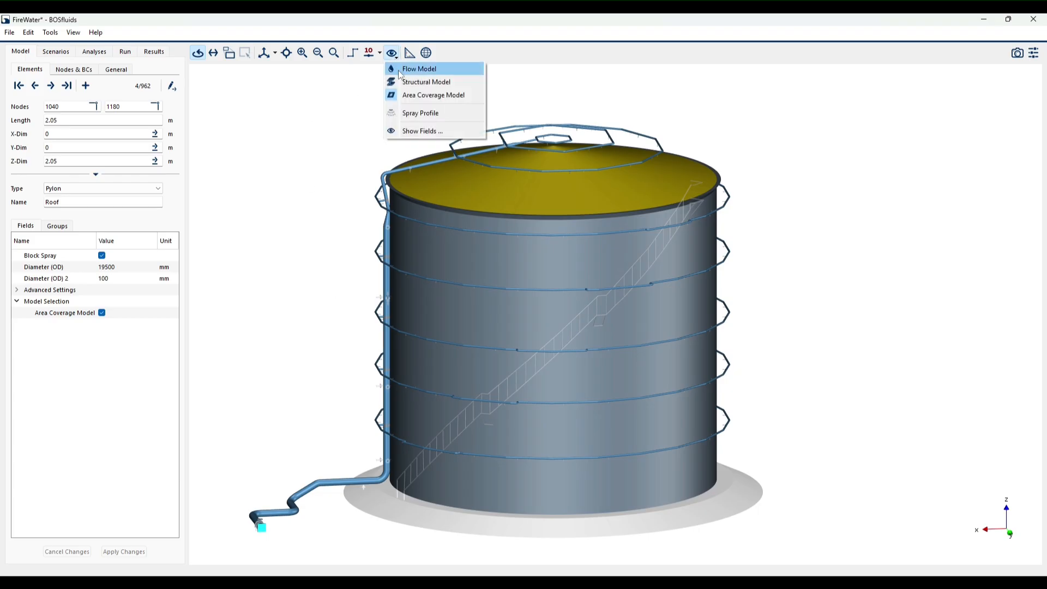
left_click(398, 70)
left_click_drag(551, 161, 569, 166)
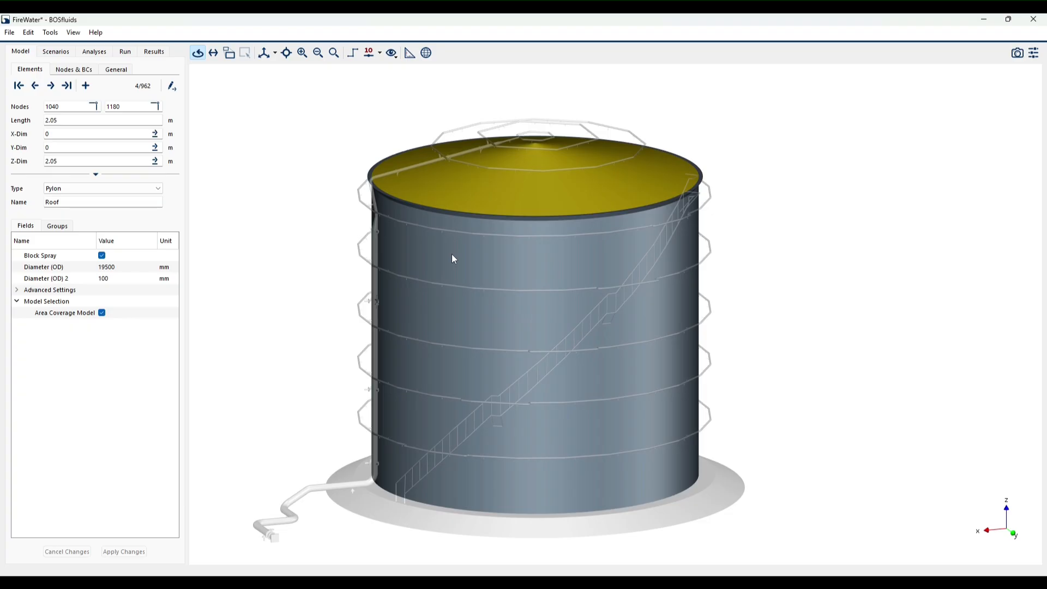
- Display the spray profiles of the nozzles on the tank
left_click(392, 53)
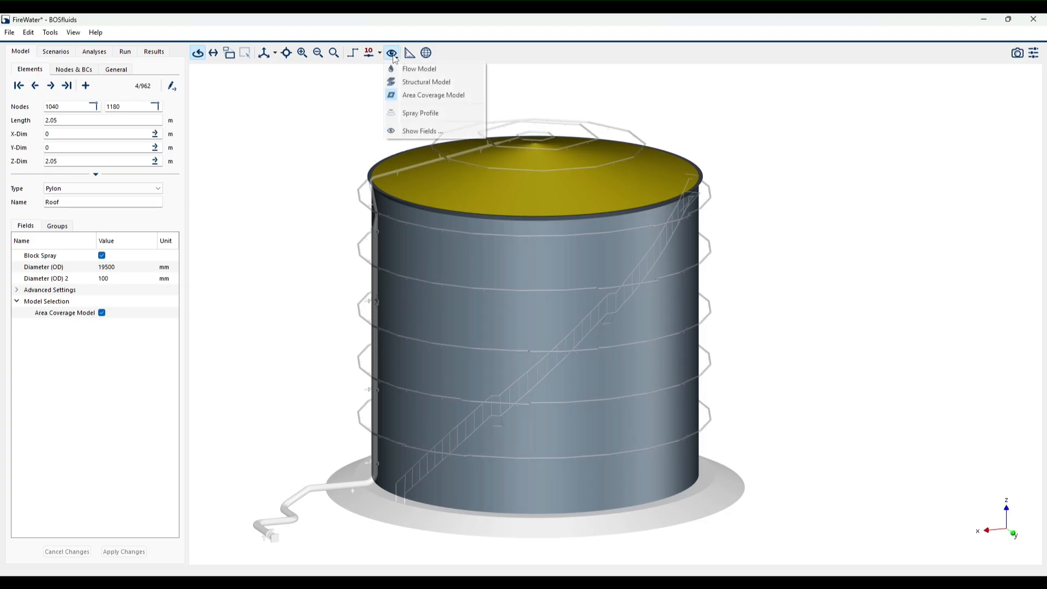
left_click(421, 114)
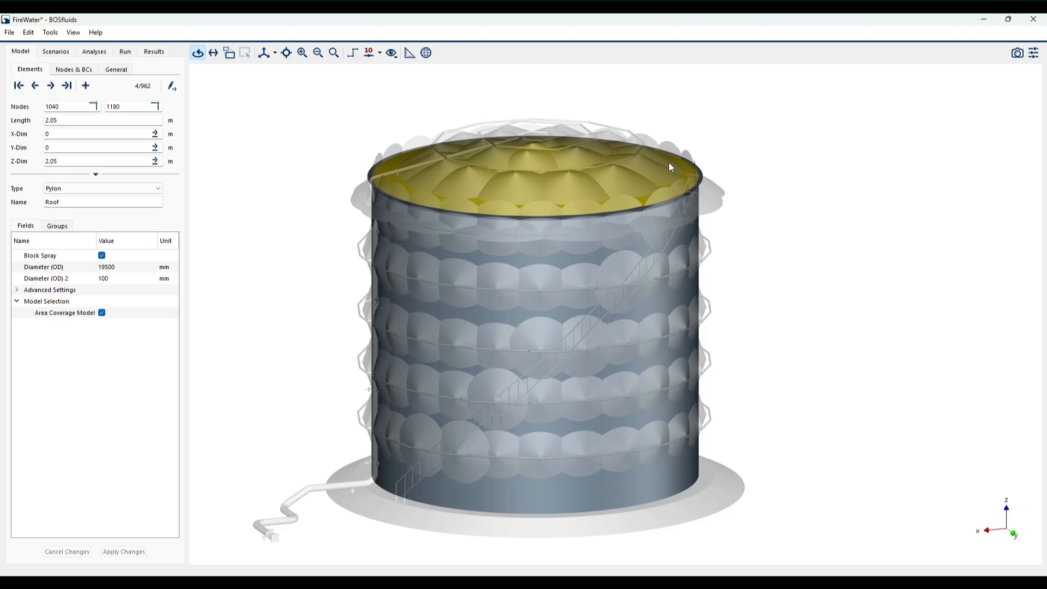
scroll(512, 346, "up", 10)
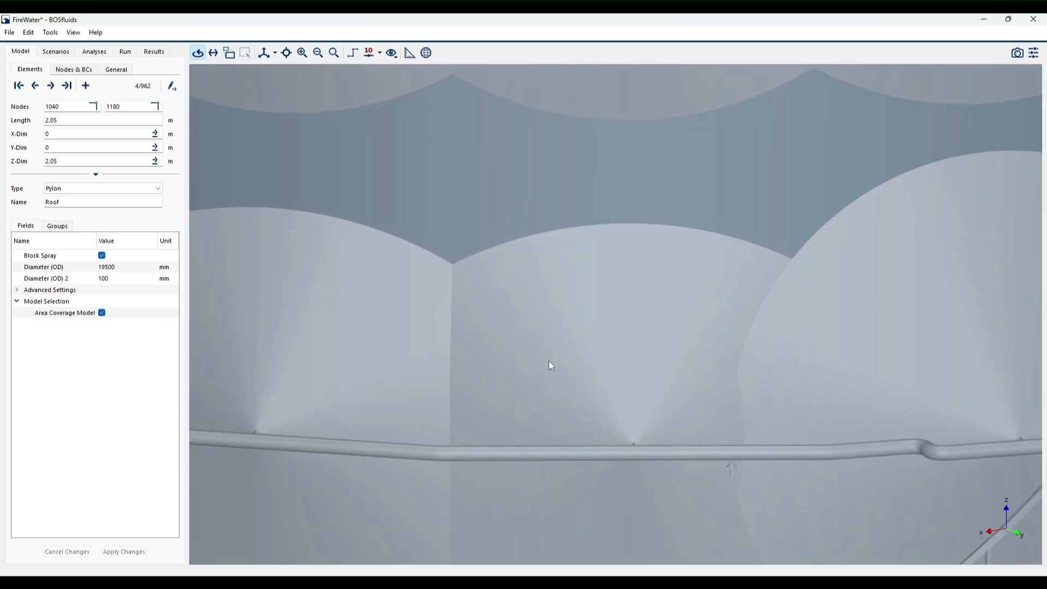
- Examine the spray cones up close along the tank wall, especially where the rings pass the stairs
left_click_drag(548, 361, 675, 381)
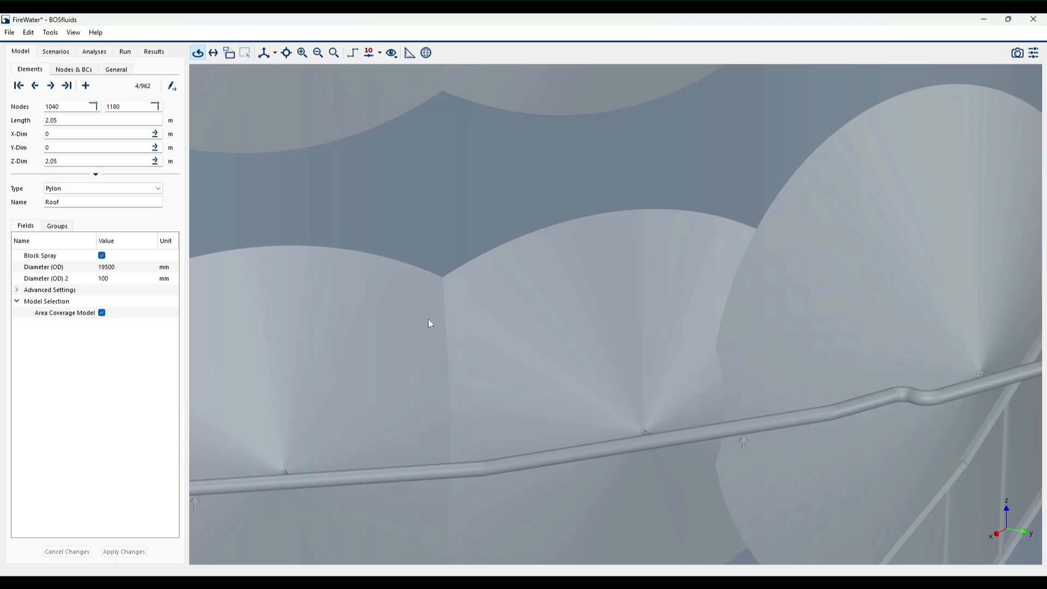
left_click_drag(475, 311, 584, 266)
left_click_drag(686, 272, 635, 421)
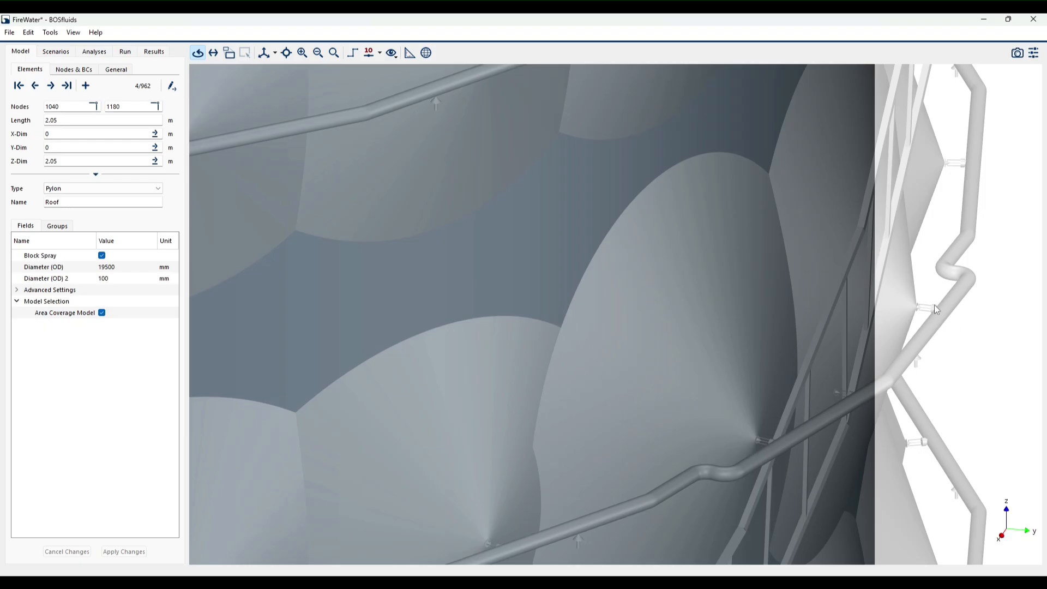
left_click_drag(770, 425, 749, 442)
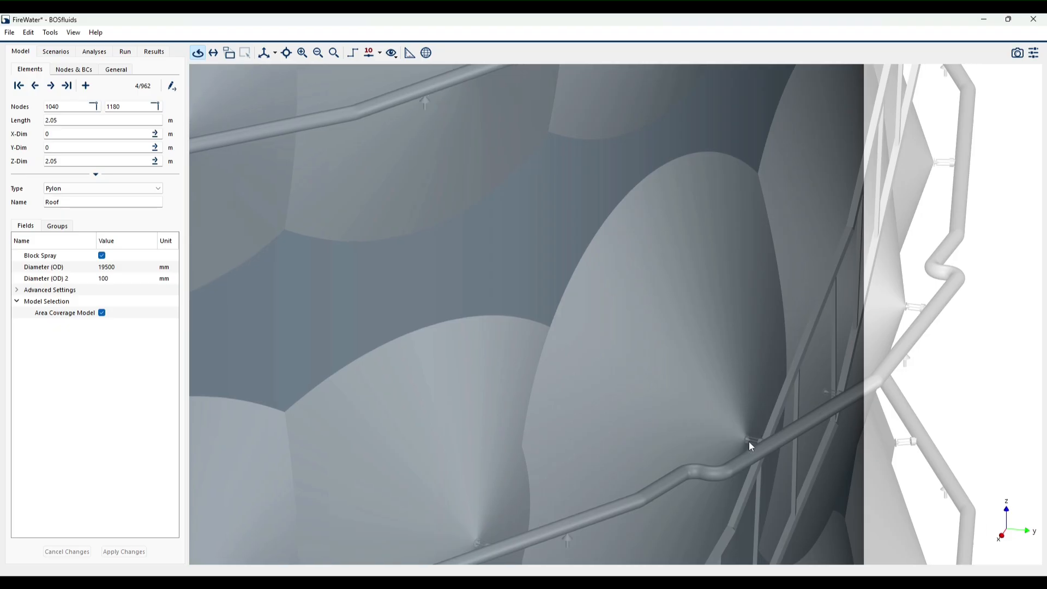
left_click_drag(656, 423, 626, 391)
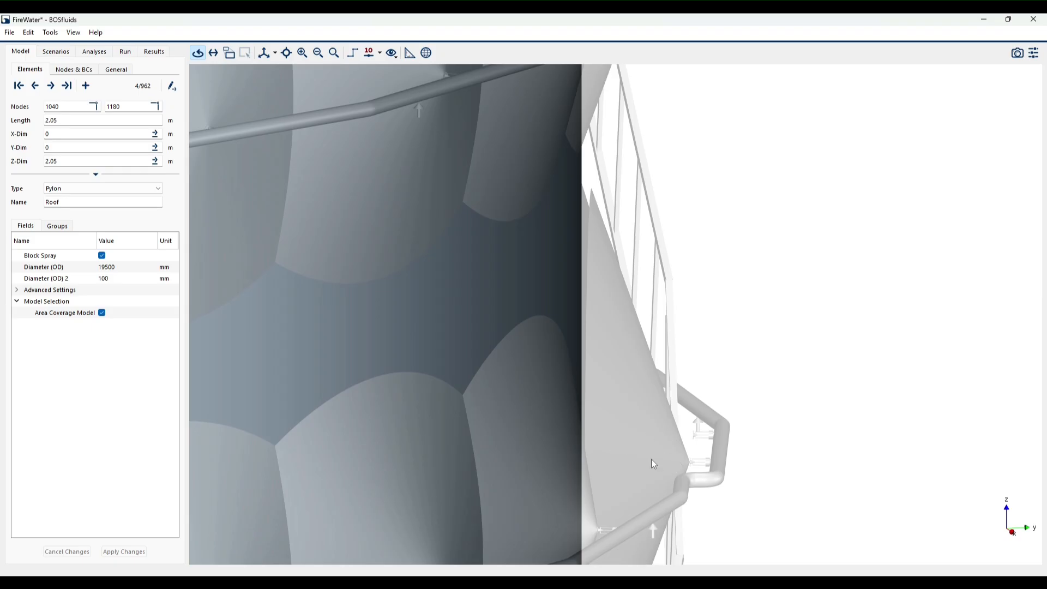
scroll(591, 206, "up", 2)
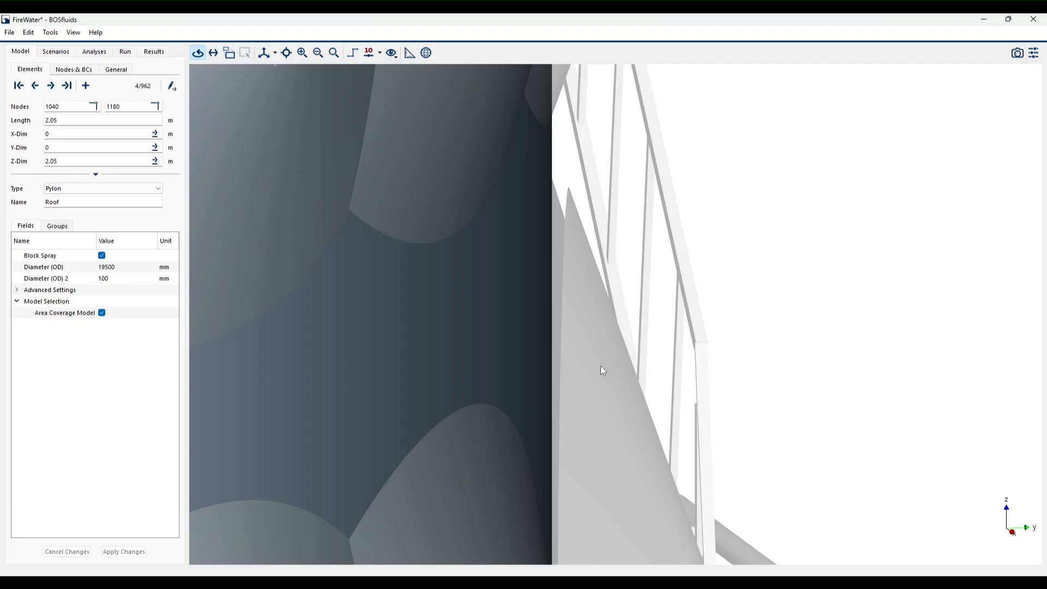
left_click_drag(600, 365, 374, 373)
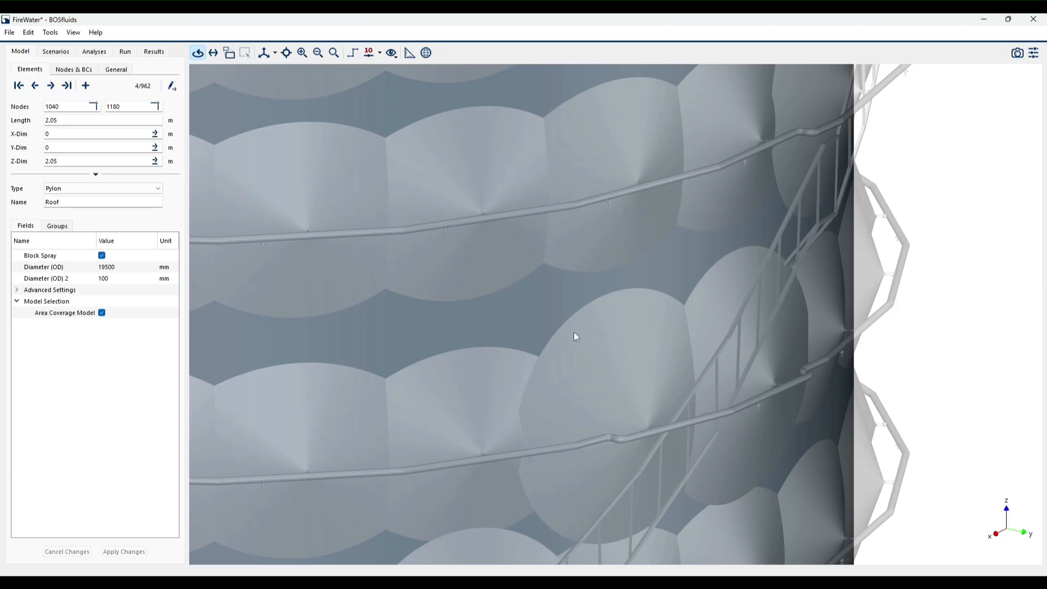
left_click_drag(613, 362, 527, 443)
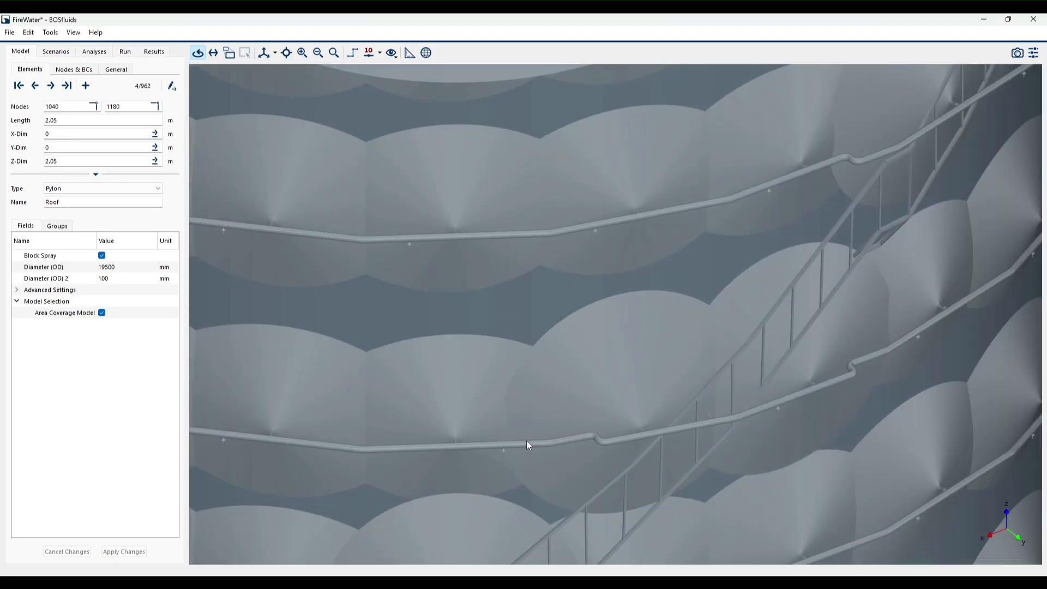
- Return to the element list view and select all sprinklers in the Stairs group
left_click(171, 85)
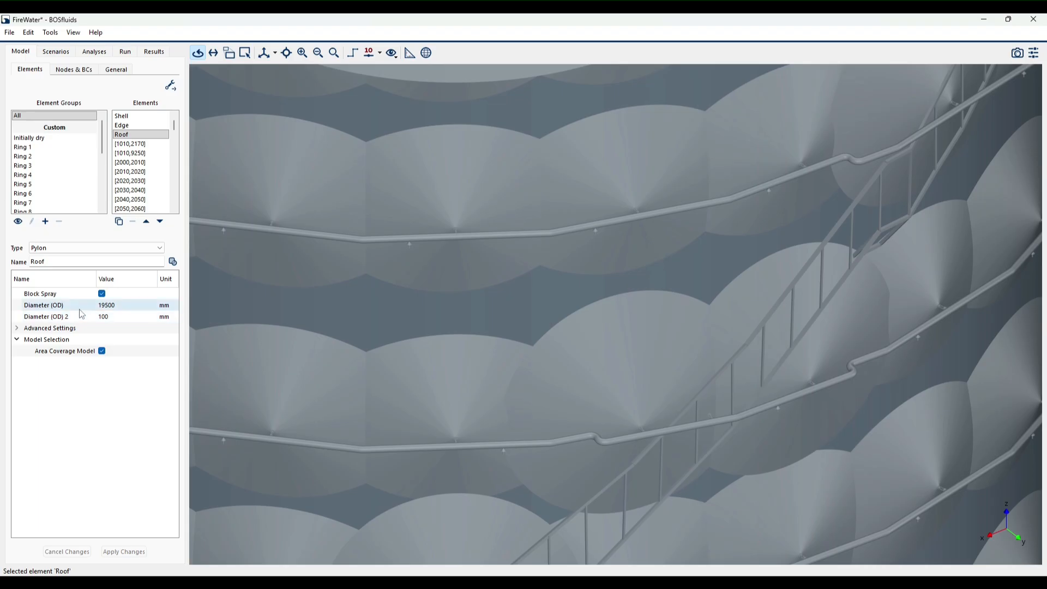
scroll(49, 156, "down", 1)
left_click(42, 200)
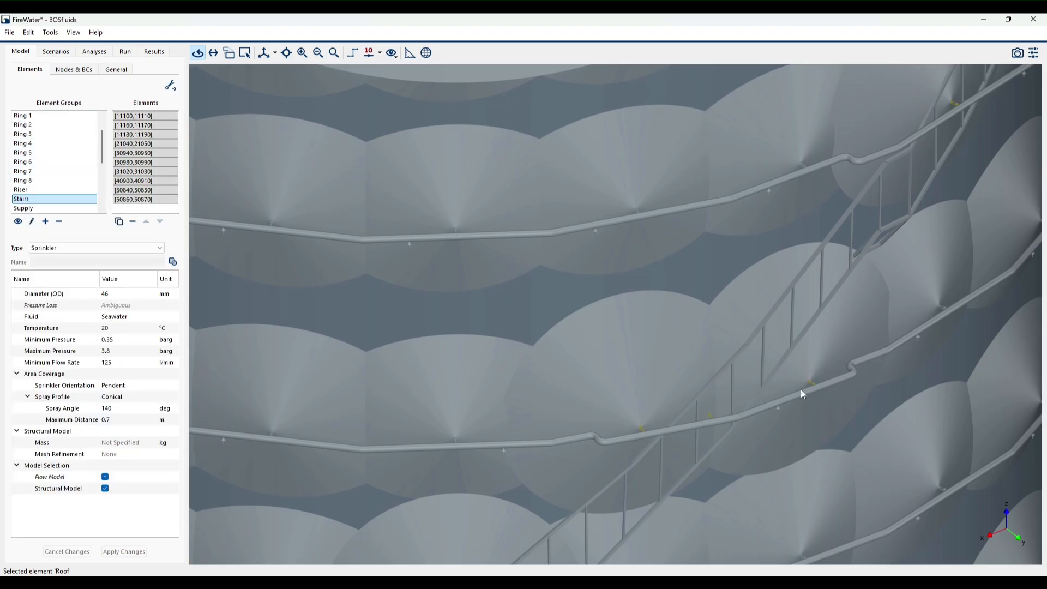
- Turn the flow model display back on so the ring piping is shown with the spray profiles
scroll(800, 390, "down", 6)
left_click_drag(725, 401, 703, 366)
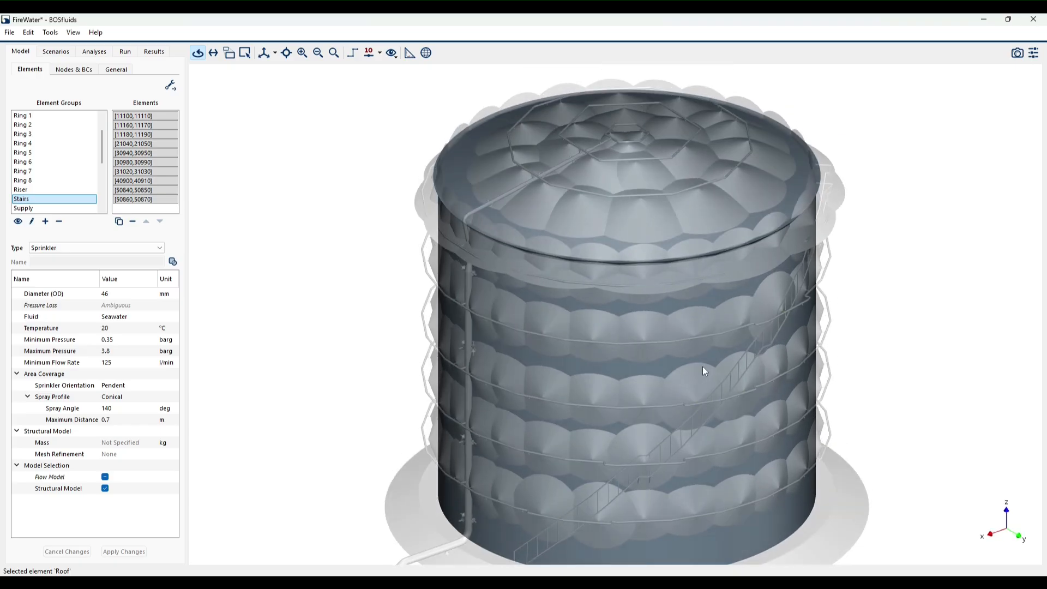
left_click(391, 53)
left_click(408, 71)
scroll(693, 394, "up", 6)
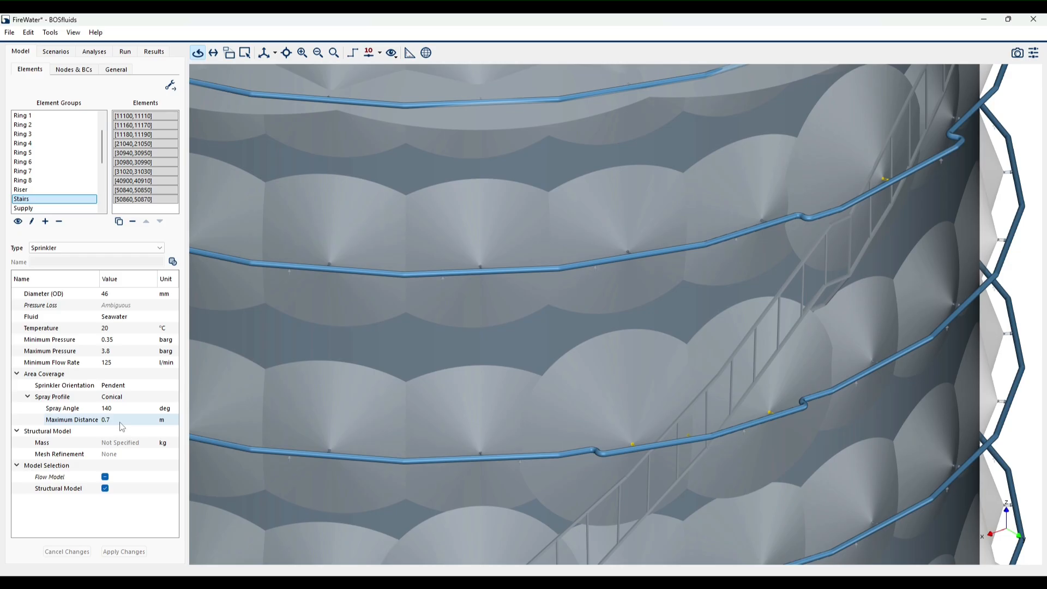
- Set the Stairs sprinklers' conical spray profile to a 100 degree spray angle and a 1.2 m maximum distance
double_click(124, 408)
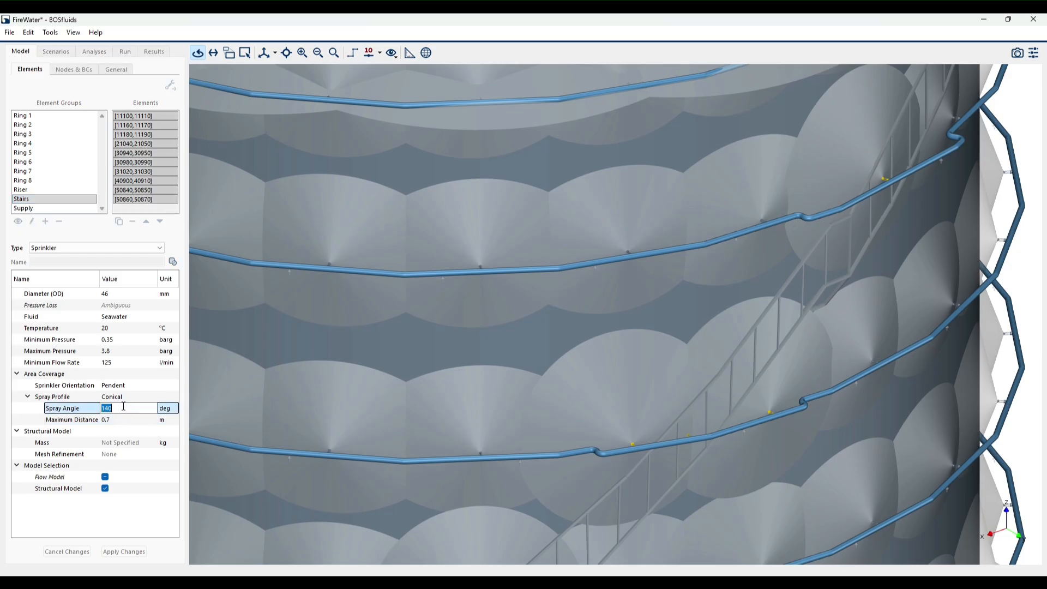
type("100")
key("Tab")
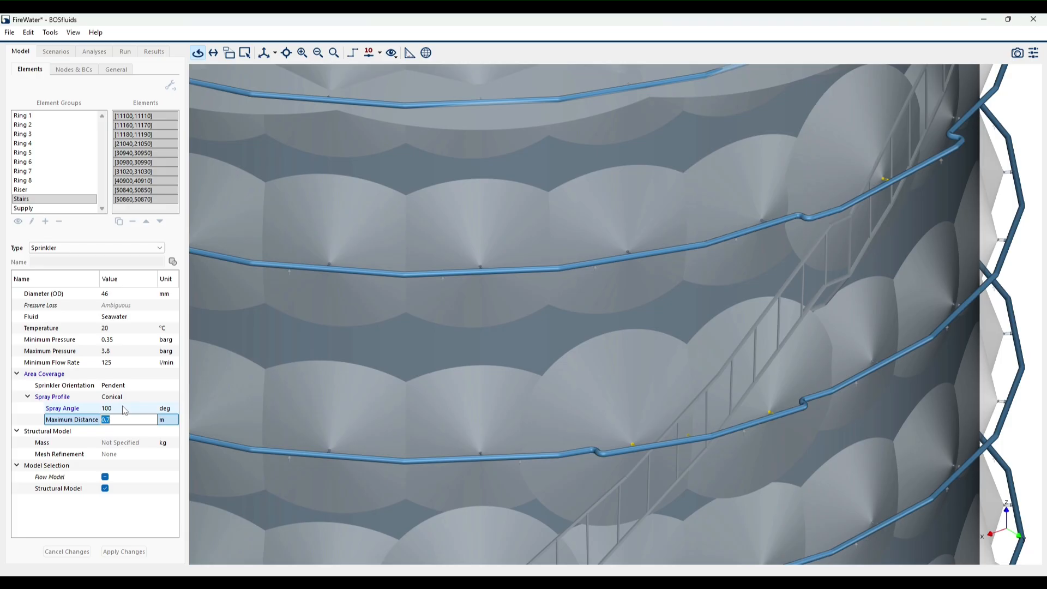
type("1.2")
key("Return")
- Examine the Stairs sprinklers' modified spray cones and the surrounding wall coverage from several sides of the tank
left_click_drag(631, 396, 630, 378)
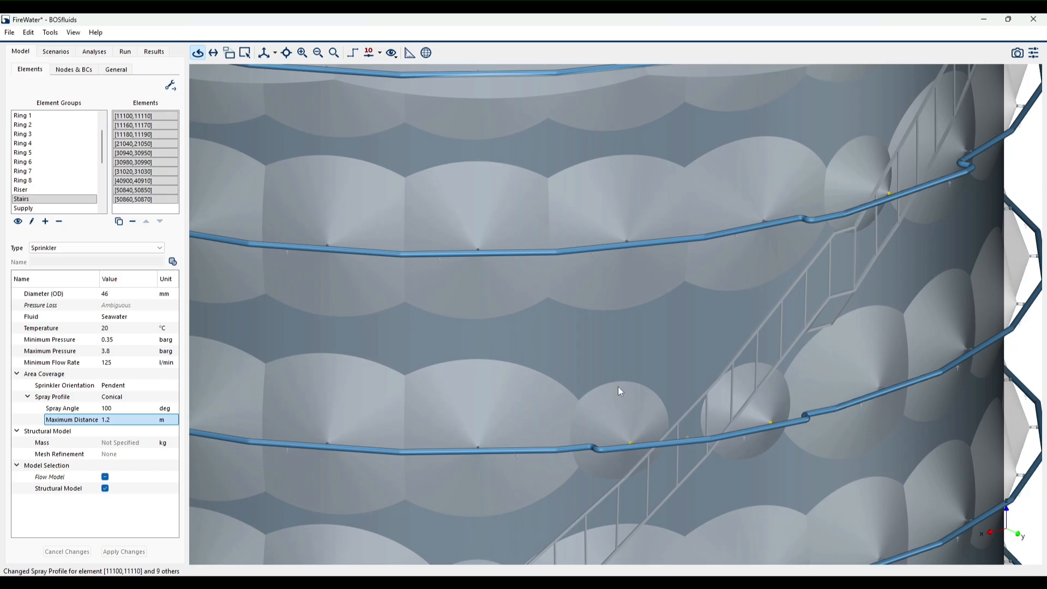
left_click_drag(617, 387, 688, 424)
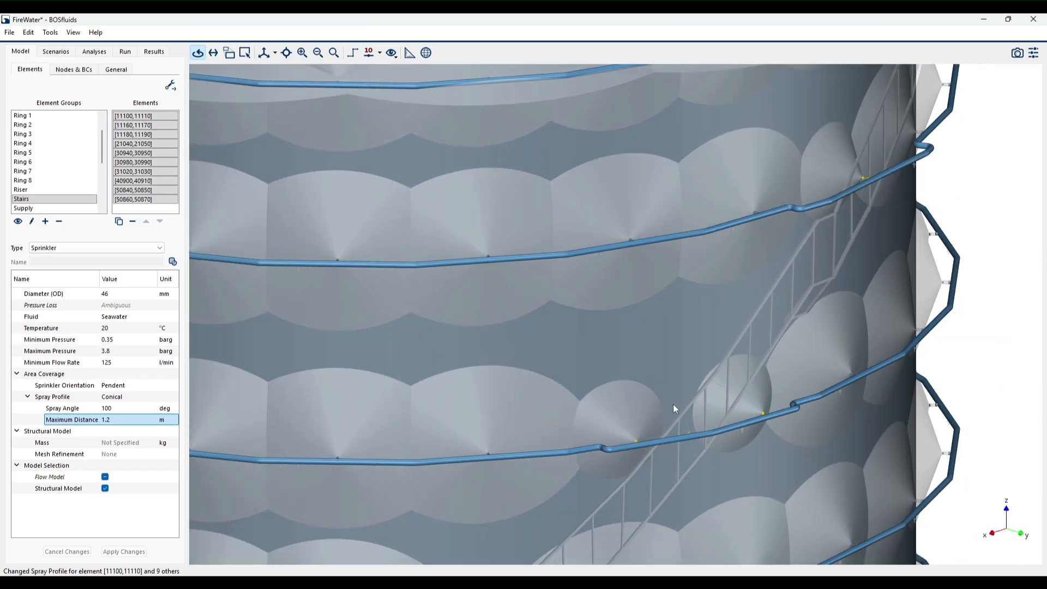
left_click_drag(673, 414, 907, 381)
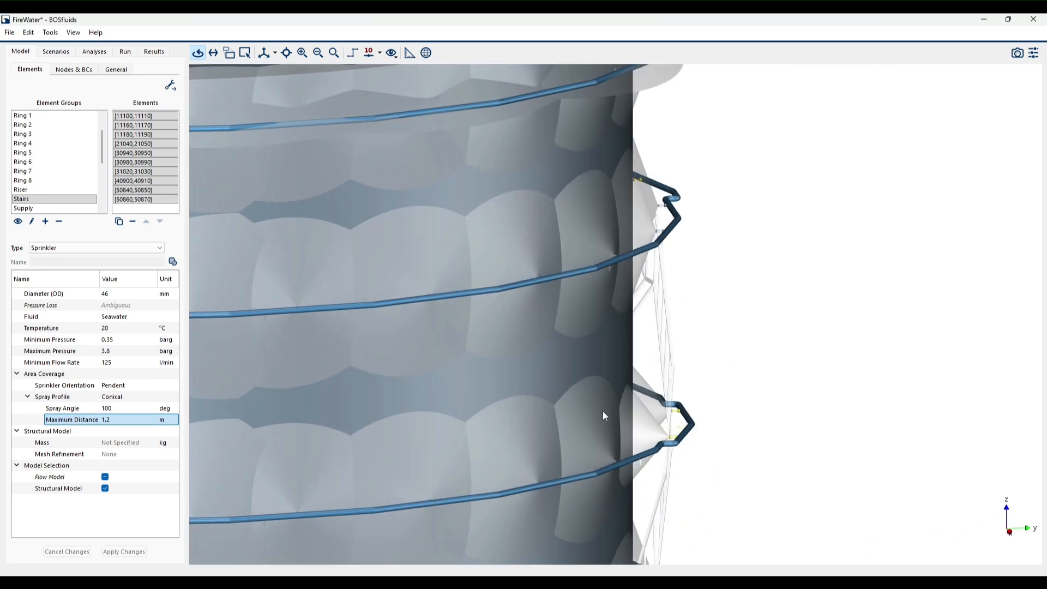
left_click_drag(736, 399, 736, 490)
scroll(596, 409, "down", 3)
left_click_drag(694, 451, 434, 421)
scroll(596, 409, "down", 2)
scroll(769, 348, "up", 2)
left_click_drag(769, 347, 554, 315)
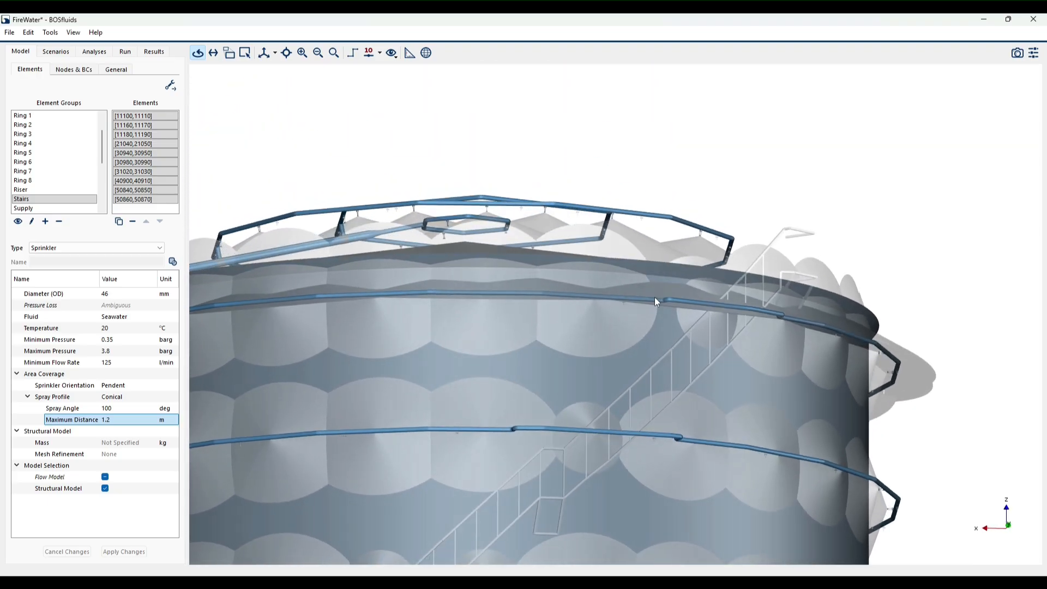
scroll(667, 312, "down", 3)
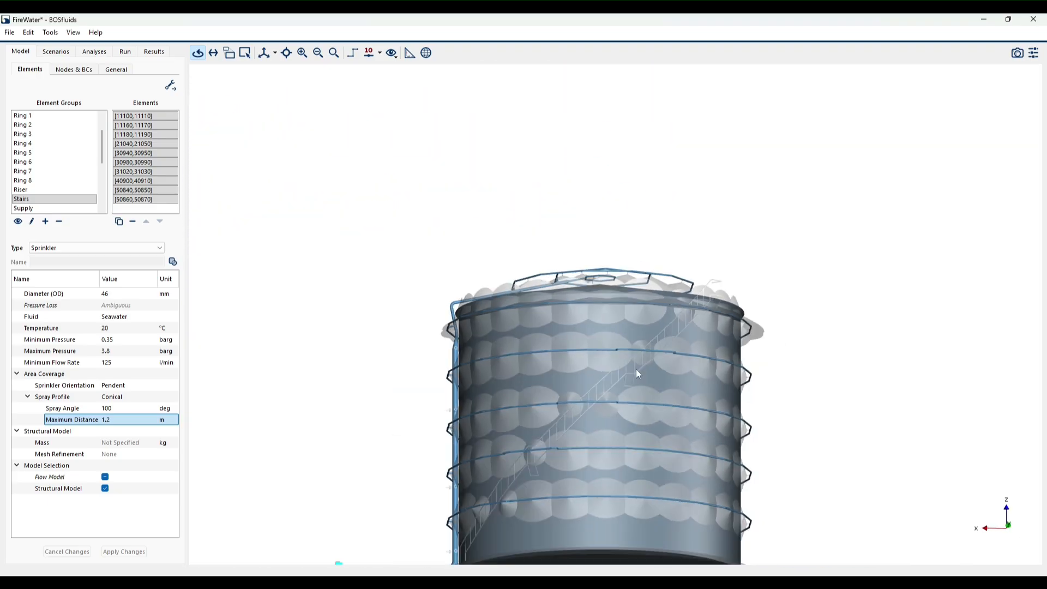
- Include all sprinklers of the Stairs group in the flow model and apply the change
scroll(578, 361, "up", 4)
left_click_drag(633, 335, 705, 376)
scroll(600, 416, "up", 5)
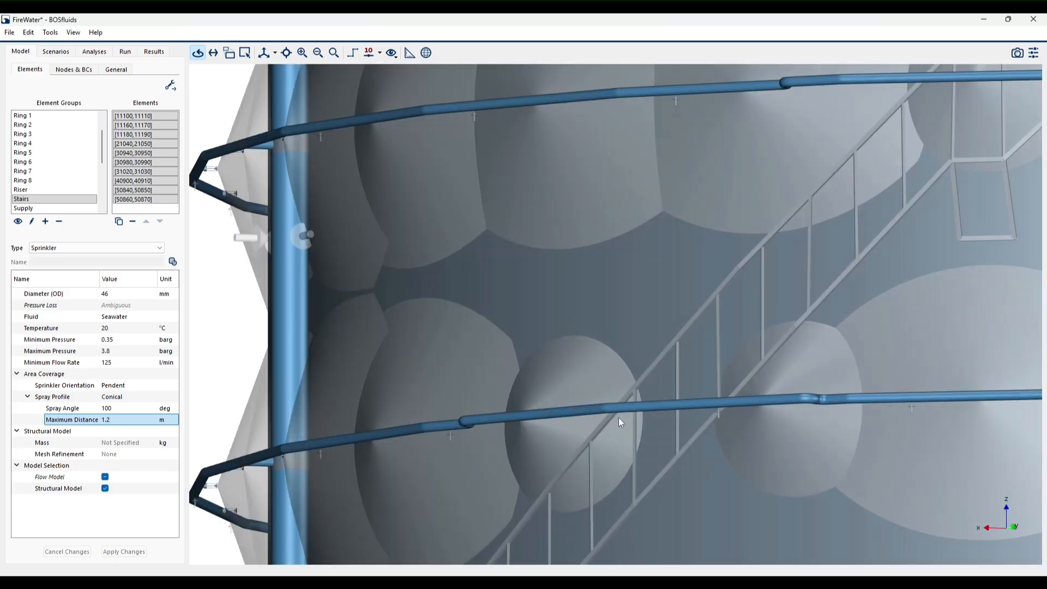
scroll(635, 330, "down", 5)
left_click_drag(634, 327, 917, 495)
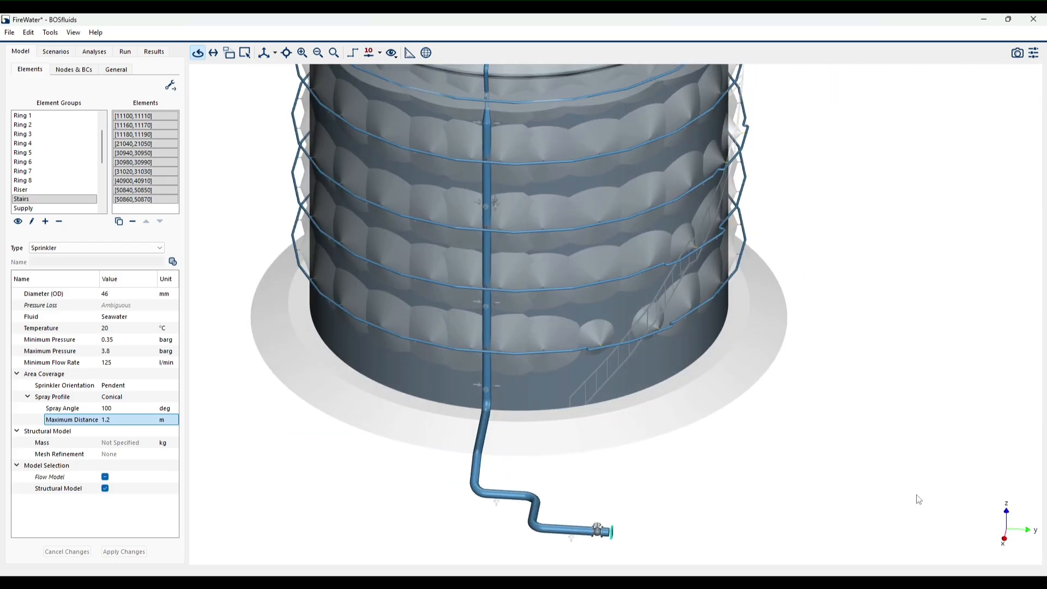
scroll(647, 327, "up", 5)
left_click_drag(651, 342, 546, 431)
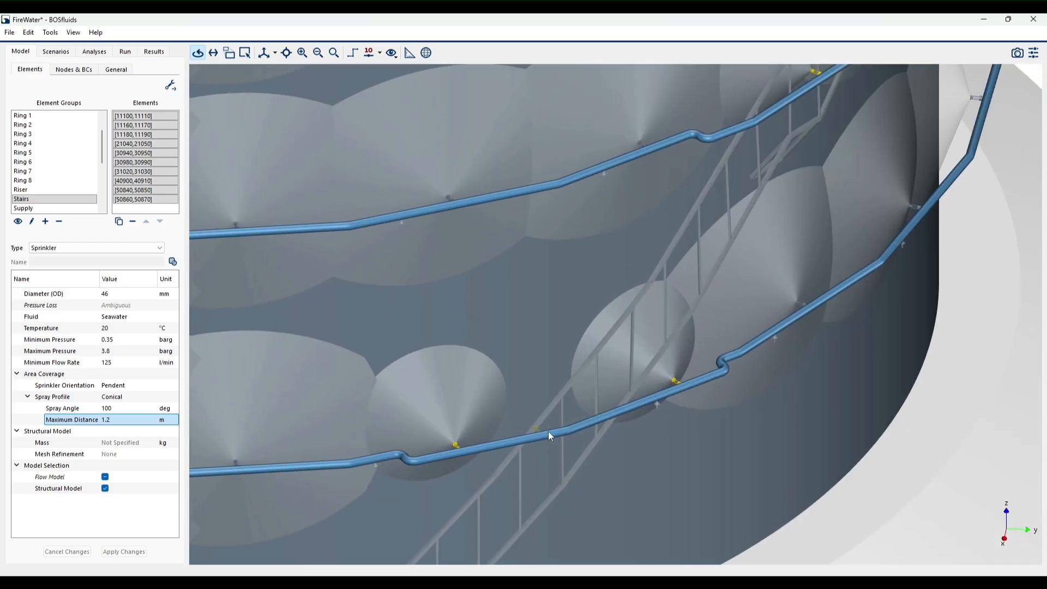
scroll(532, 431, "up", 5)
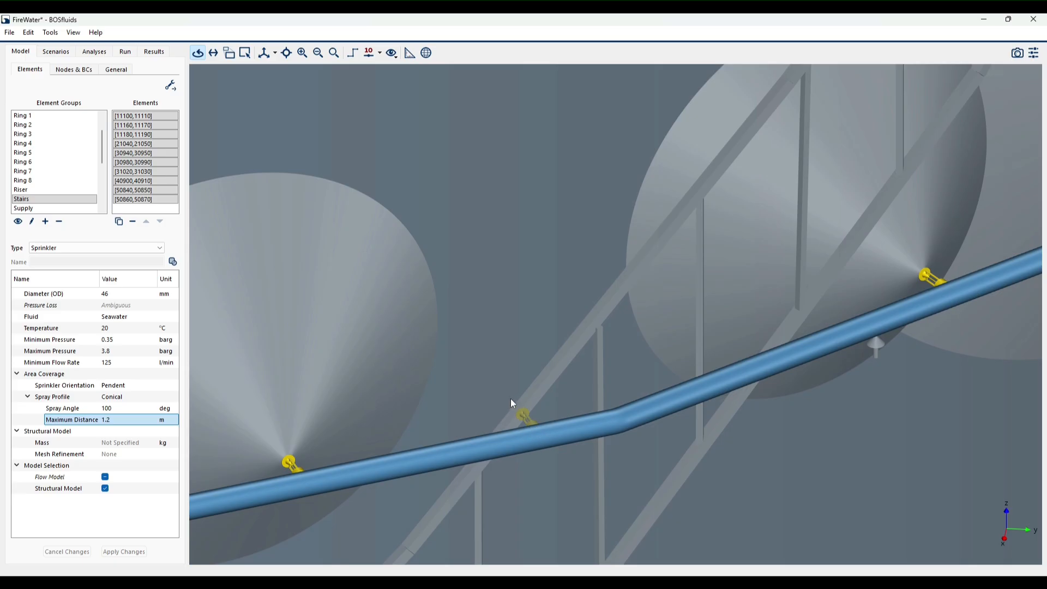
left_click(106, 478)
left_click(124, 551)
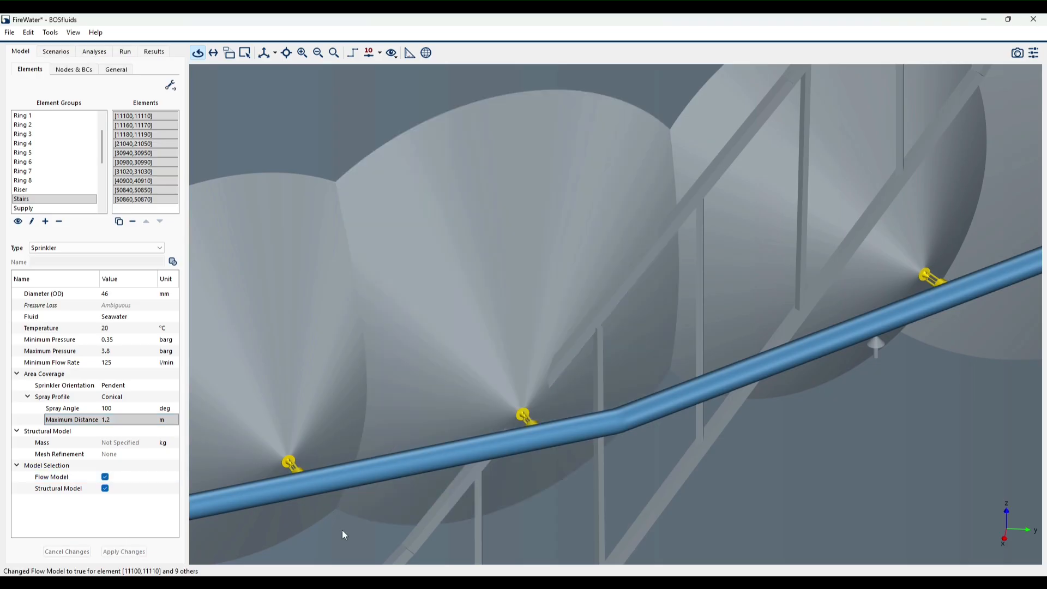
- Inspect the updated spray coverage along the stairs around the tank and switch the element editor to build mode
scroll(464, 451, "down", 10)
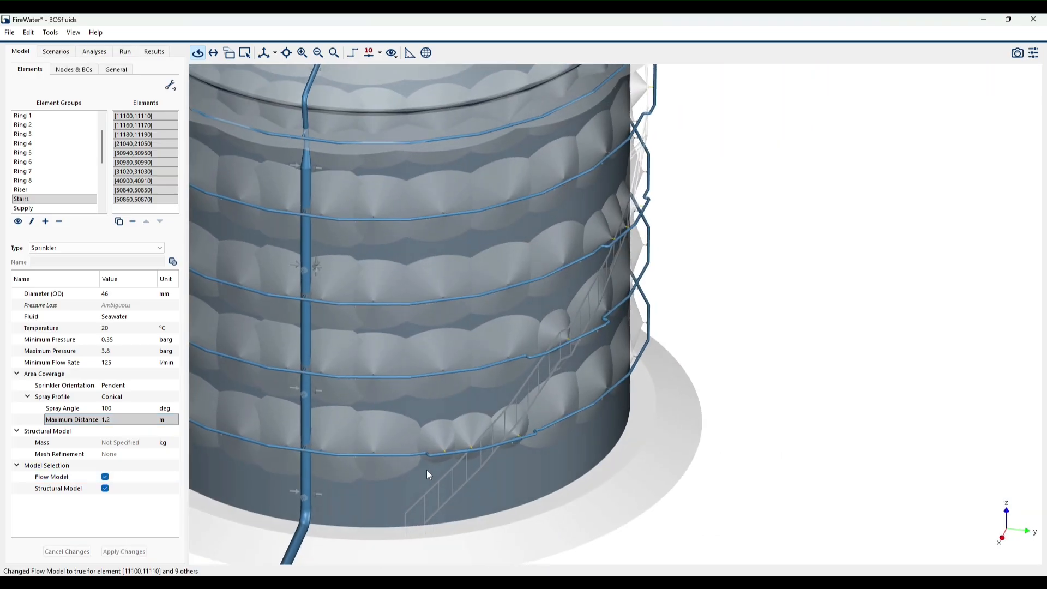
left_click_drag(426, 470, 273, 448)
left_click_drag(612, 353, 550, 354)
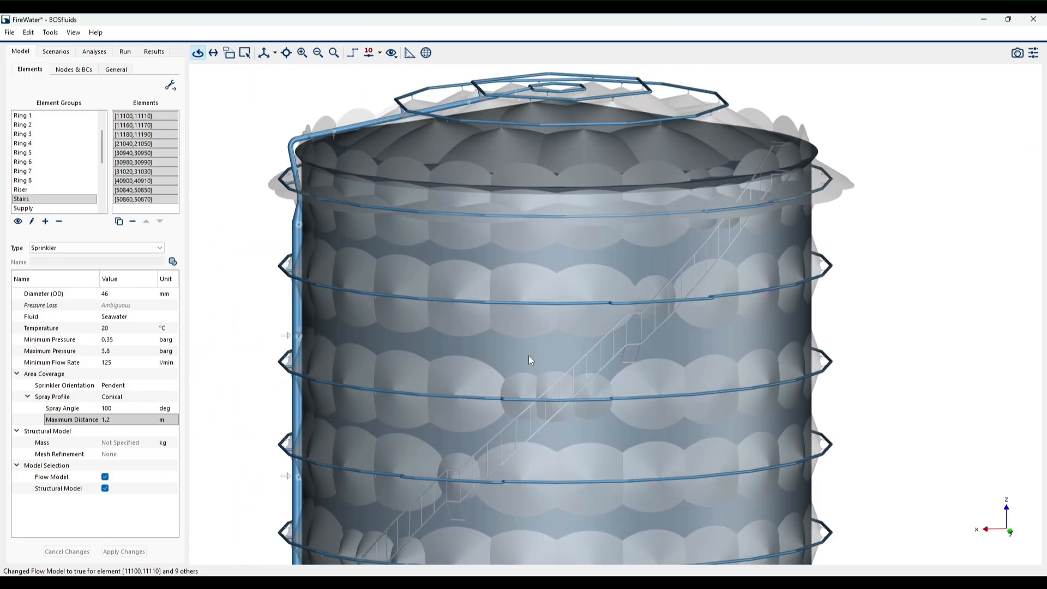
left_click_drag(490, 368, 488, 265)
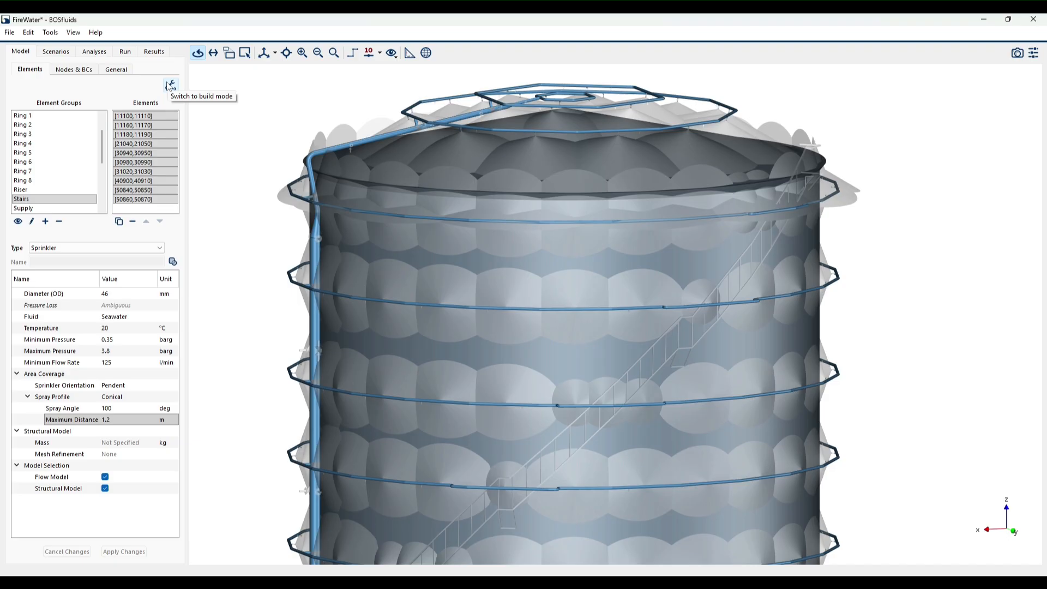
left_click(170, 85)
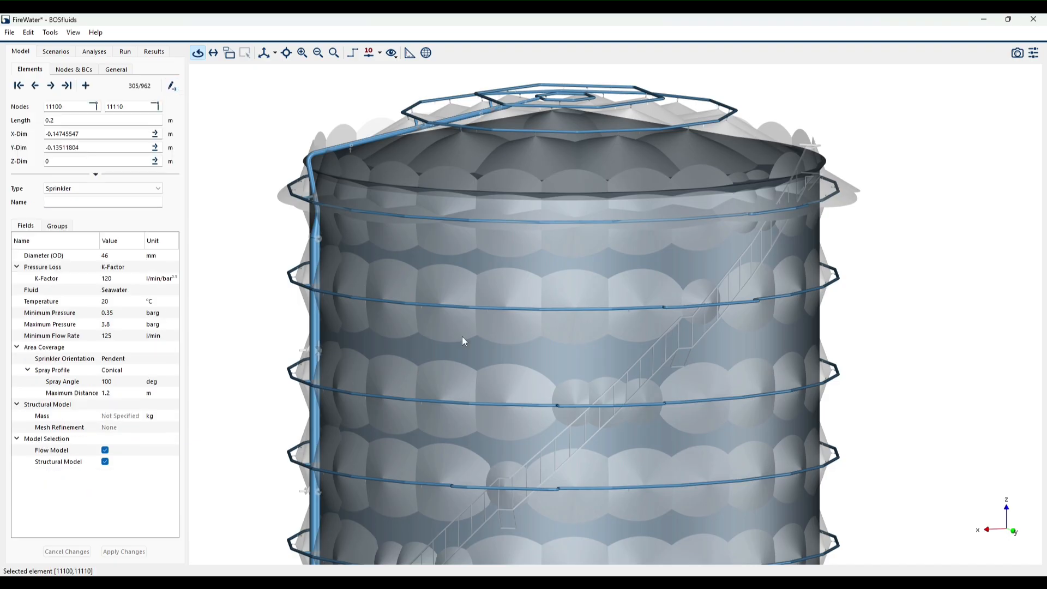
scroll(588, 381, "down", 6)
left_click_drag(589, 382, 577, 418)
scroll(571, 395, "up", 2)
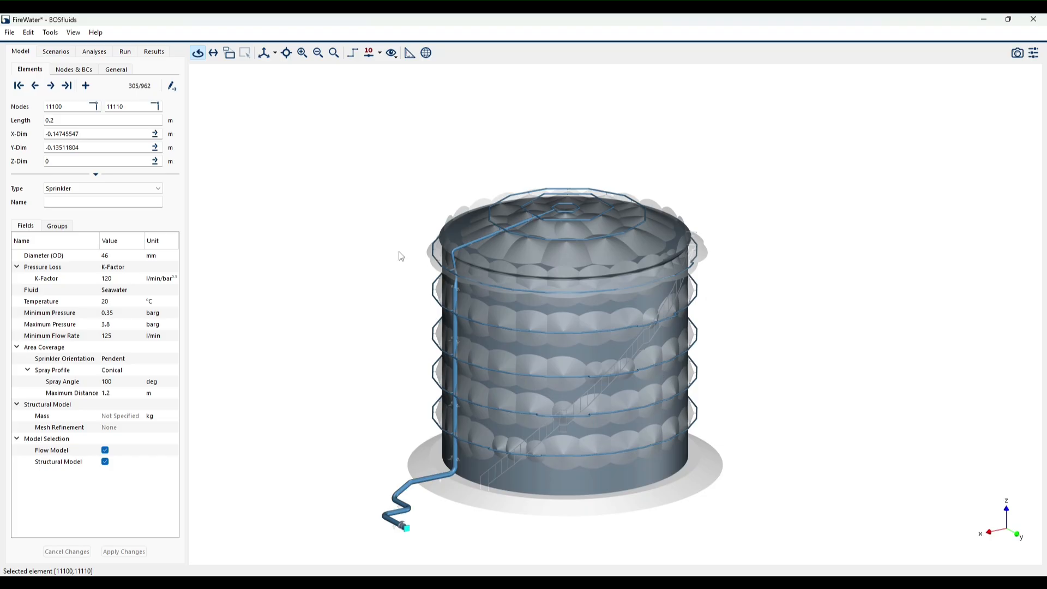
- Open the NFPA analysis settings and turn on the node number labels to identify supply node 9000 at the inlet pipe
left_click(94, 52)
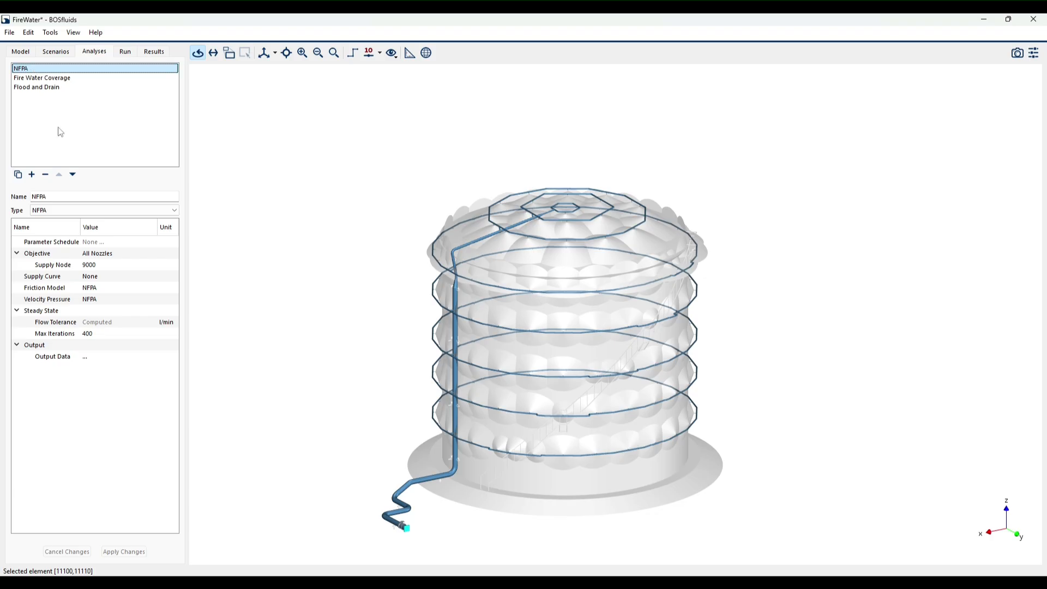
left_click_drag(353, 375, 343, 305)
scroll(343, 405, "up", 10)
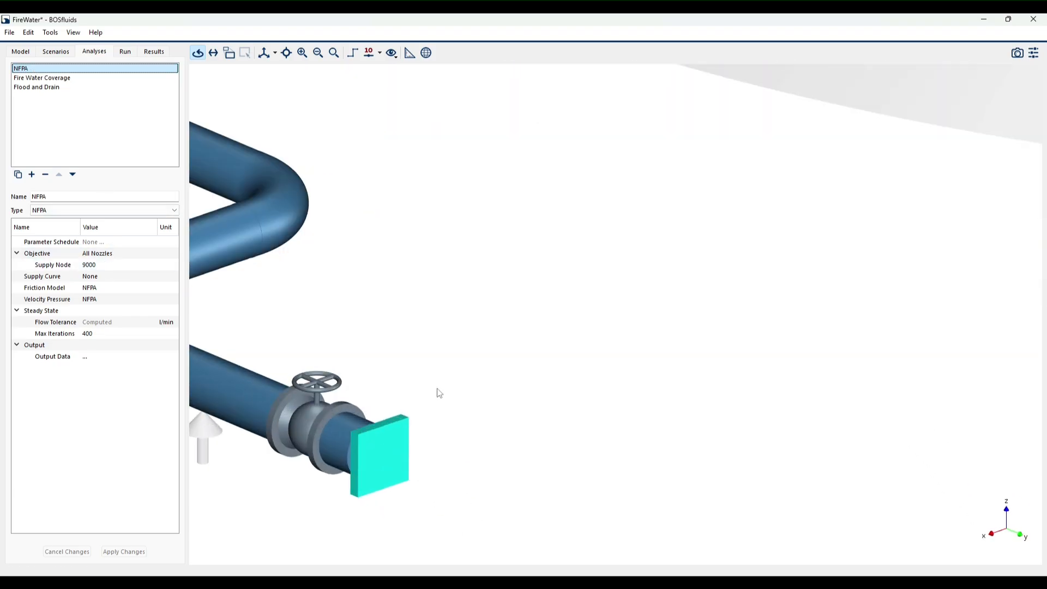
left_click(369, 52)
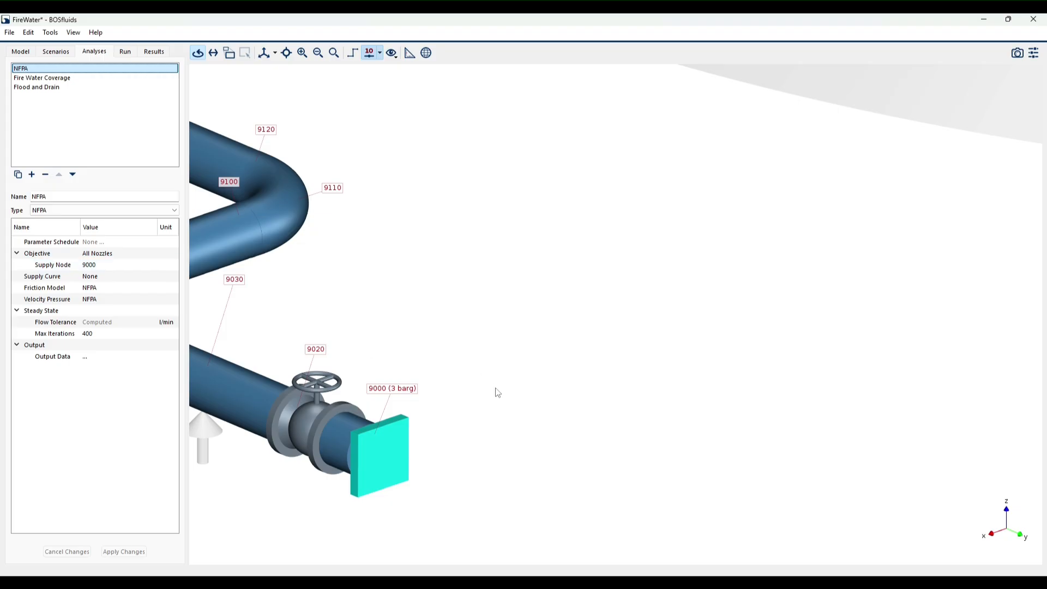
scroll(494, 390, "down", 10)
left_click_drag(495, 392, 439, 501)
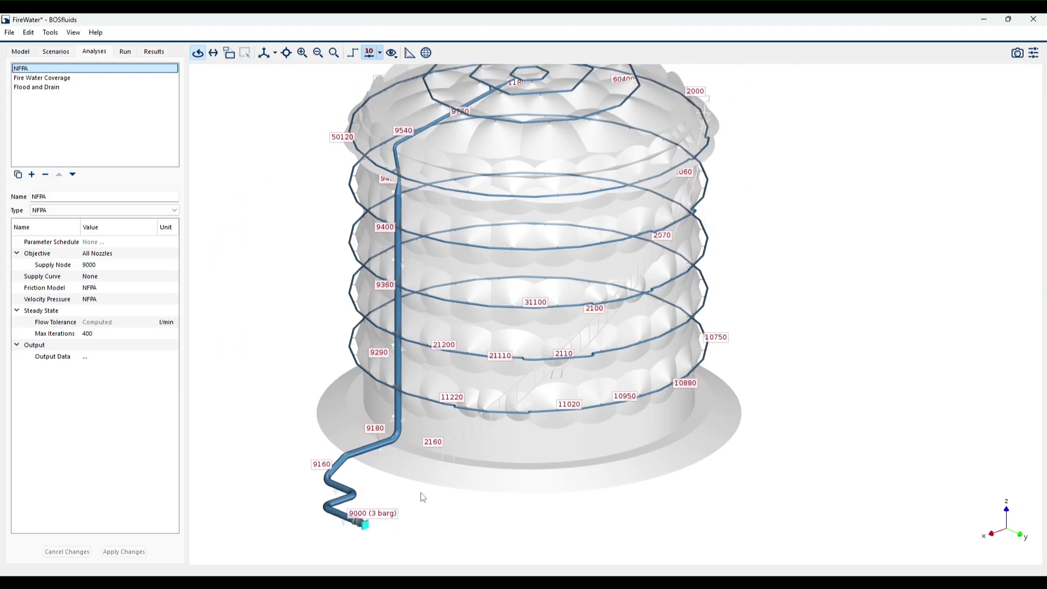
scroll(423, 496, "down", 2)
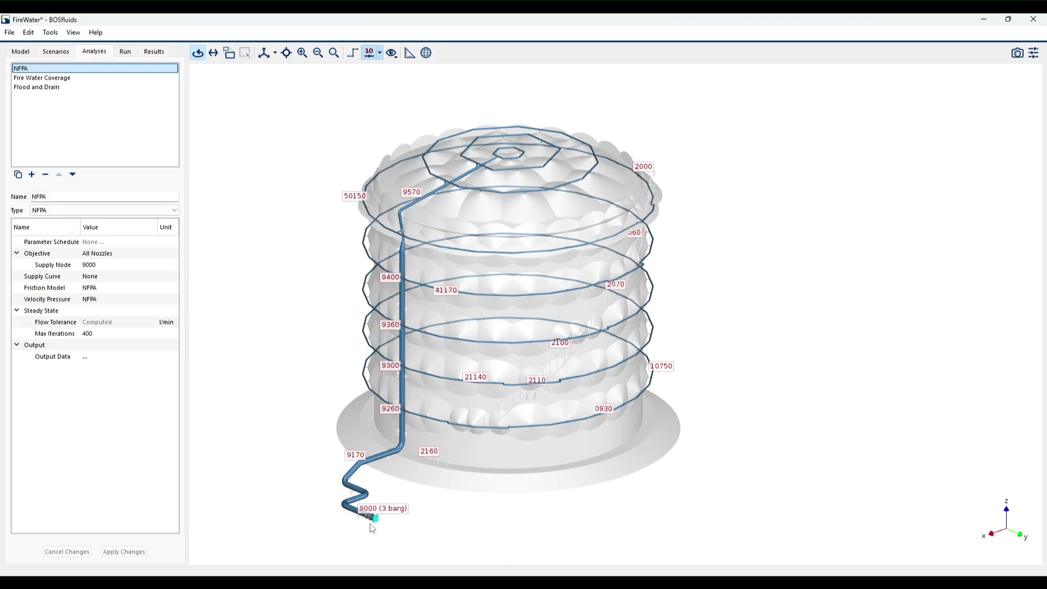
- Review the settings of the Fire Water Coverage and Flood and Drain analyses and return to the NFPA analysis
left_click(68, 79)
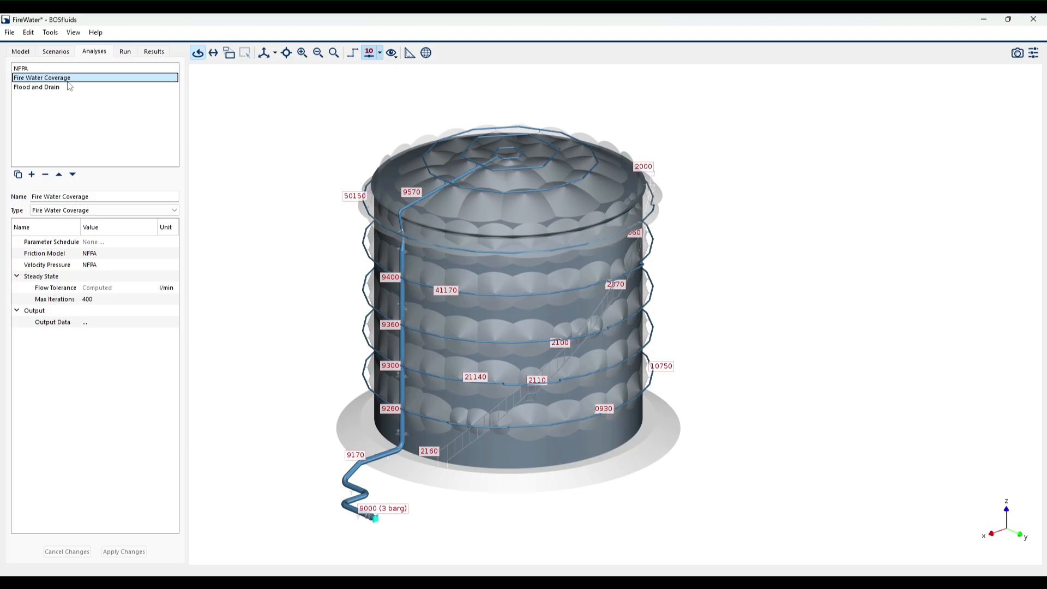
left_click(76, 87)
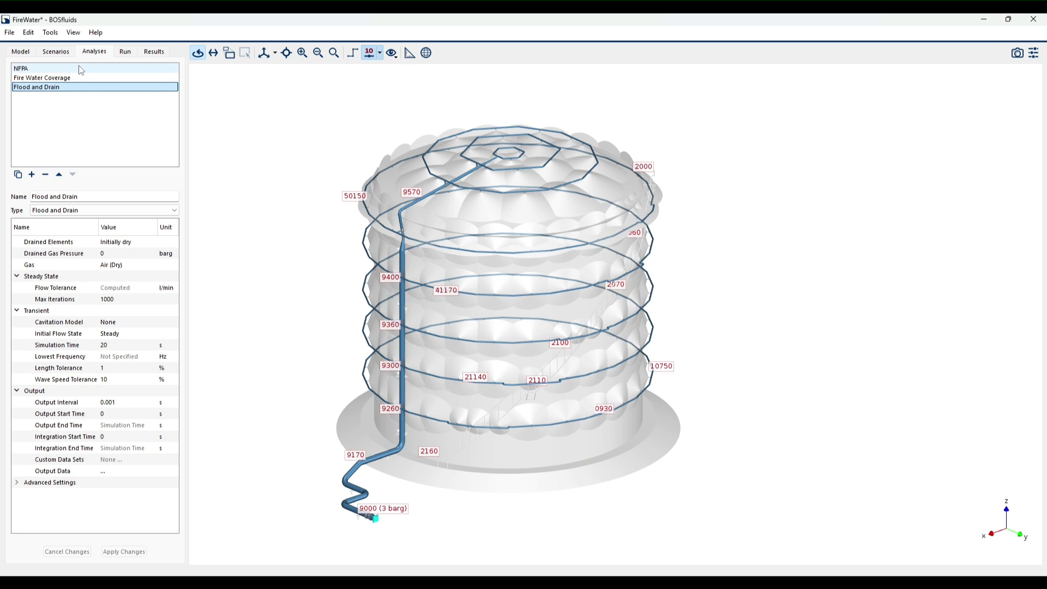
left_click(81, 70)
- Run the NFPA, Spray and Flood cases and open the results
left_click(125, 51)
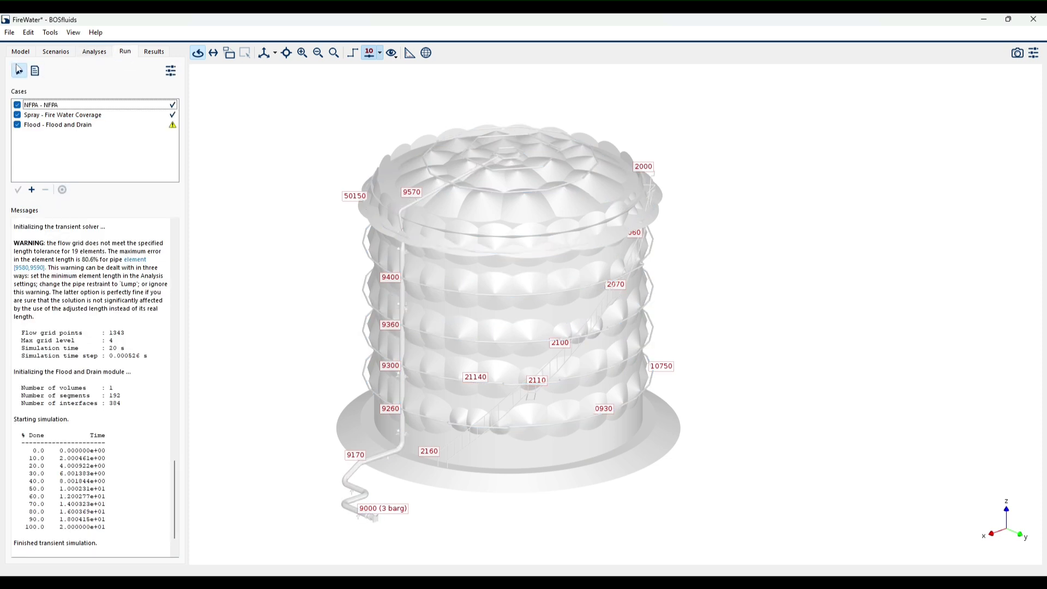
left_click(19, 70)
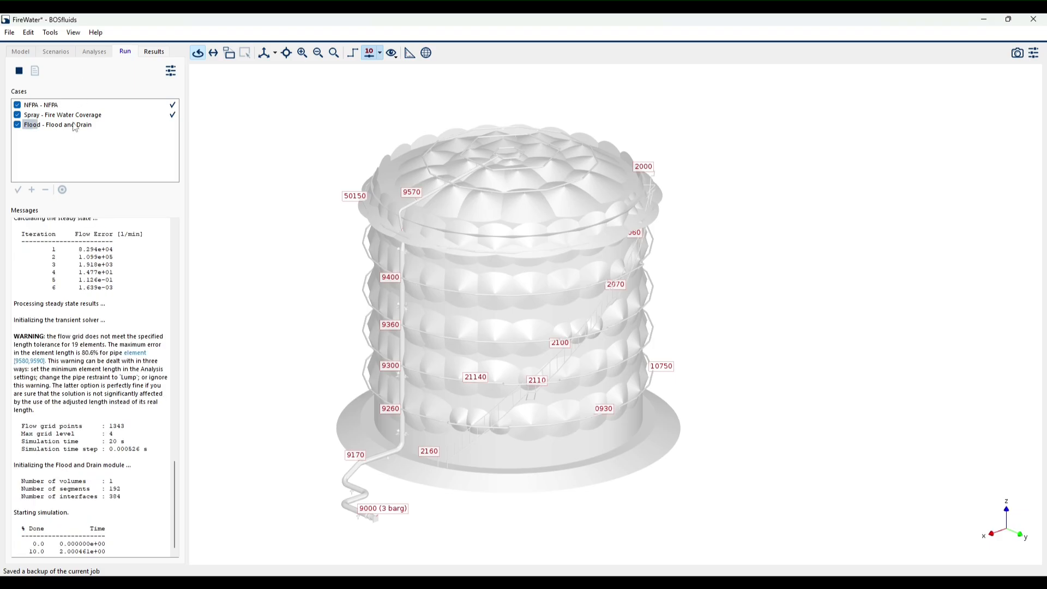
left_click(149, 52)
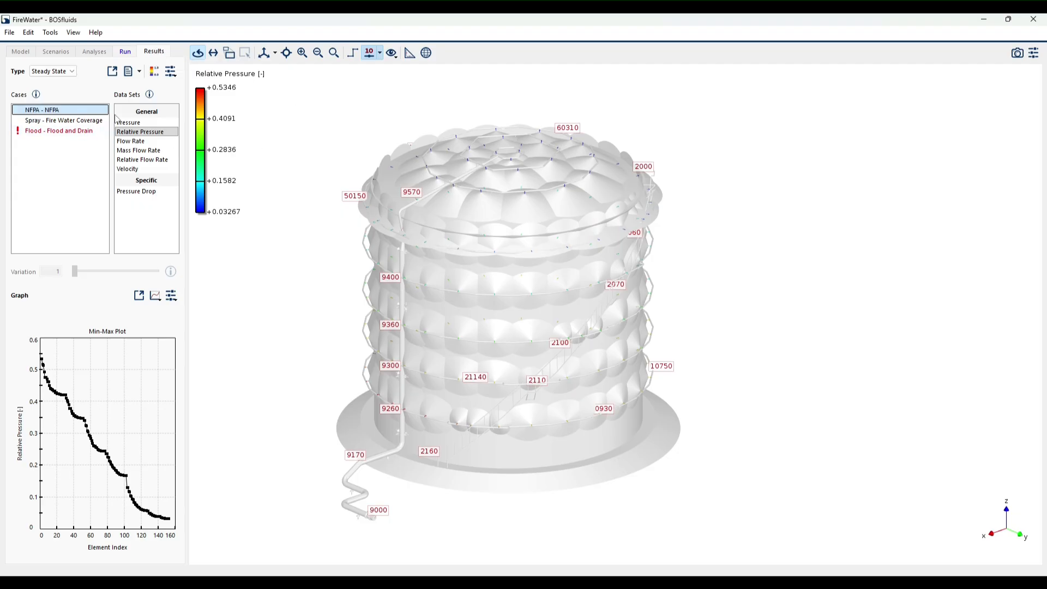
- Hide the sprinkler spray profiles in the NFPA results view
left_click_drag(603, 248, 587, 319)
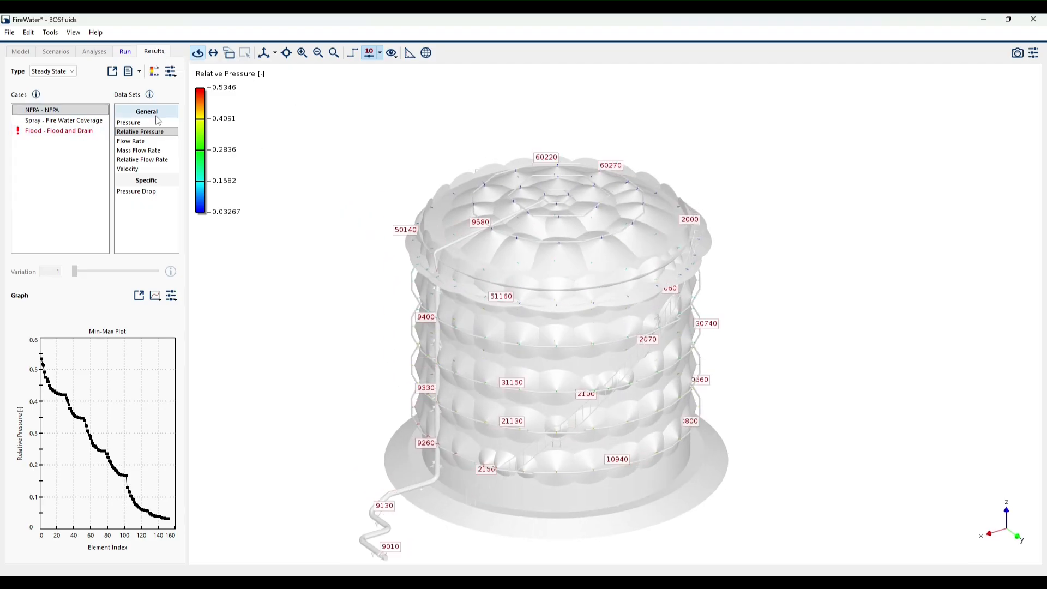
left_click(390, 54)
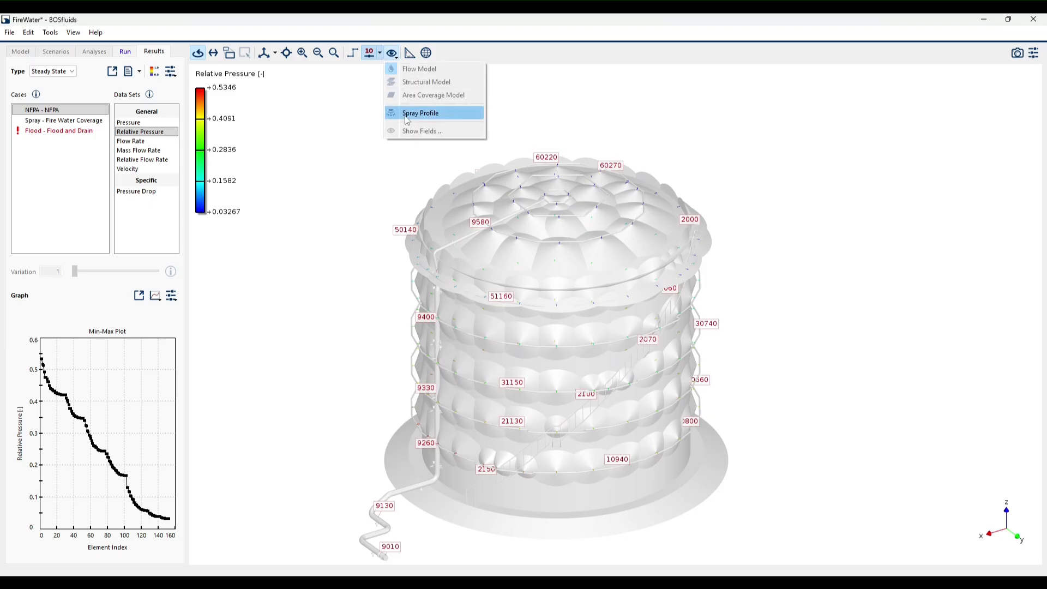
left_click(421, 110)
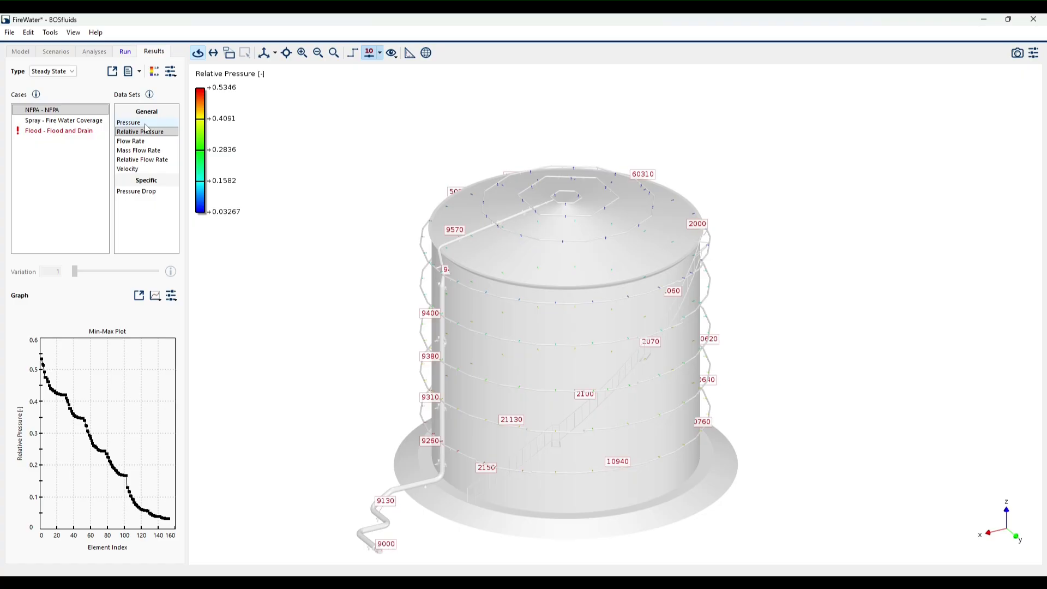
- View the NFPA case's steady-state flow rate and pressure distributions on the riser and ring piping
left_click(131, 141)
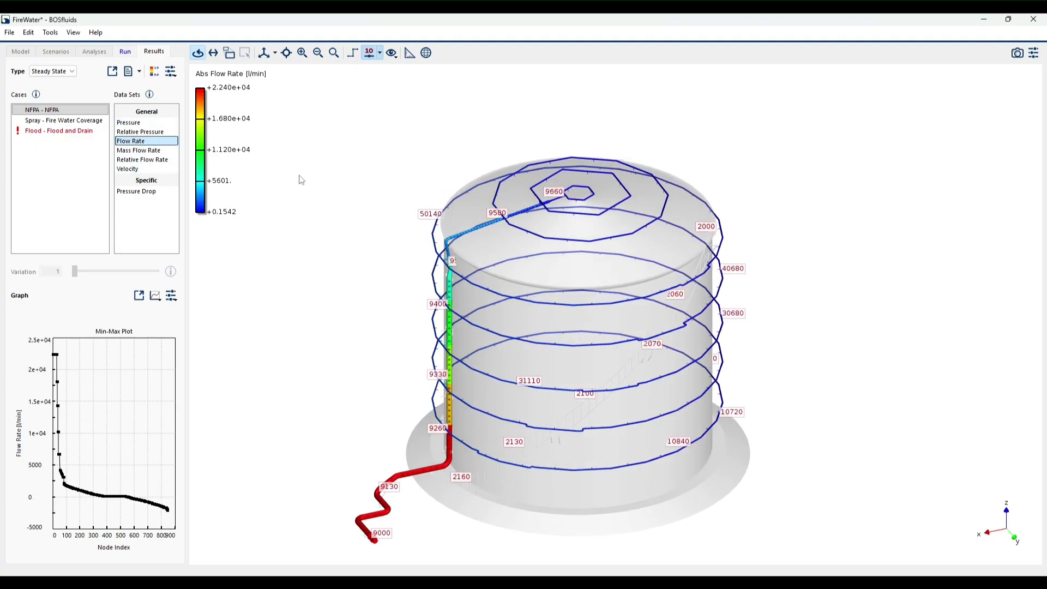
left_click(139, 125)
left_click_drag(427, 271, 461, 306)
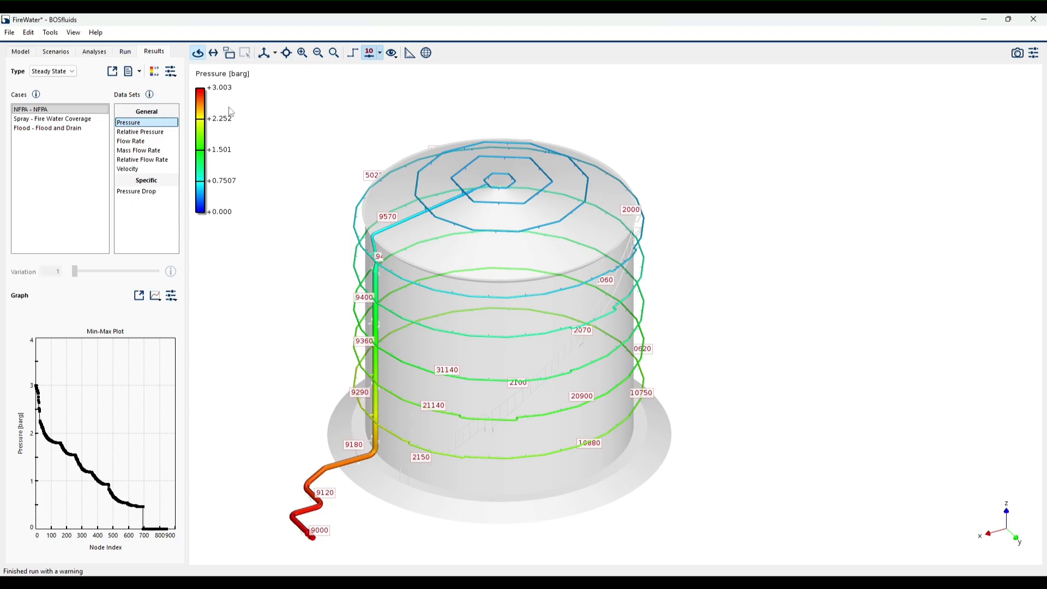
left_click_drag(680, 302, 532, 290)
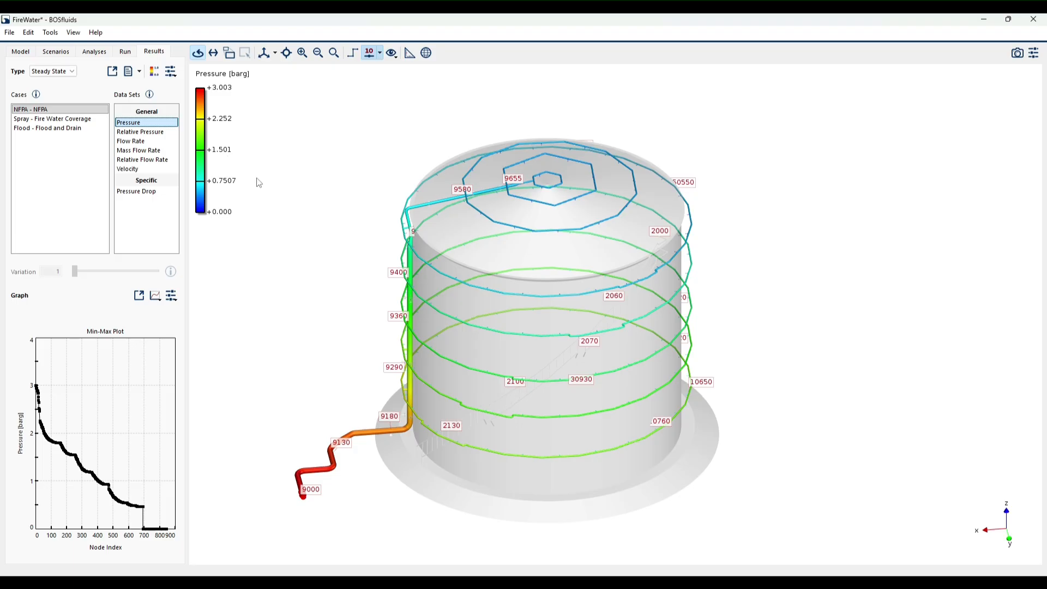
left_click_drag(641, 432, 773, 397)
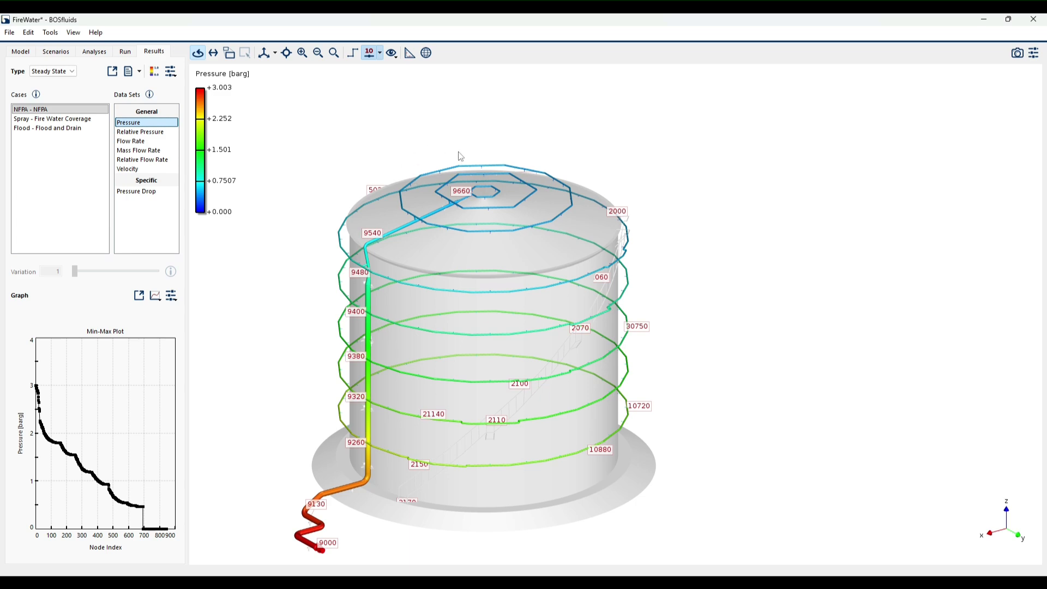
- Examine the NFPA case's pressures in the roof rings and the upper wall rings near the stairs from several sides
scroll(480, 180, "up", 5)
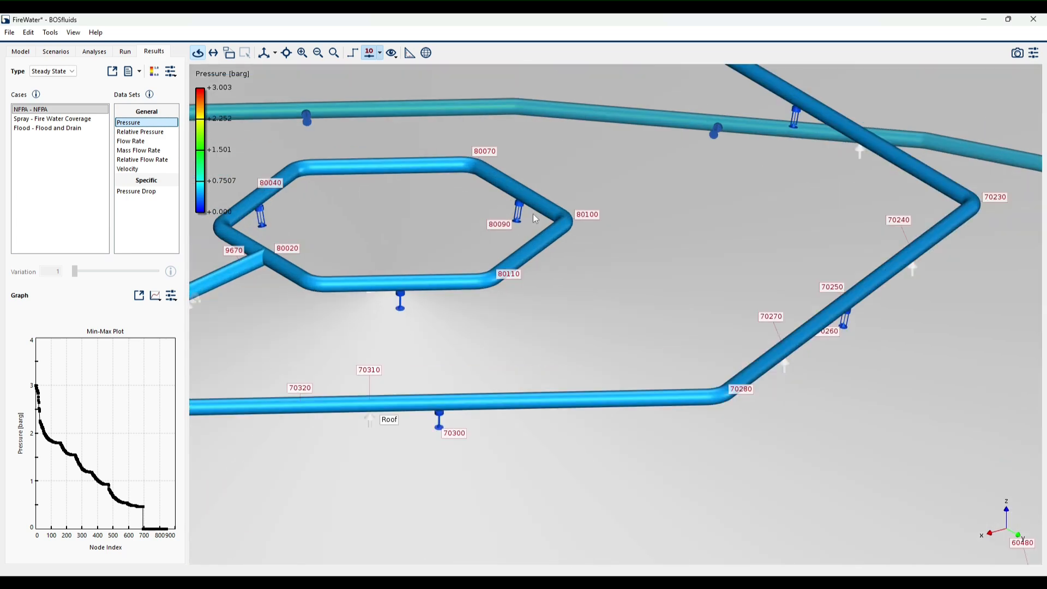
scroll(523, 232, "down", 8)
left_click_drag(584, 278, 299, 285)
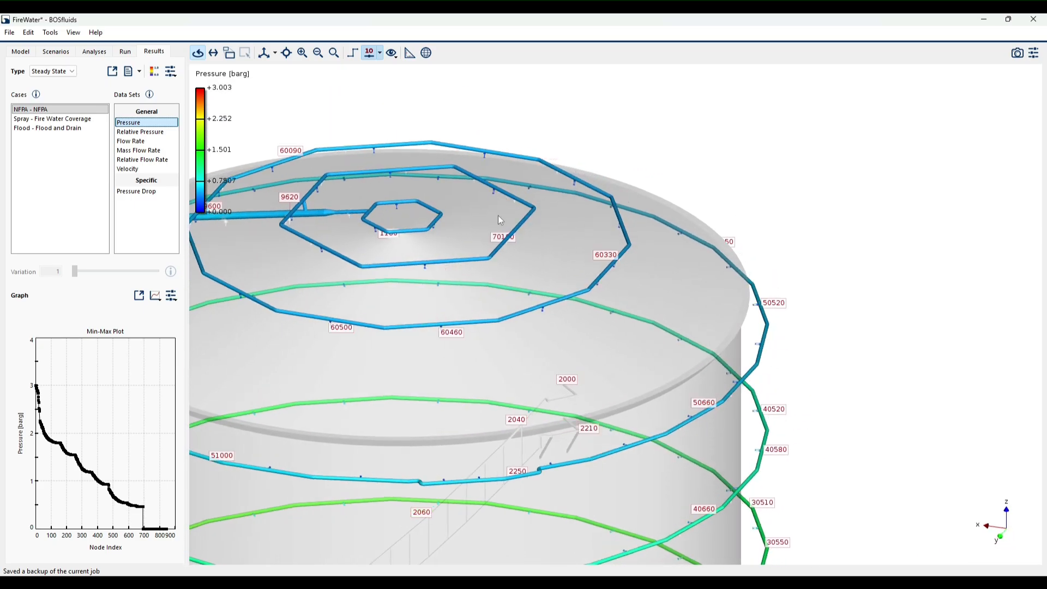
left_click_drag(742, 254, 637, 383)
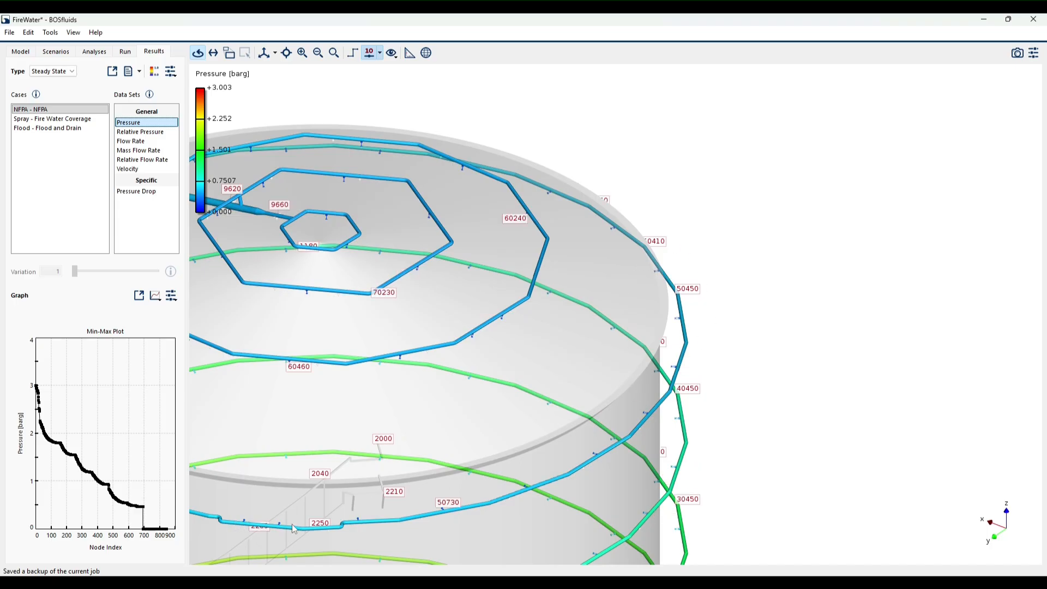
scroll(765, 446, "down", 4)
left_click_drag(763, 446, 1001, 419)
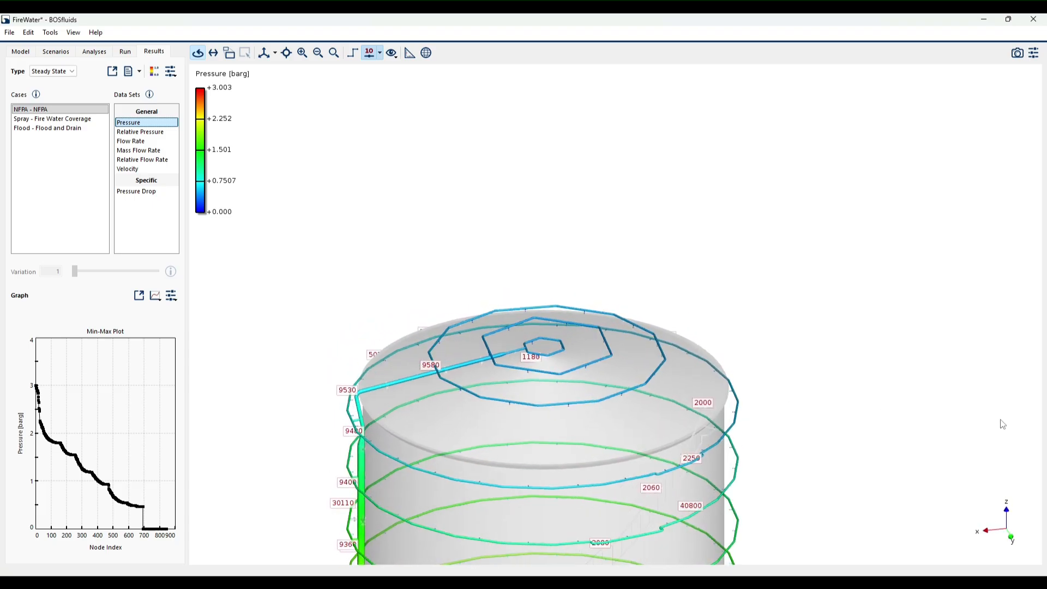
left_click_drag(817, 449, 831, 366)
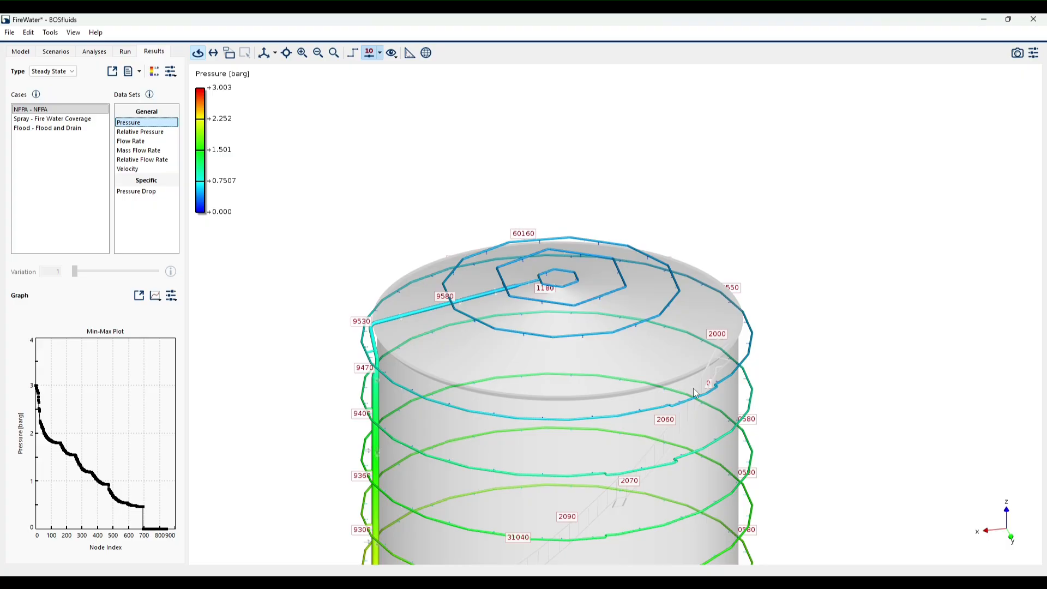
left_click_drag(764, 361, 753, 321)
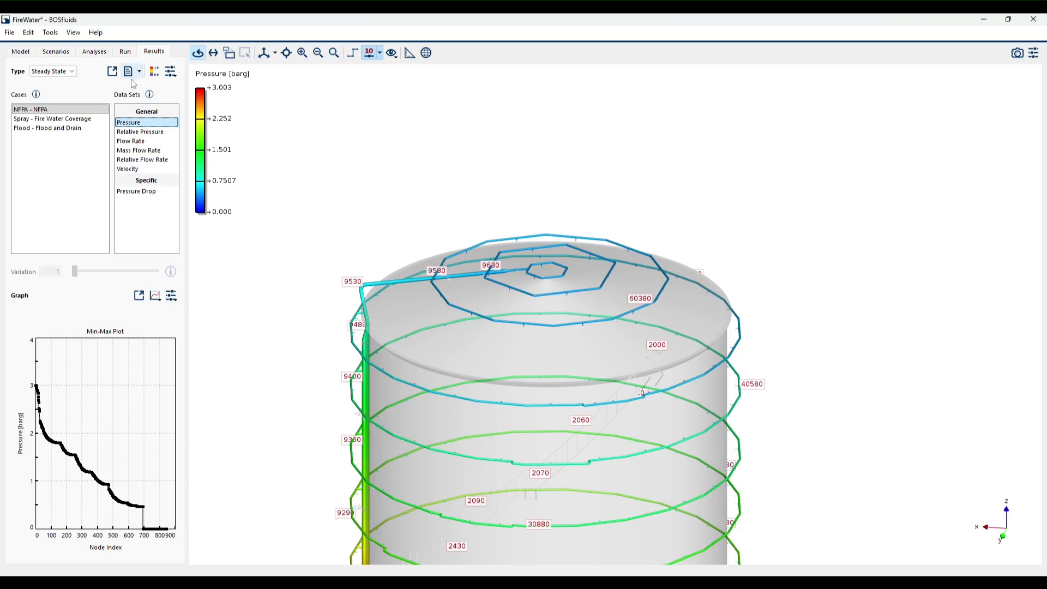
- Display the NFPA flow rate and read the value of the sprinkler at node 80090 on the innermost roof ring
left_click(137, 141)
scroll(587, 284, "up", 5)
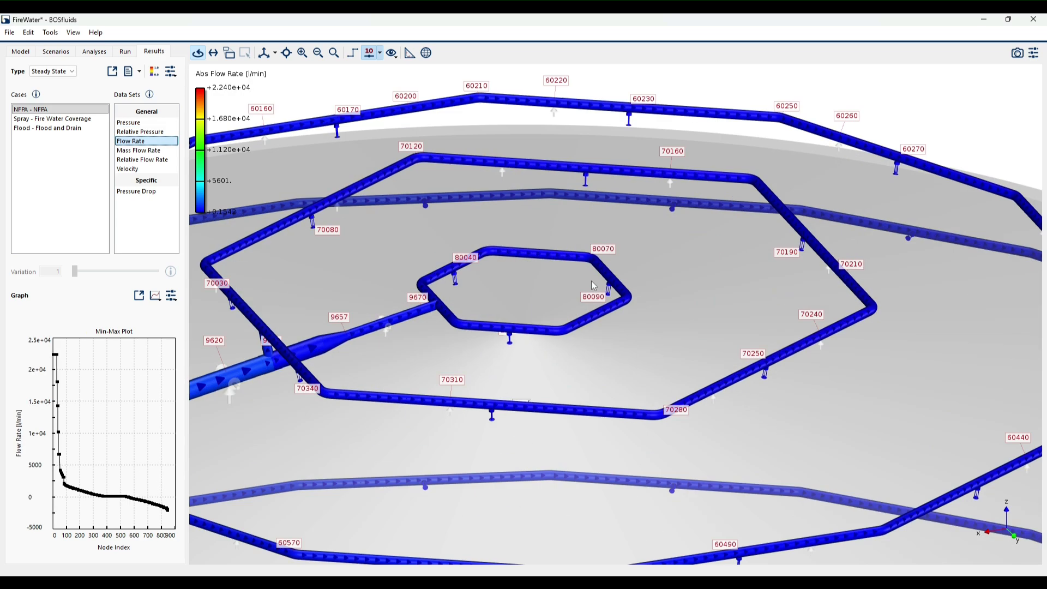
scroll(587, 281, "up", 5)
mouse_move(633, 295)
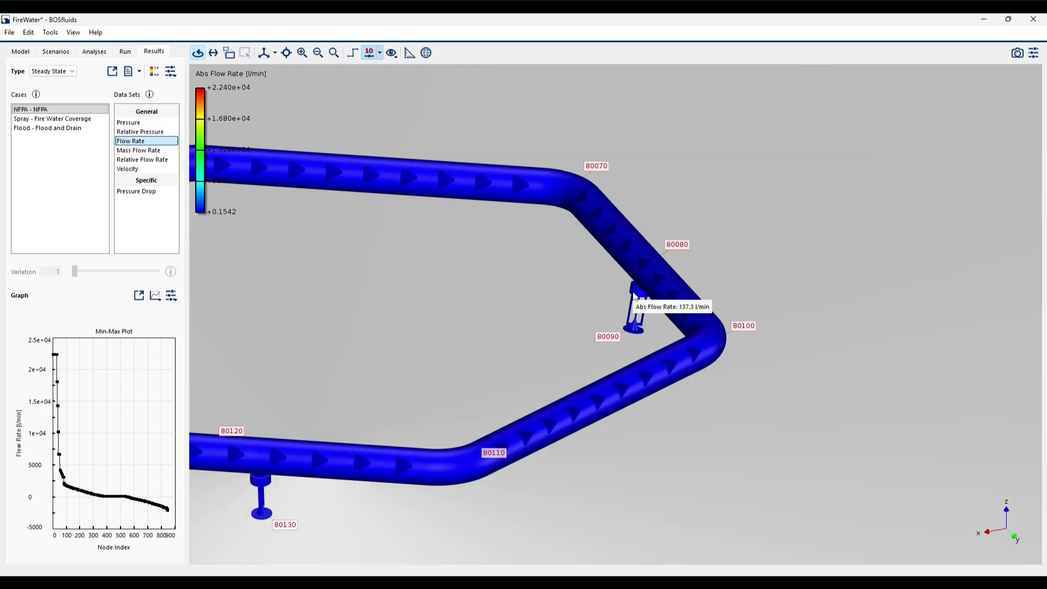
- Read the flow rates of the sprinklers at node 70190 on the middle roof ring and node 60280 on the outer roof ring
scroll(524, 342, "down", 5)
scroll(617, 232, "up", 5)
mouse_move(617, 232)
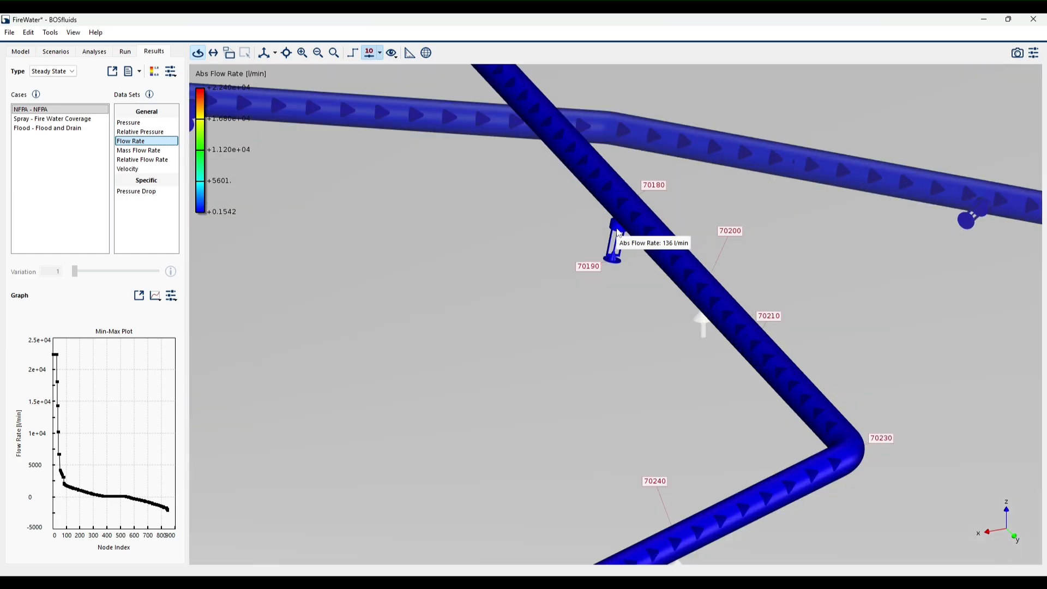
scroll(679, 286, "down", 5)
scroll(641, 189, "up", 5)
mouse_move(641, 188)
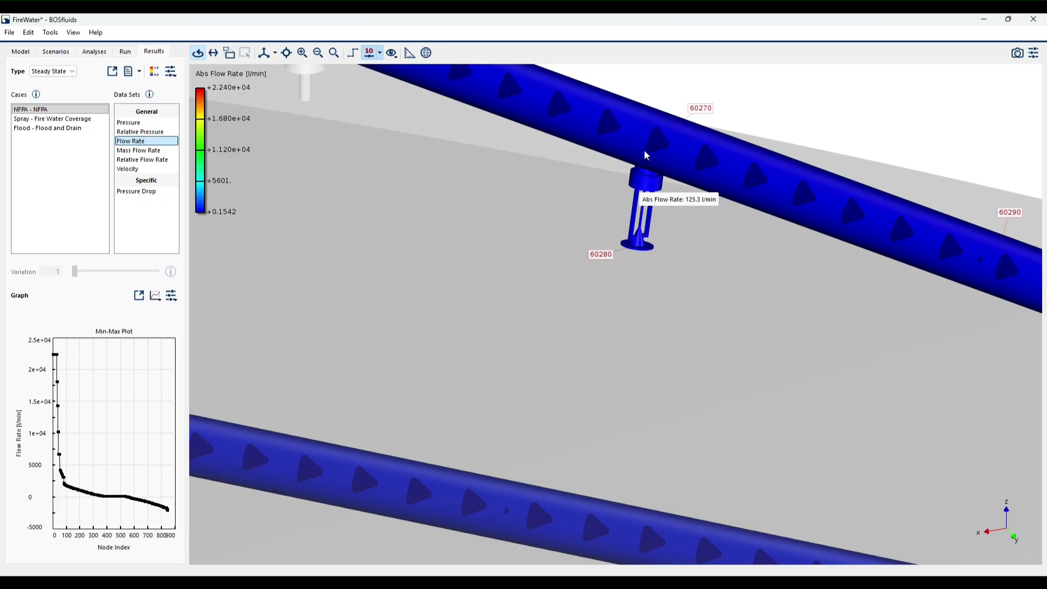
scroll(681, 215, "down", 6)
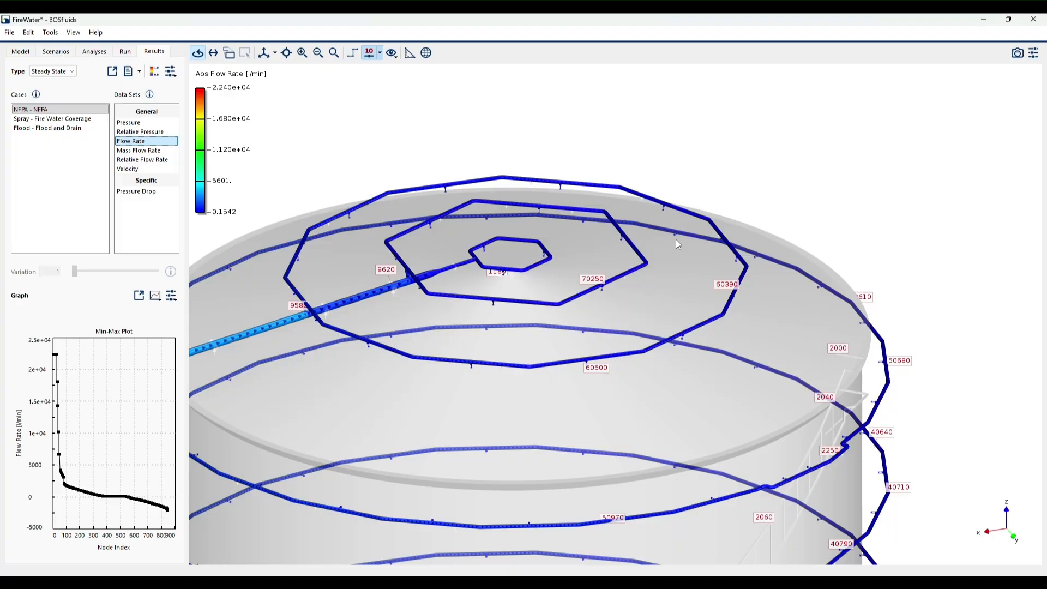
left_click_drag(676, 240, 624, 248)
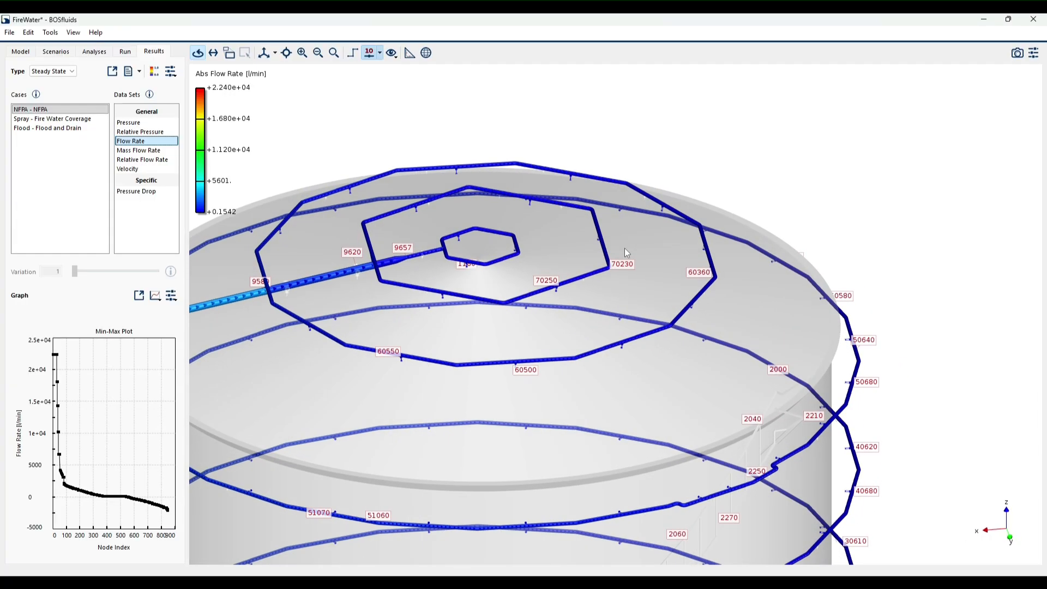
- Display the NFPA case's relative flow rate and consult the information about this data set
left_click(136, 159)
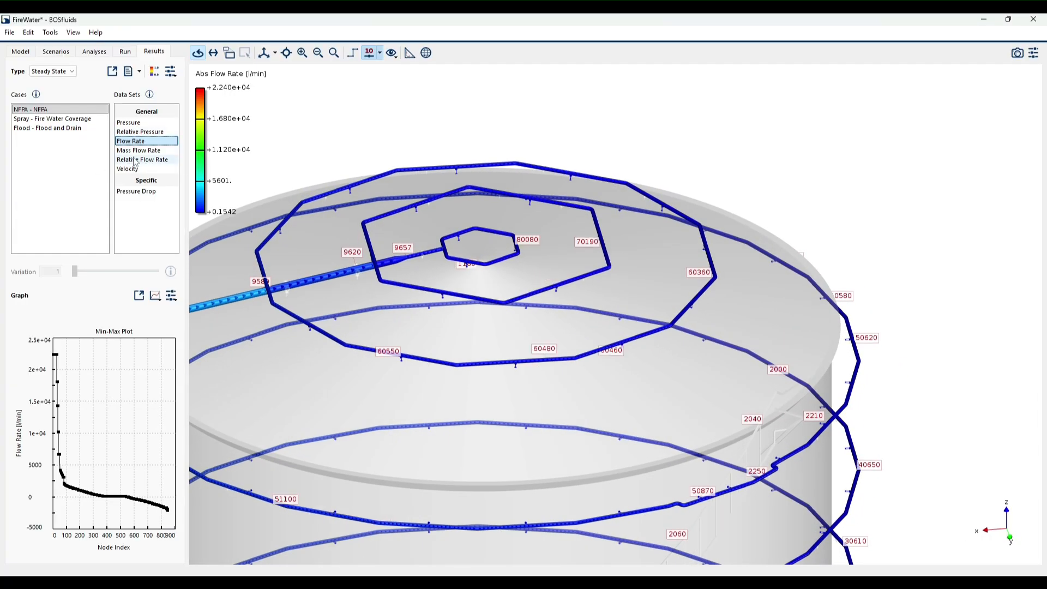
left_click(150, 95)
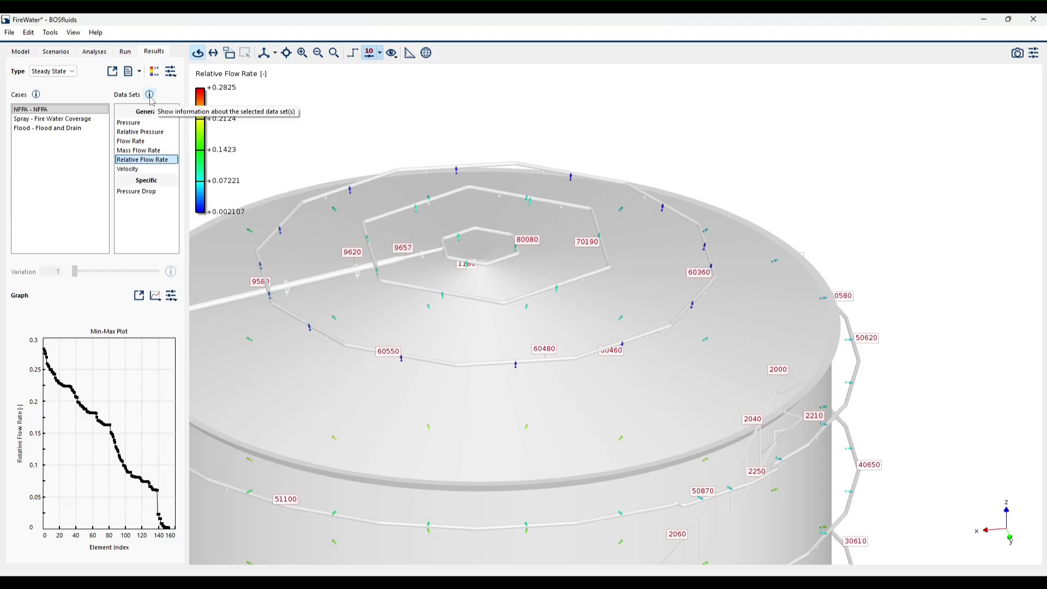
left_click(152, 99)
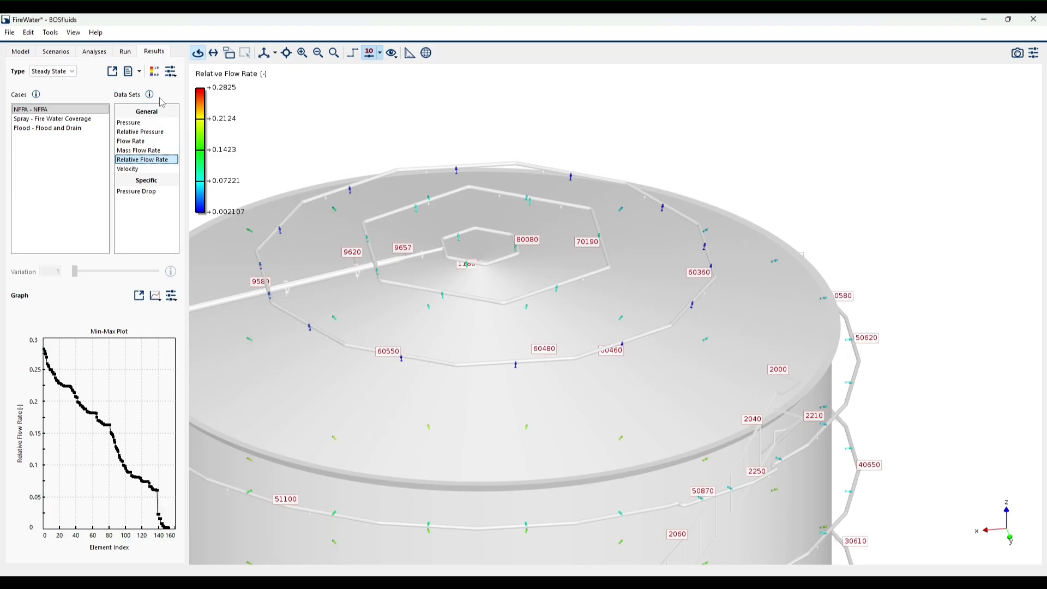
- Examine the relative flow rates of the roof ring sprinklers, reading the value at node 60280 on the outer ring
left_click_drag(610, 212, 718, 284)
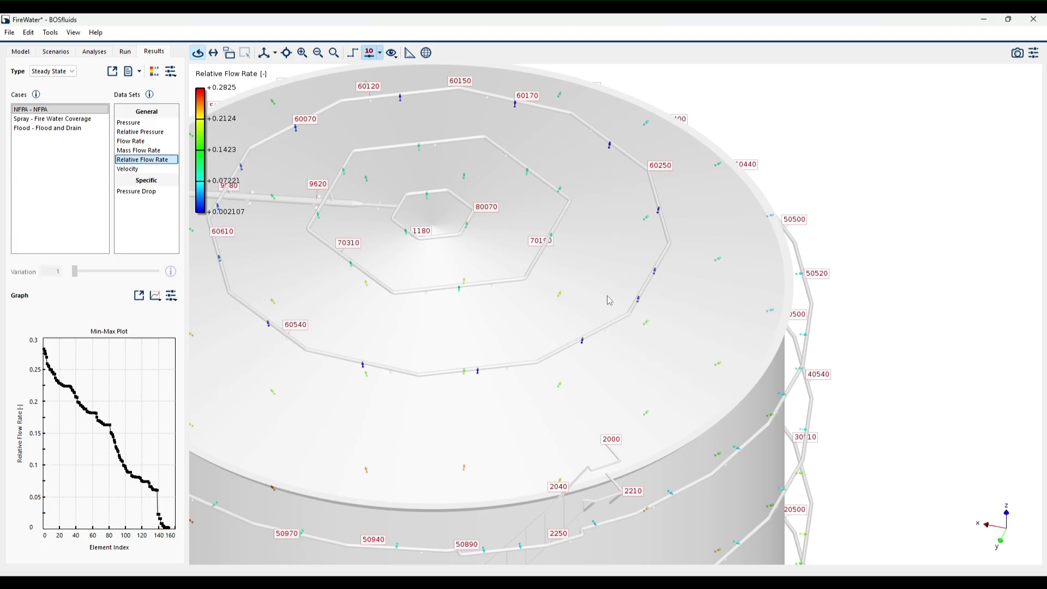
left_click_drag(586, 316, 587, 277)
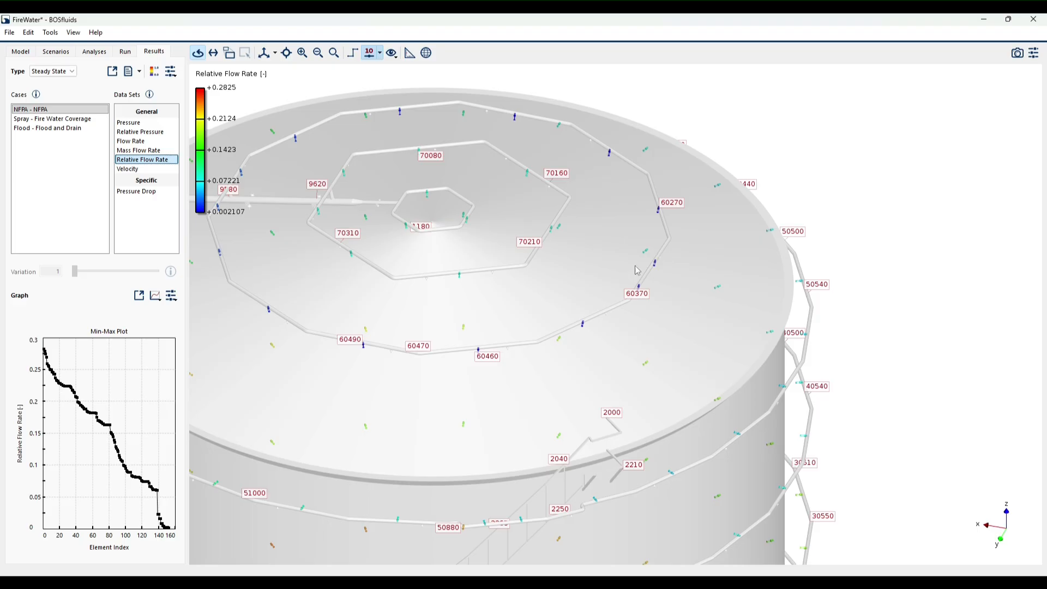
left_click_drag(638, 271, 688, 236)
scroll(679, 232, "up", 5)
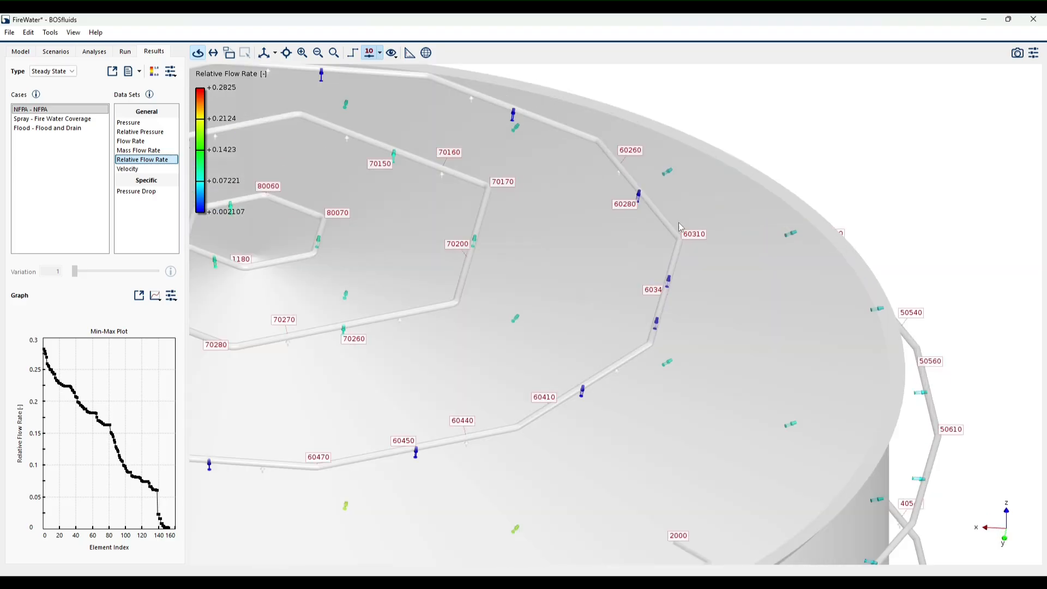
mouse_move(598, 171)
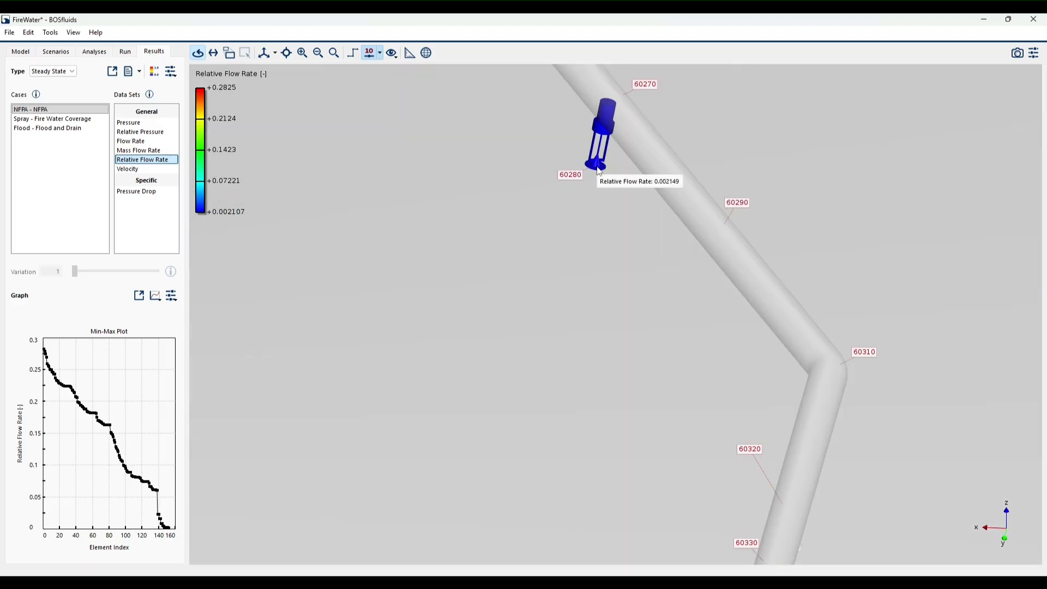
scroll(598, 170, "down", 5)
scroll(507, 164, "up", 2)
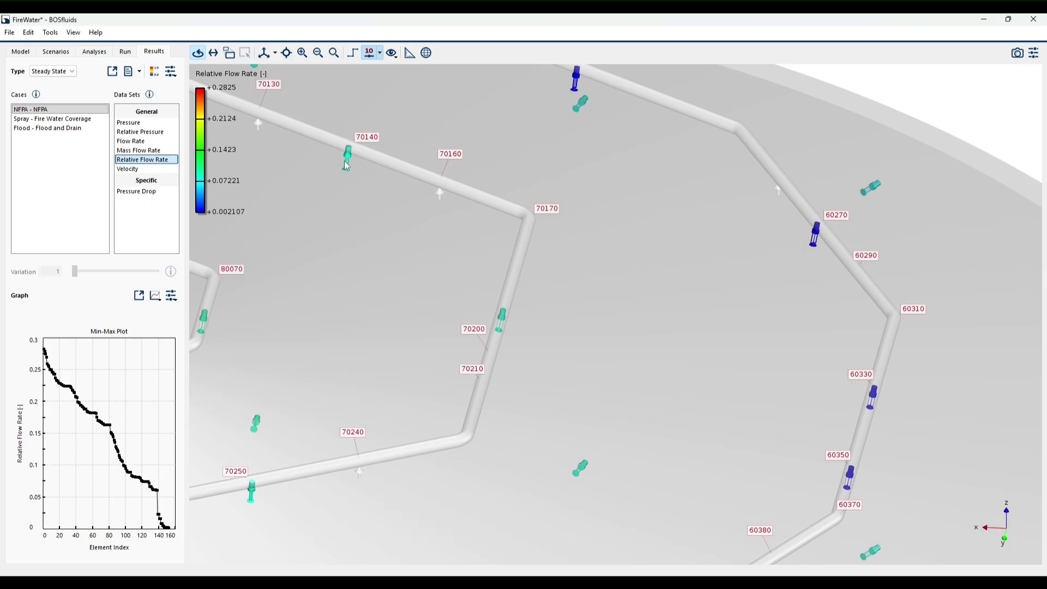
scroll(654, 227, "down", 3)
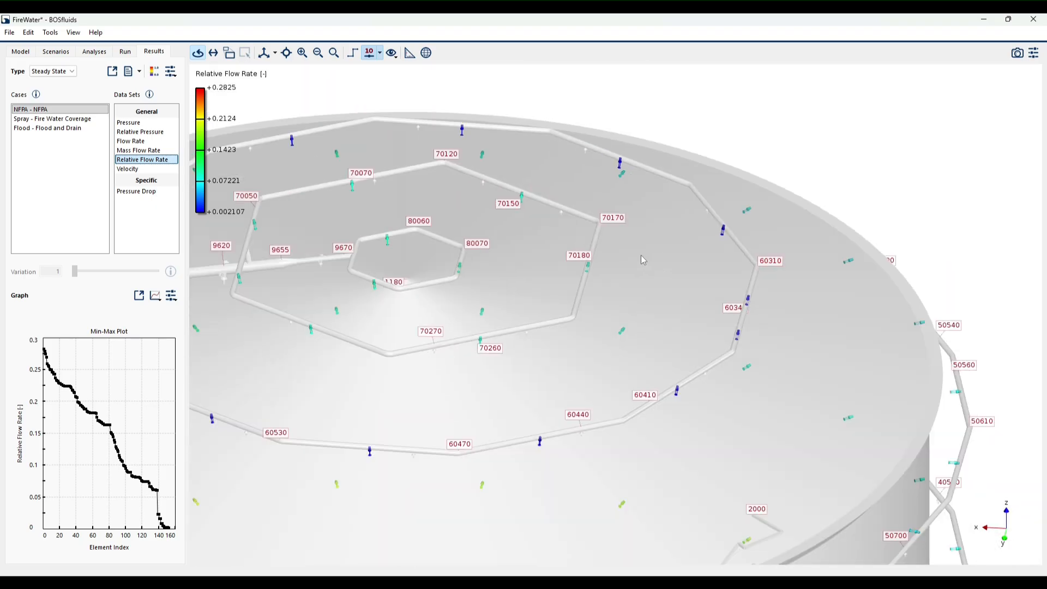
left_click_drag(643, 259, 542, 259)
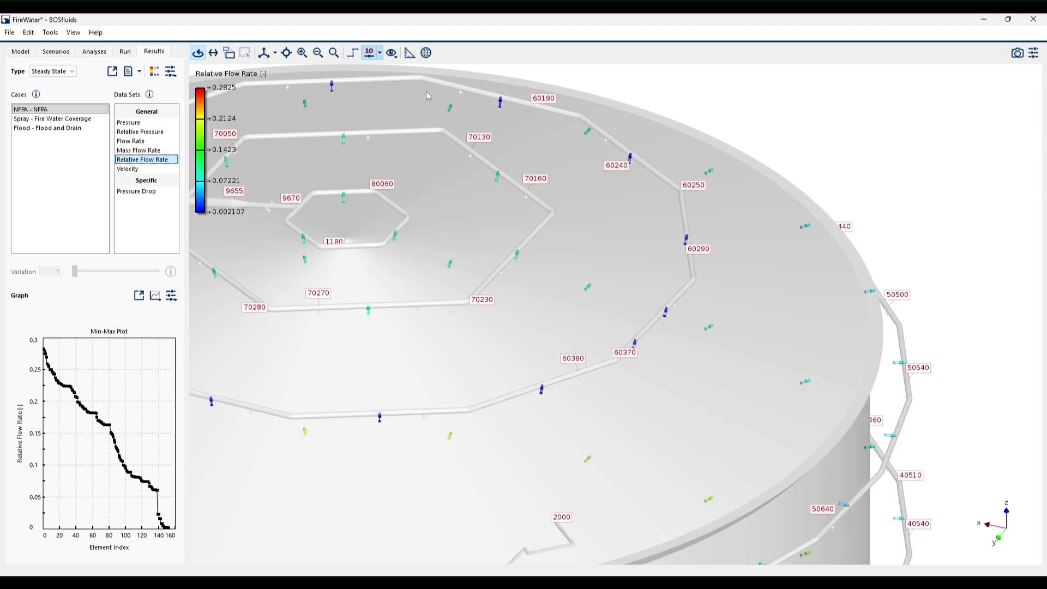
- Display the NFPA case's pressure and read the pipe pressure at node 70140 on the middle roof ring
left_click(123, 123)
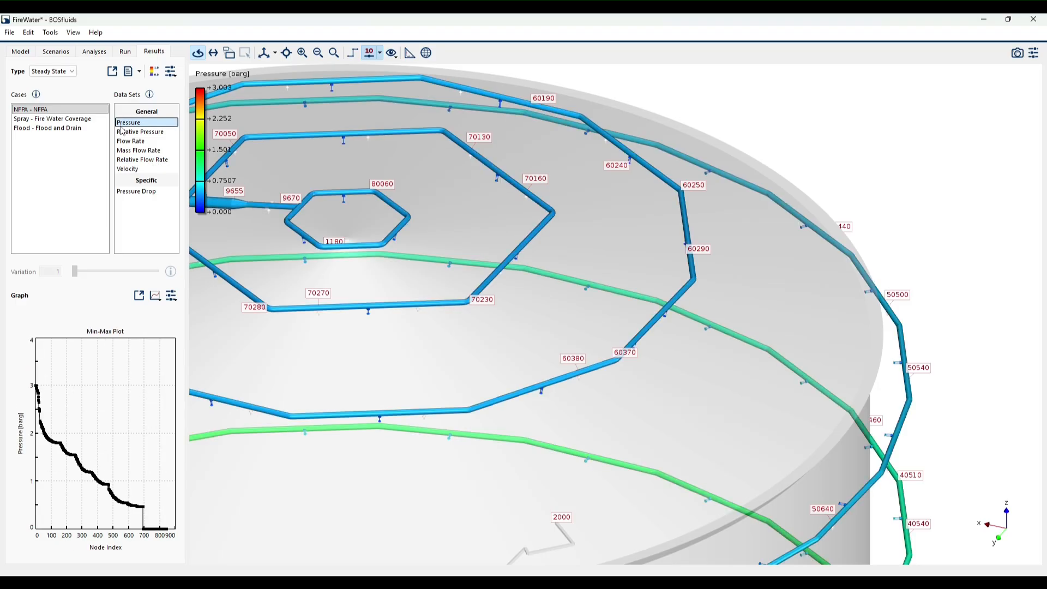
scroll(636, 254, "up", 10)
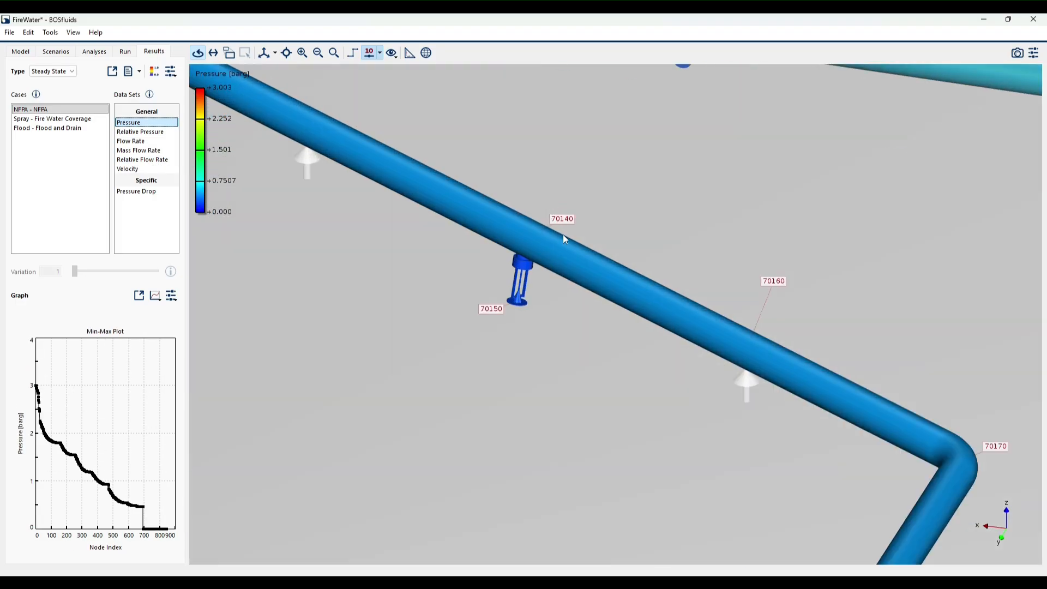
mouse_move(550, 246)
scroll(551, 247, "down", 5)
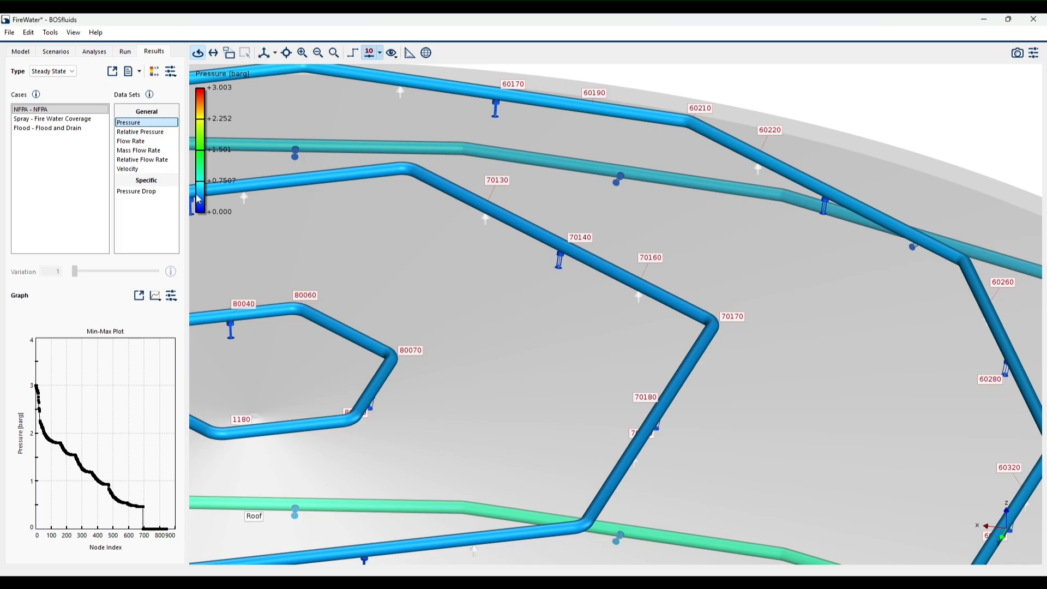
- Display the NFPA case's relative pressure and examine the sprinklers on the three roof rings
left_click(140, 131)
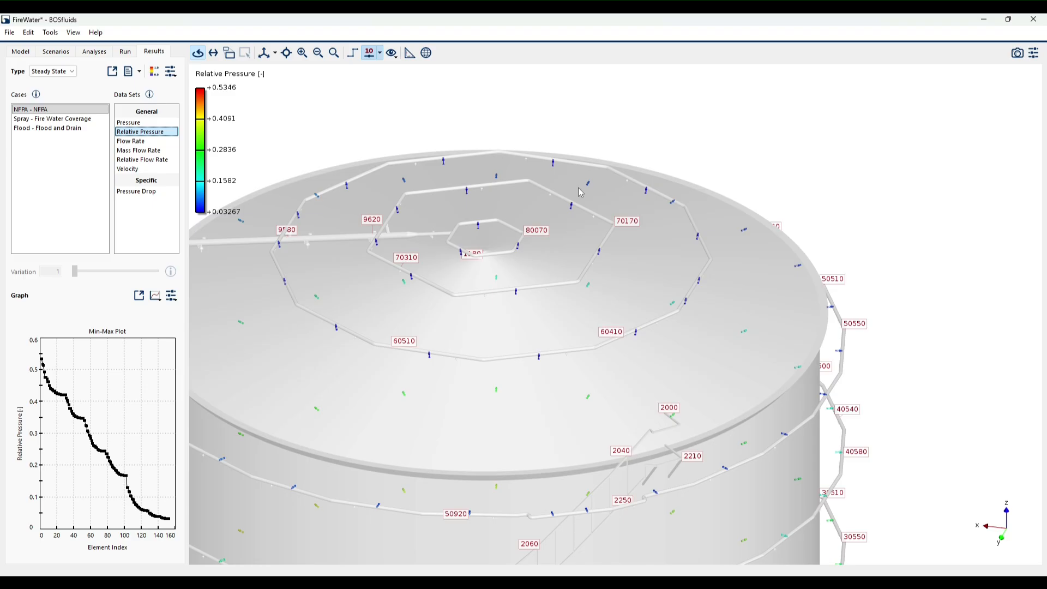
left_click_drag(583, 194, 583, 211)
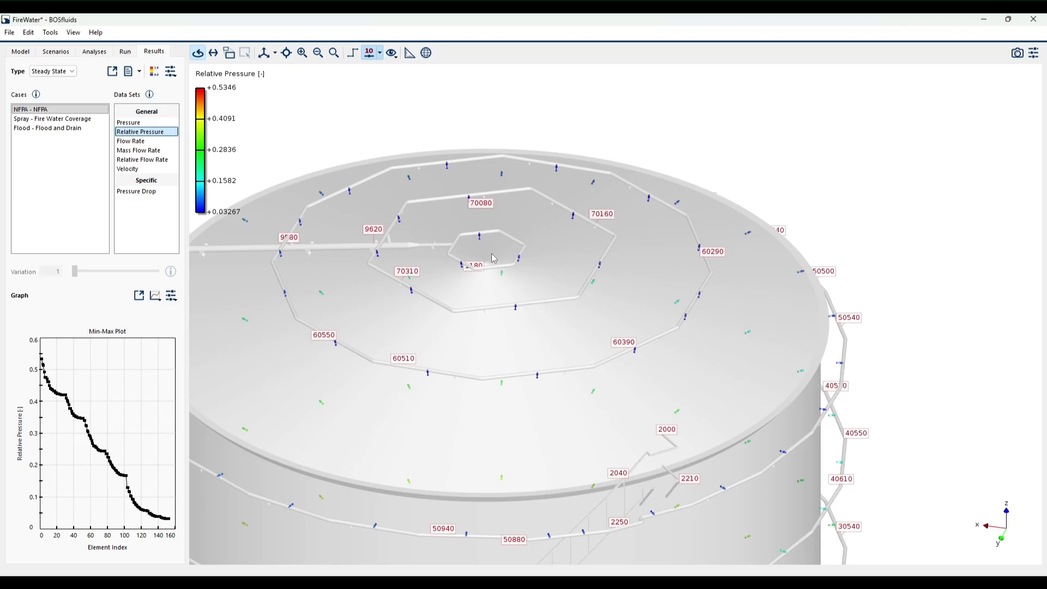
left_click_drag(493, 258, 713, 264)
scroll(768, 185, "up", 5)
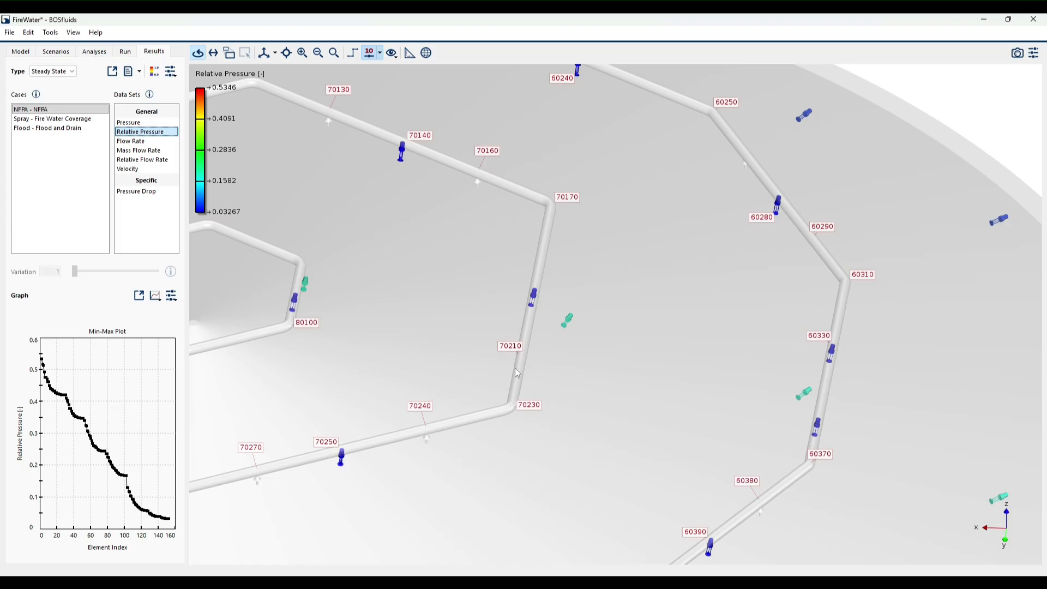
scroll(600, 315, "down", 10)
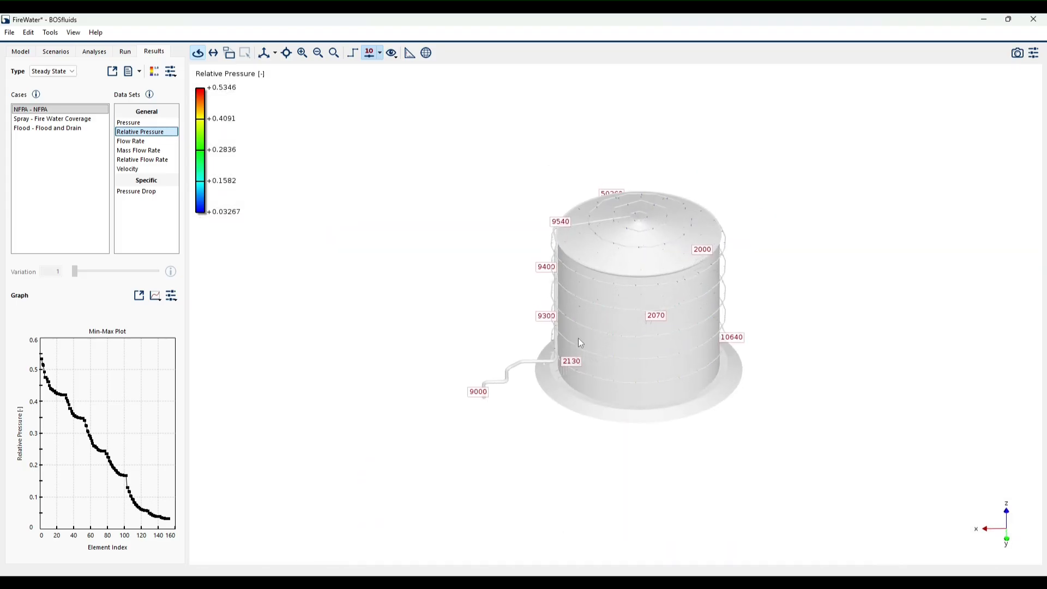
- Read the relative pressure of the sprinkler at node 11270 on the lowest wall ring beside the riser
scroll(578, 338, "up", 3)
scroll(565, 394, "up", 3)
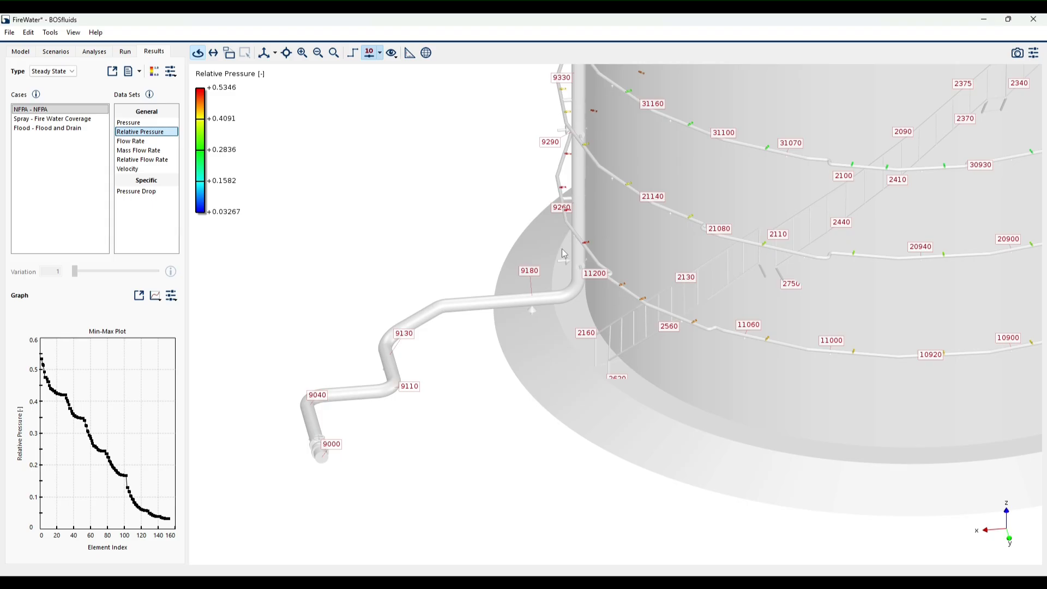
scroll(654, 265, "up", 2)
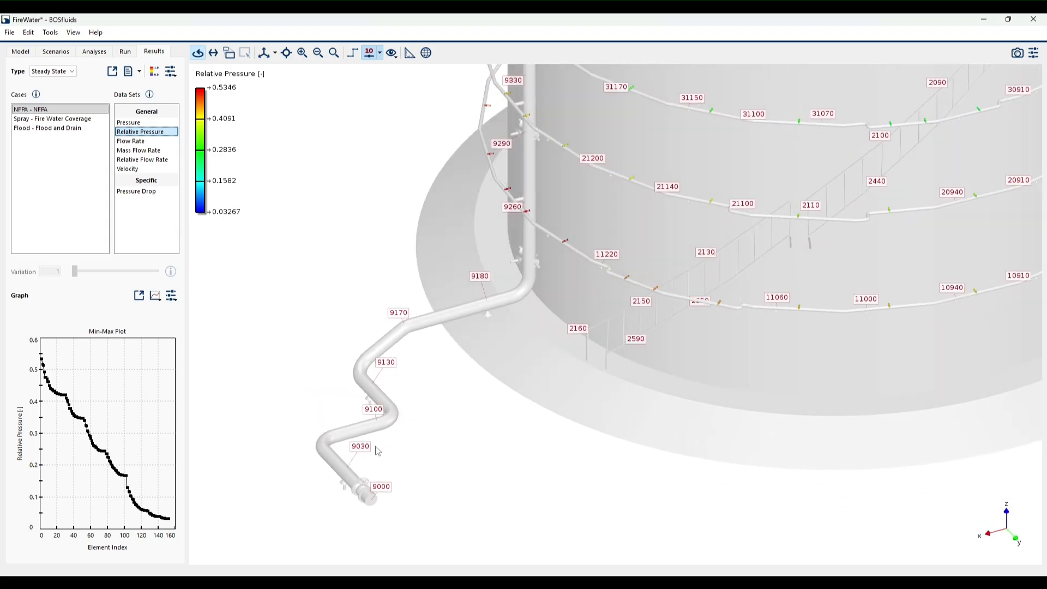
scroll(564, 256, "up", 6)
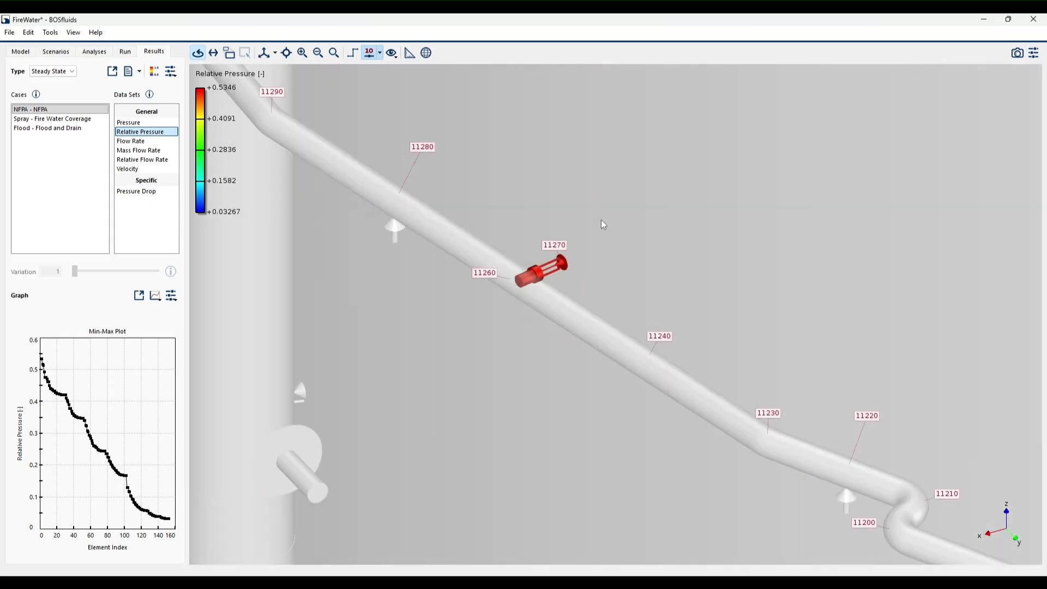
mouse_move(565, 265)
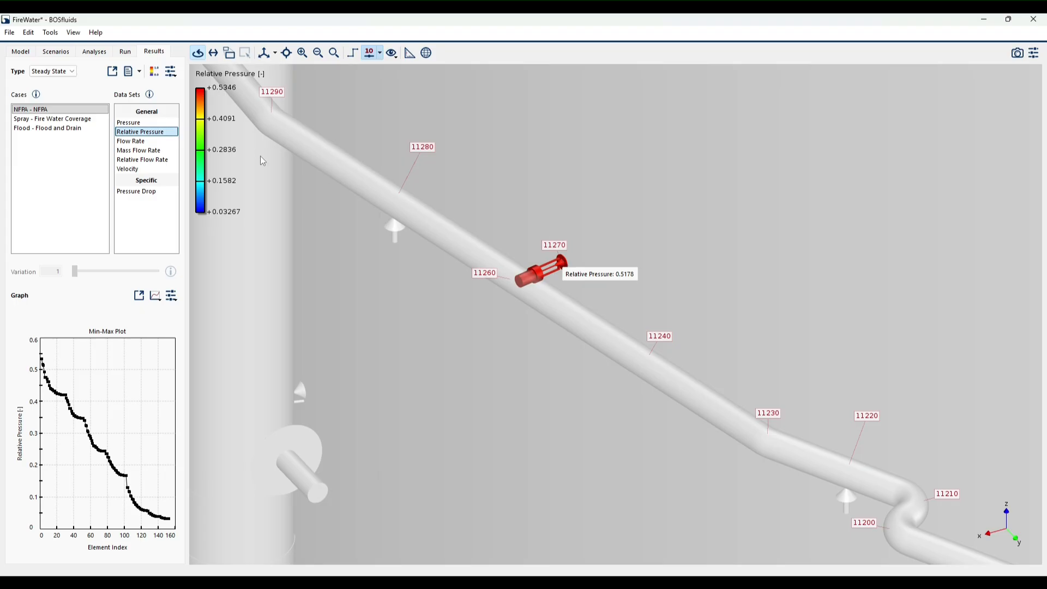
- Display the pressure again, check the pipe at node 11260, and view the pressure distribution over the whole tank
left_click(143, 123)
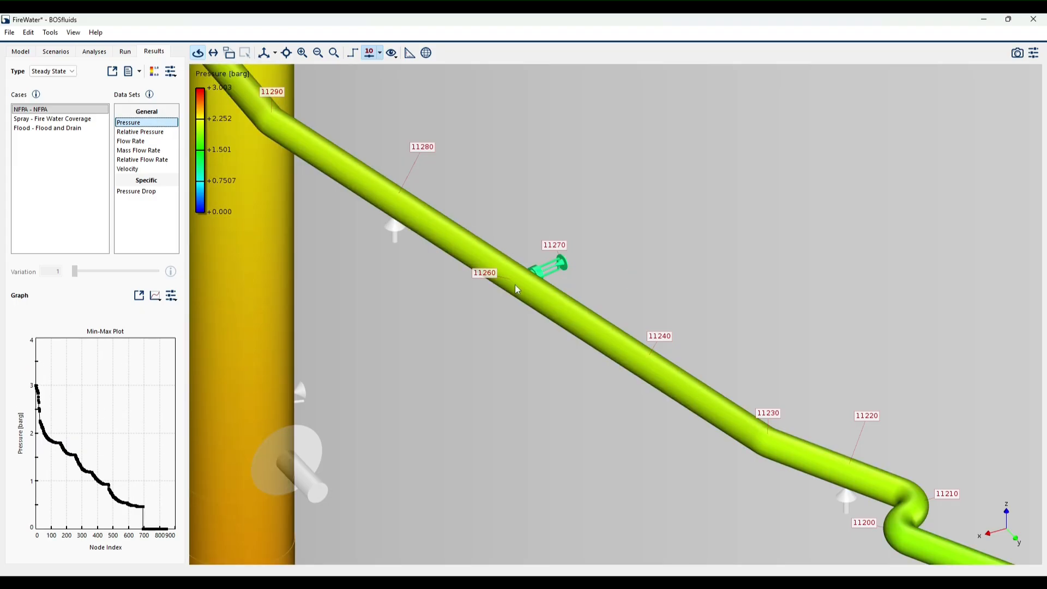
mouse_move(515, 286)
scroll(505, 328, "down", 12)
left_click_drag(637, 404, 561, 463)
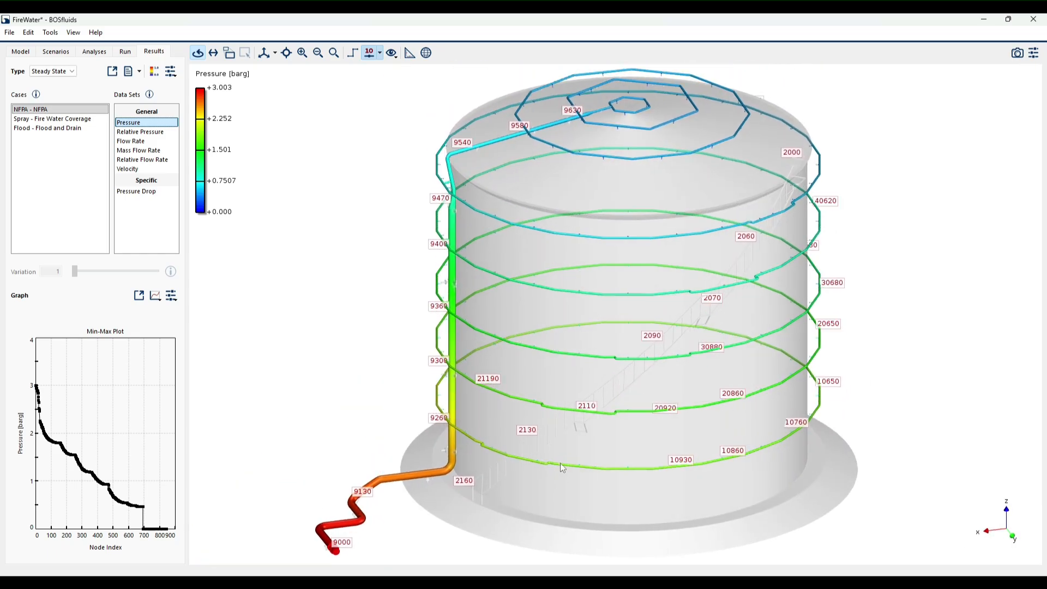
left_click_drag(395, 335, 379, 348)
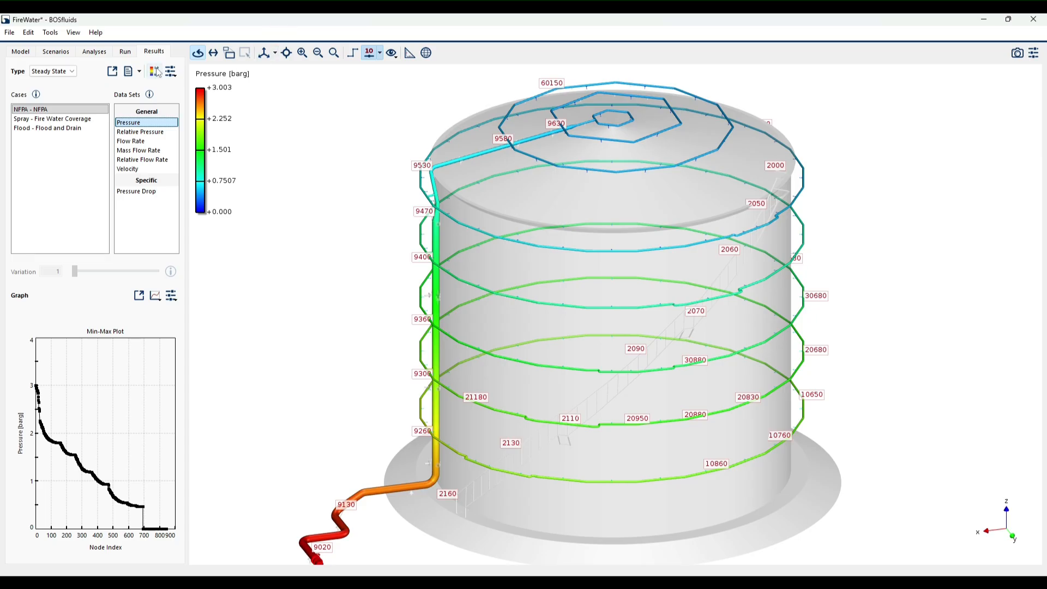
- Show the Surface results of the Spray - Fire Water Coverage case and read the fire water flux at several points on the tank wall
left_click(99, 119)
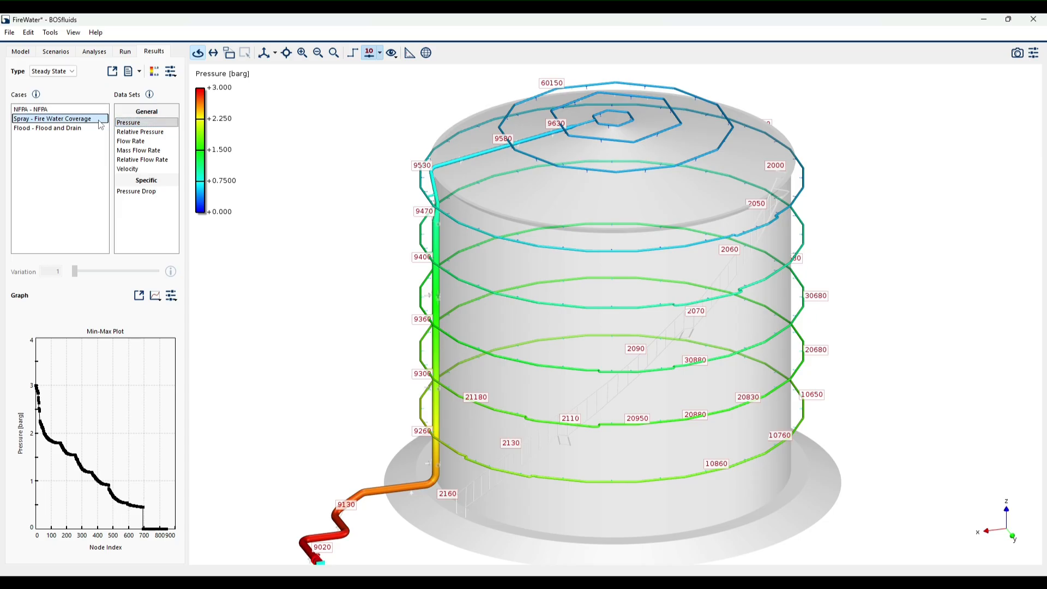
left_click(58, 73)
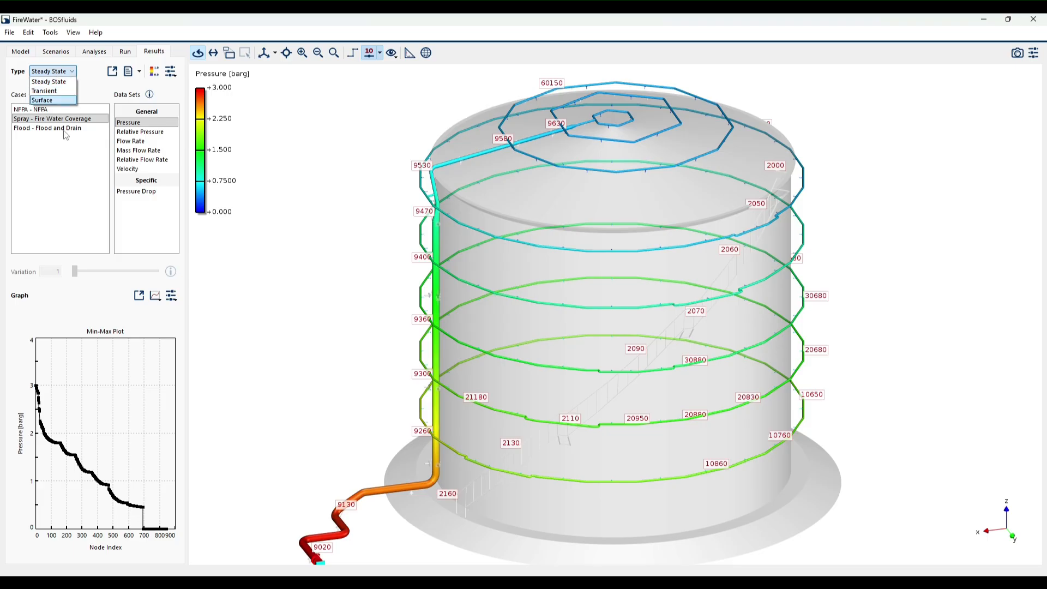
left_click(43, 101)
left_click_drag(600, 327, 509, 331)
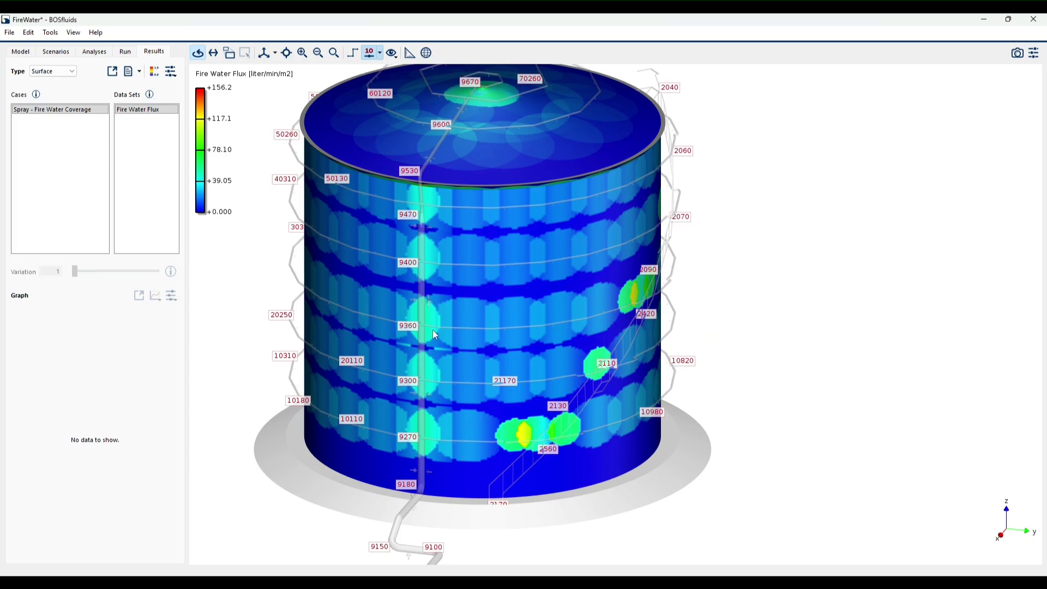
mouse_move(475, 306)
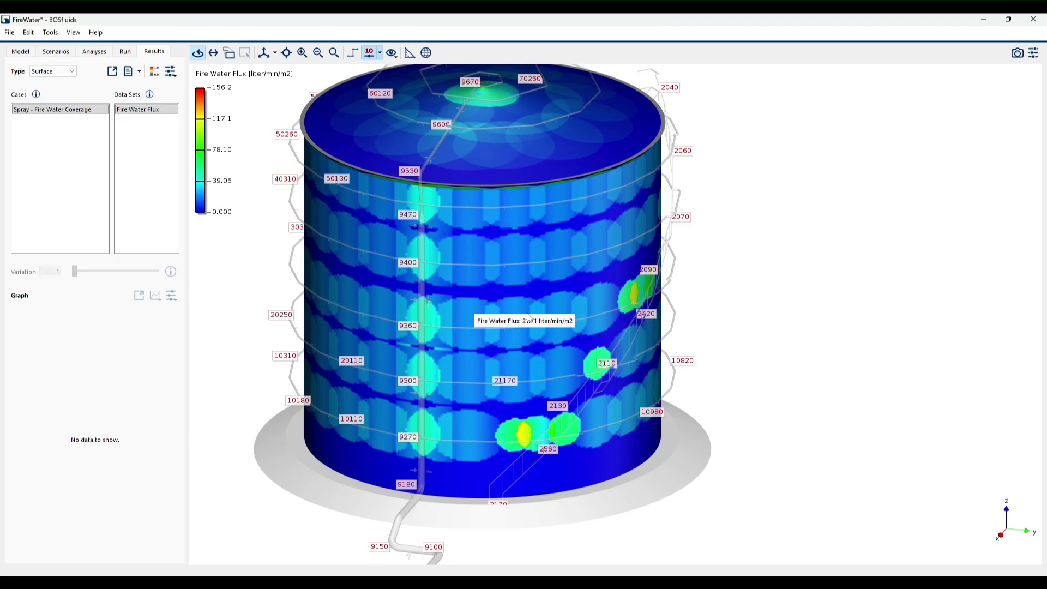
mouse_move(537, 316)
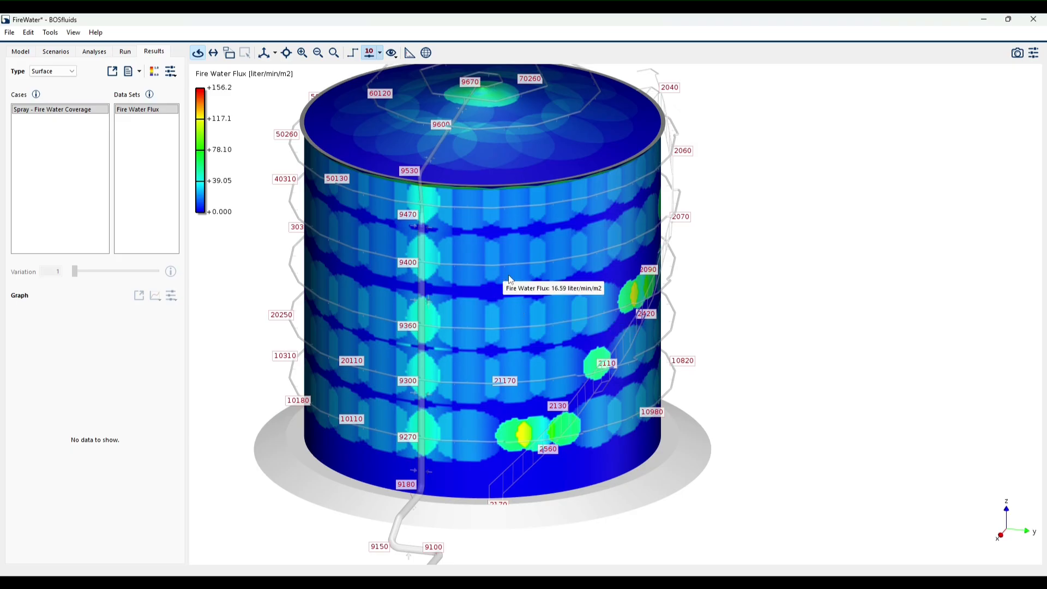
mouse_move(503, 251)
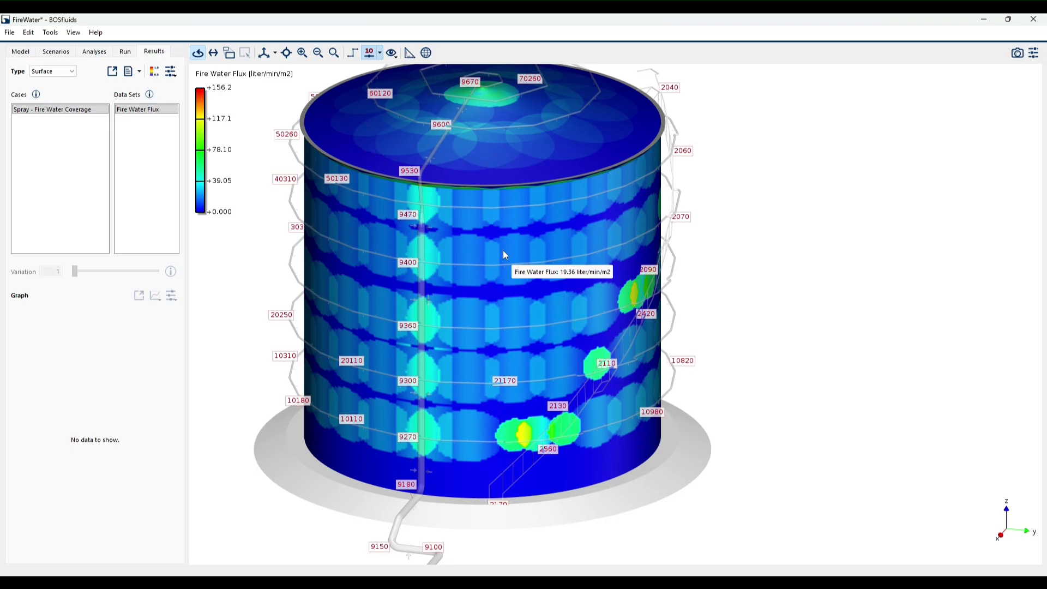
- Read the fire water flux on the upper tank wall and check the K-Factor of the model's sprinkler between nodes 50280 and 50290
left_click_drag(510, 303, 596, 305)
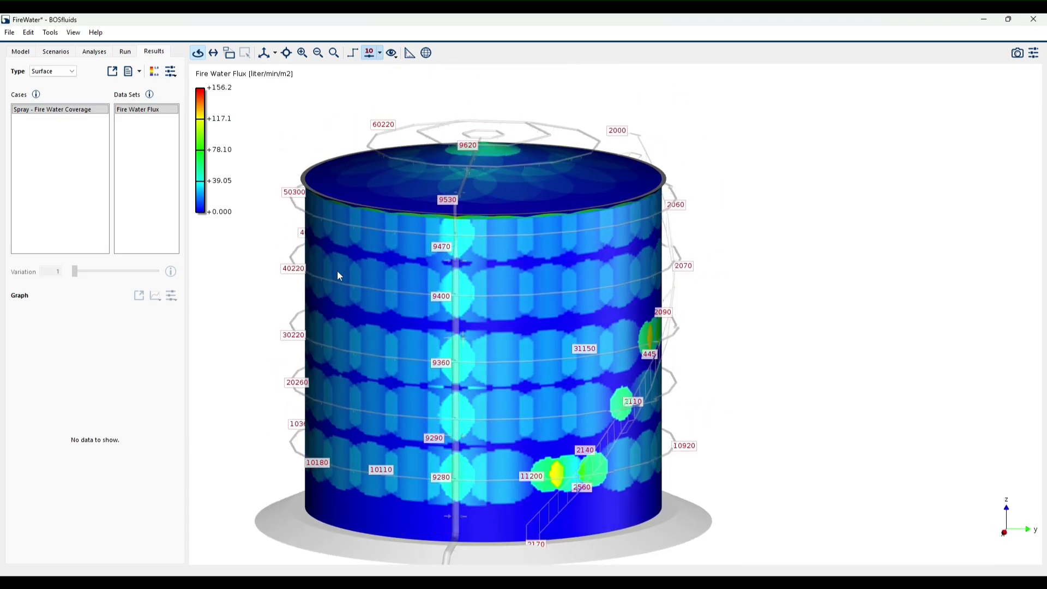
mouse_move(338, 331)
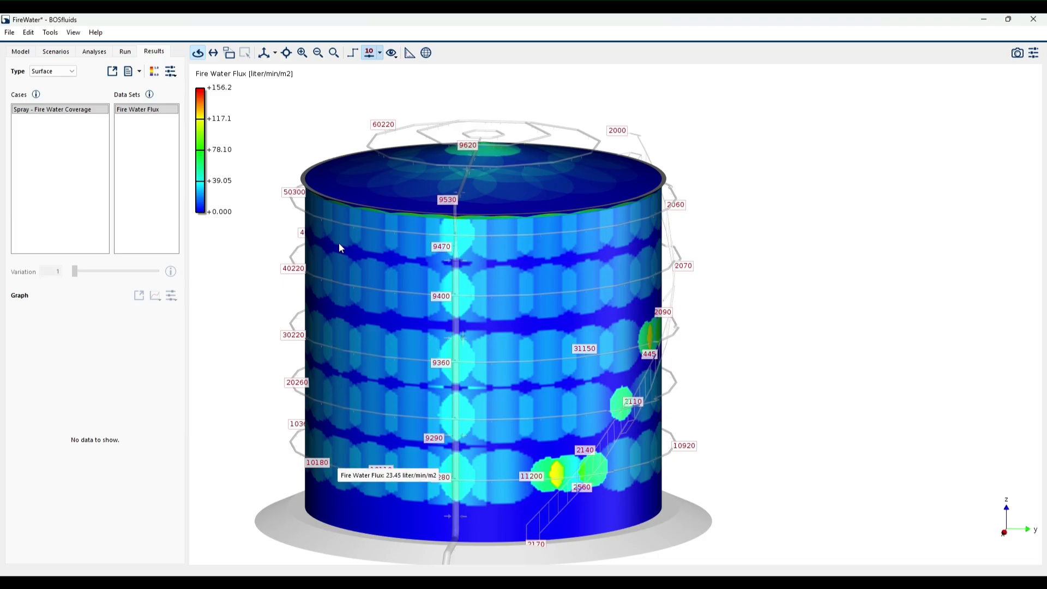
left_click(23, 54)
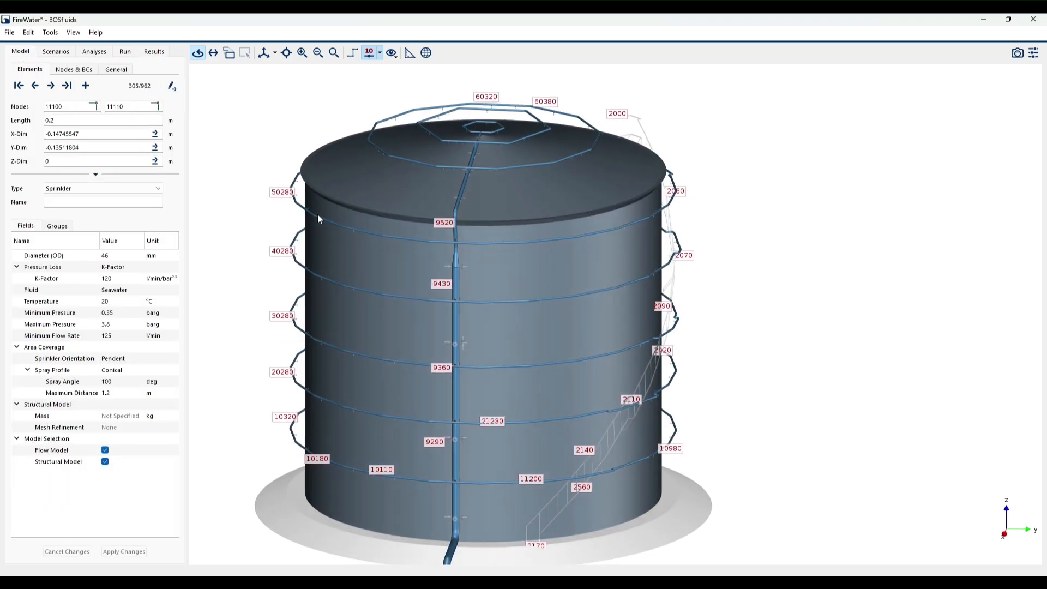
scroll(263, 161, "up", 5)
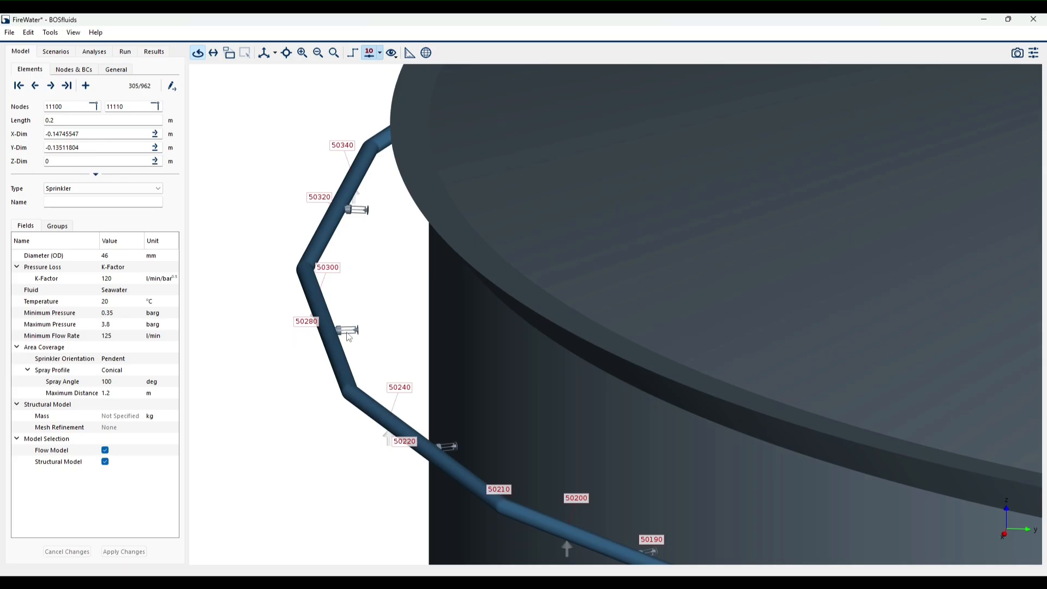
left_click(356, 335)
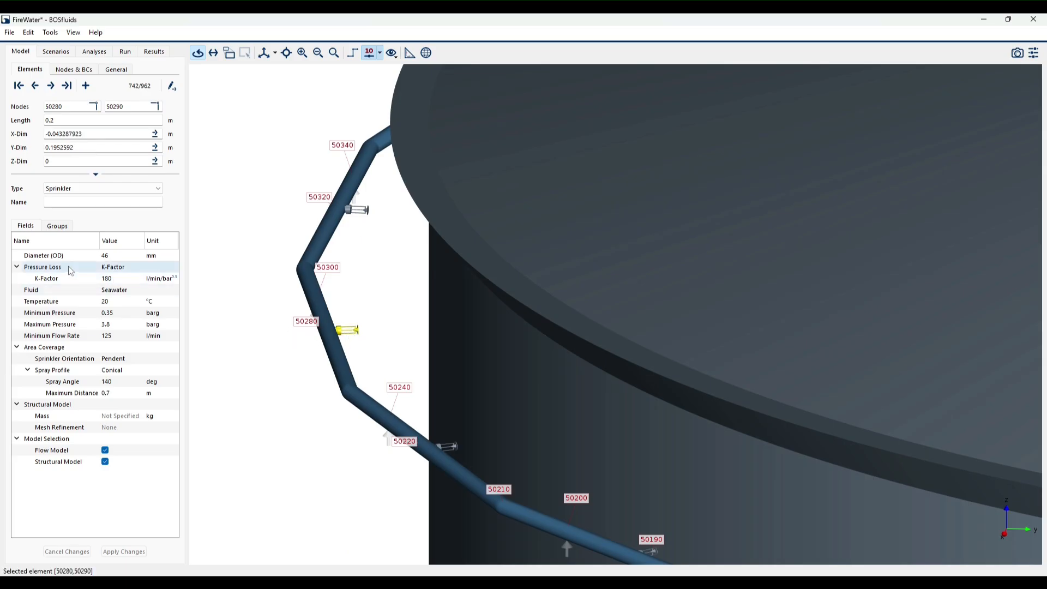
- Check the K-Factor of the sprinkler between nodes 10280 and 10290 on the lowest wall ring for comparison
scroll(434, 226, "down", 6)
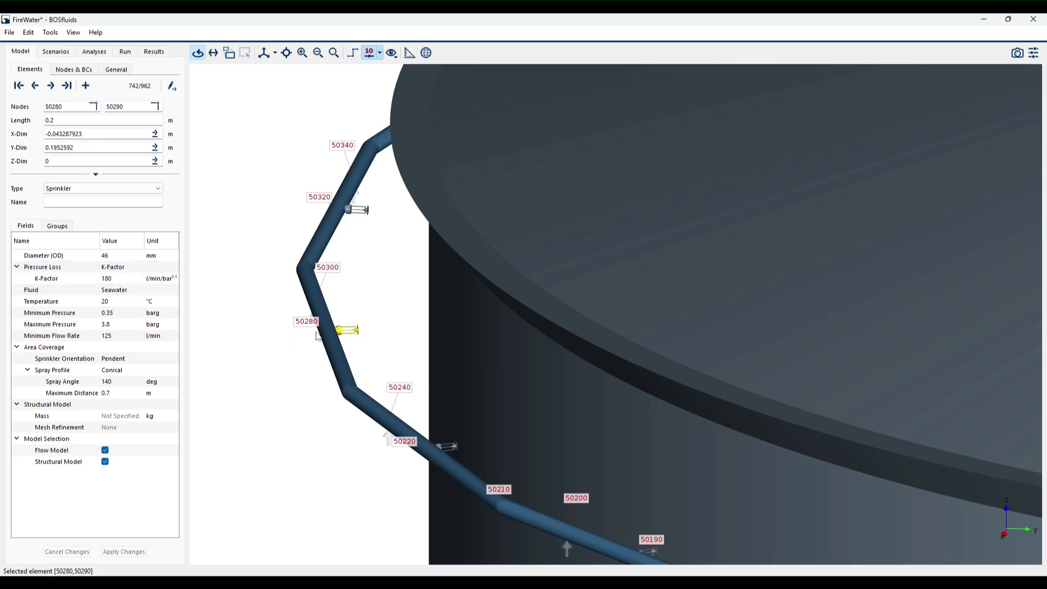
scroll(528, 228, "up", 5)
scroll(529, 234, "up", 5)
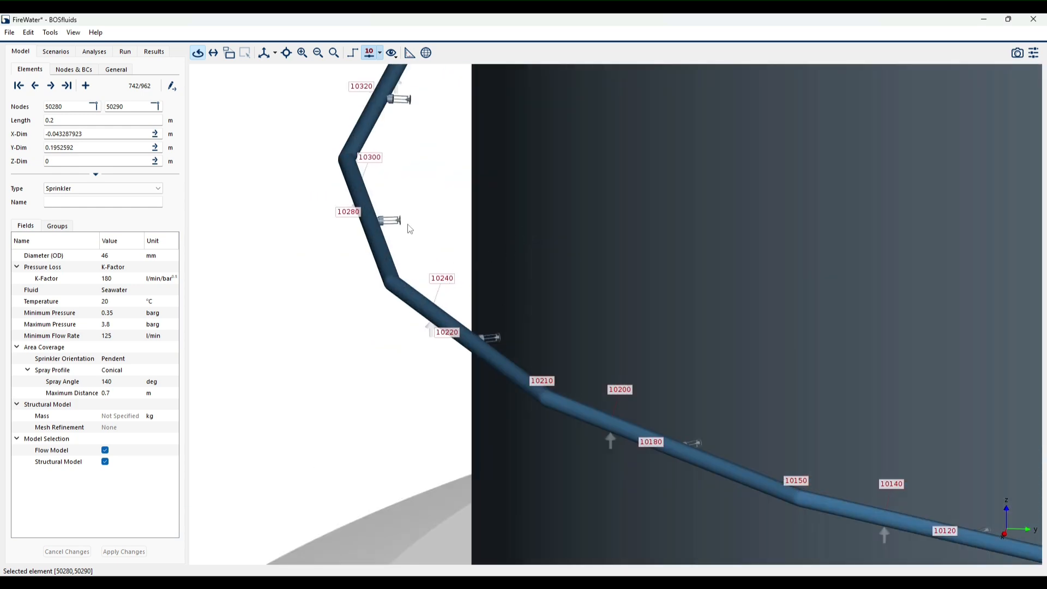
left_click(391, 220)
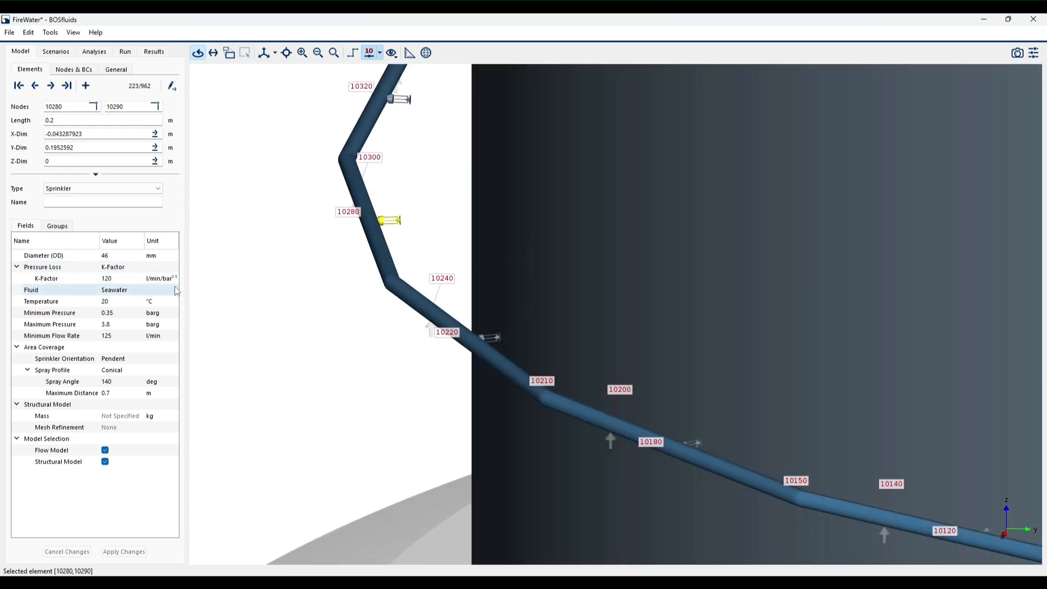
scroll(431, 349, "down", 3)
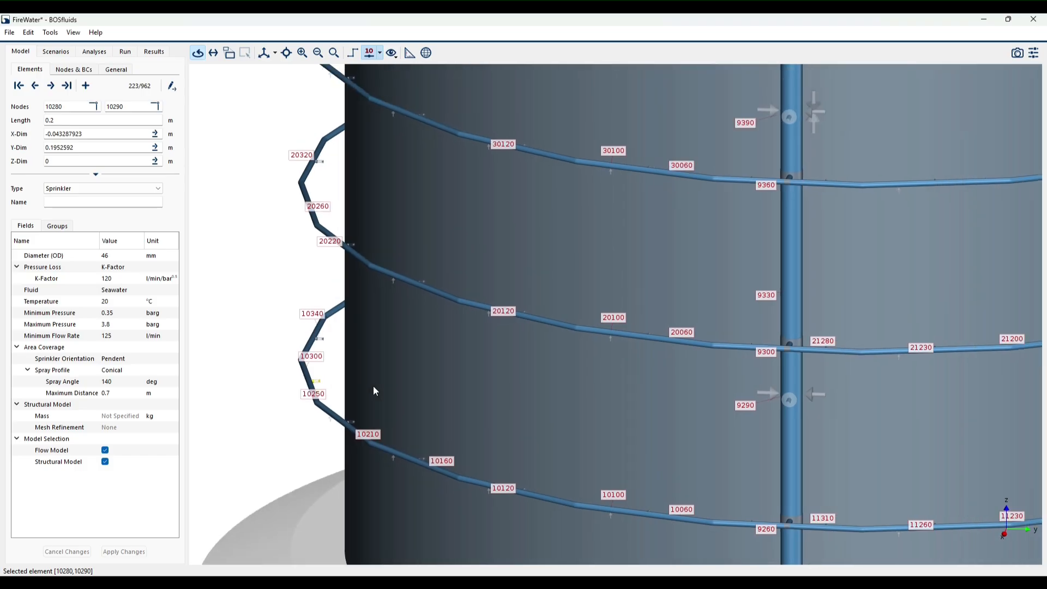
scroll(374, 389, "down", 4)
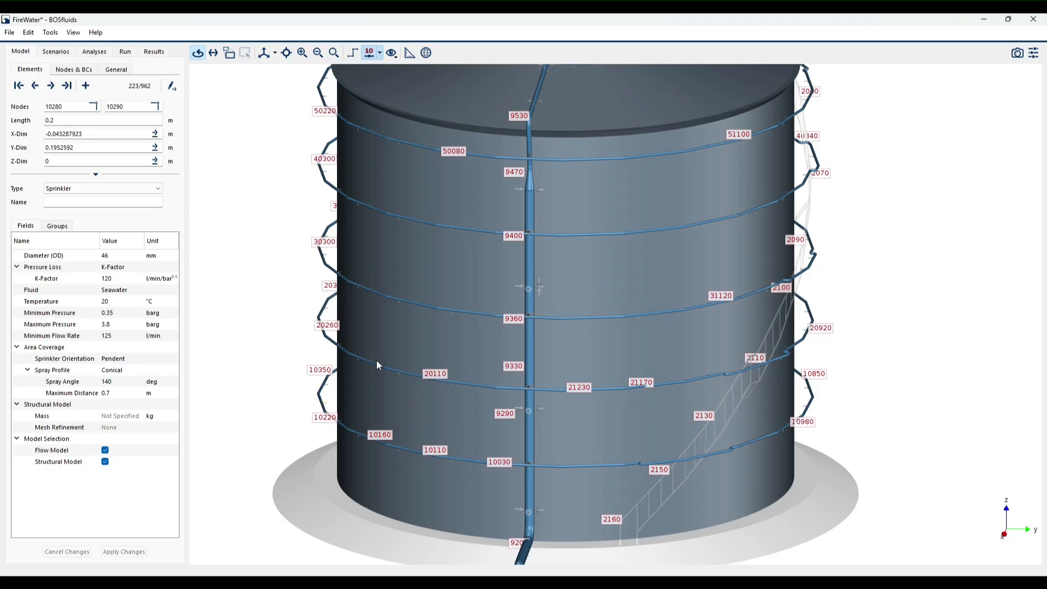
- Show the Transient results of the Flood - Flood and Drain case and view the whole tank with its supply line
left_click(154, 51)
left_click(57, 72)
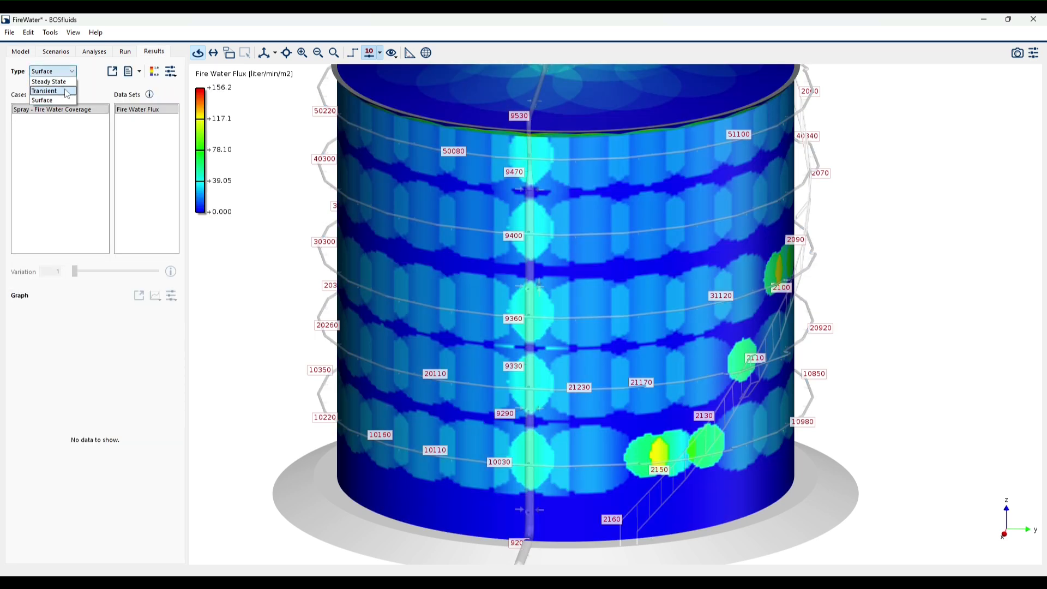
left_click(52, 94)
scroll(431, 191, "down", 3)
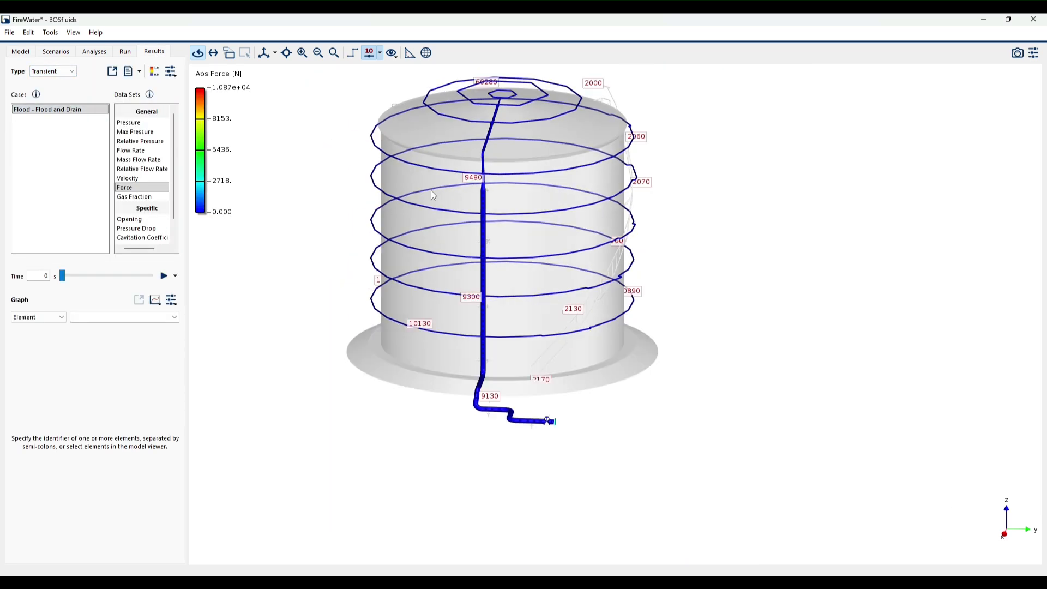
left_click_drag(431, 191, 478, 265)
left_click_drag(517, 299, 687, 322)
left_click_drag(543, 283, 606, 319)
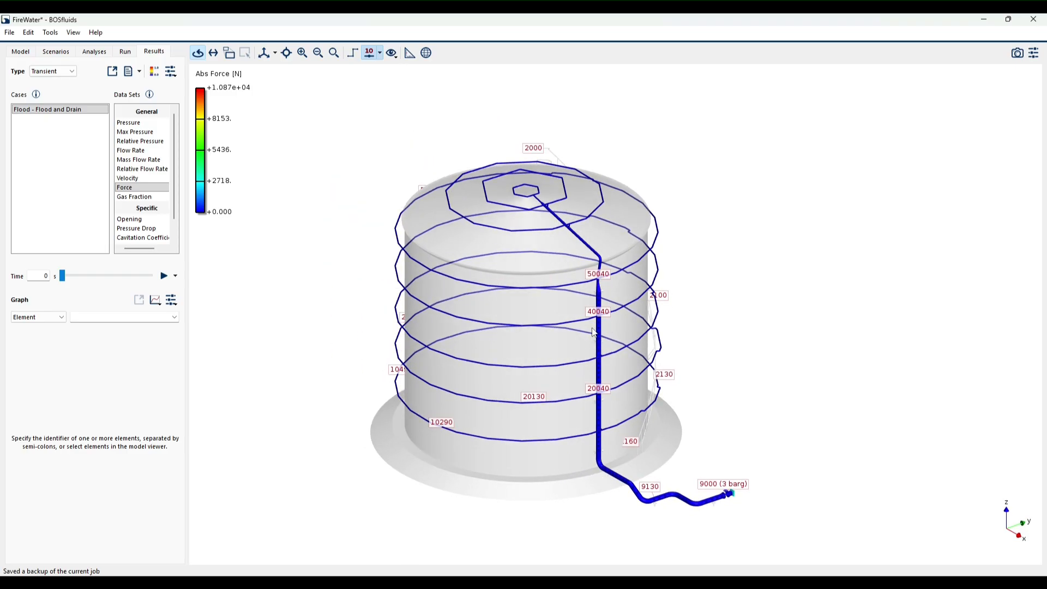
scroll(541, 335, "up", 2)
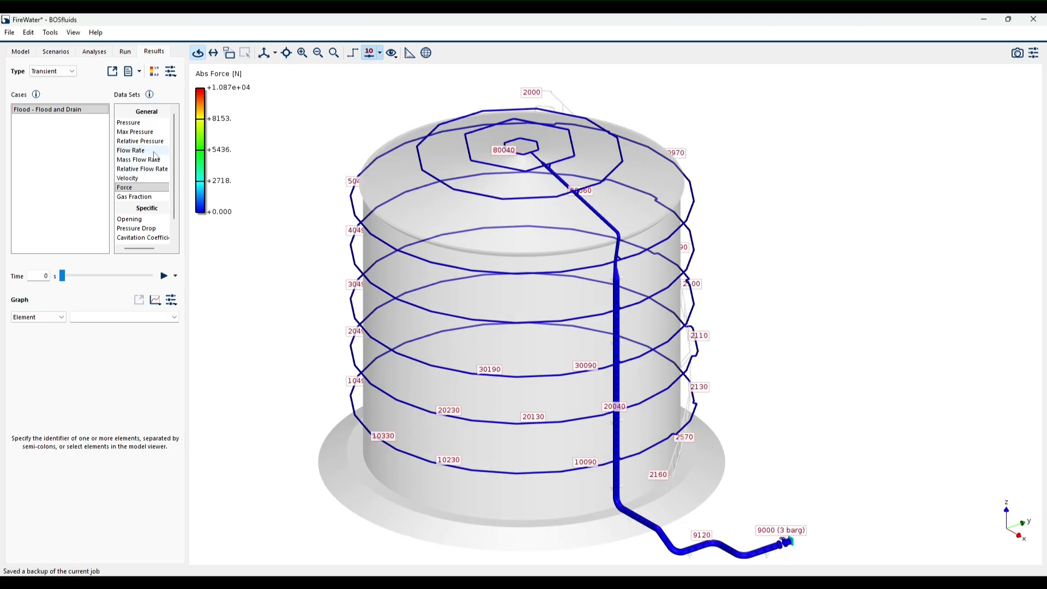
- Display the Opening data set, plot it for the inlet valve [9010,9020], and examine the graph at 16 s
left_click(142, 220)
scroll(654, 293, "up", 2)
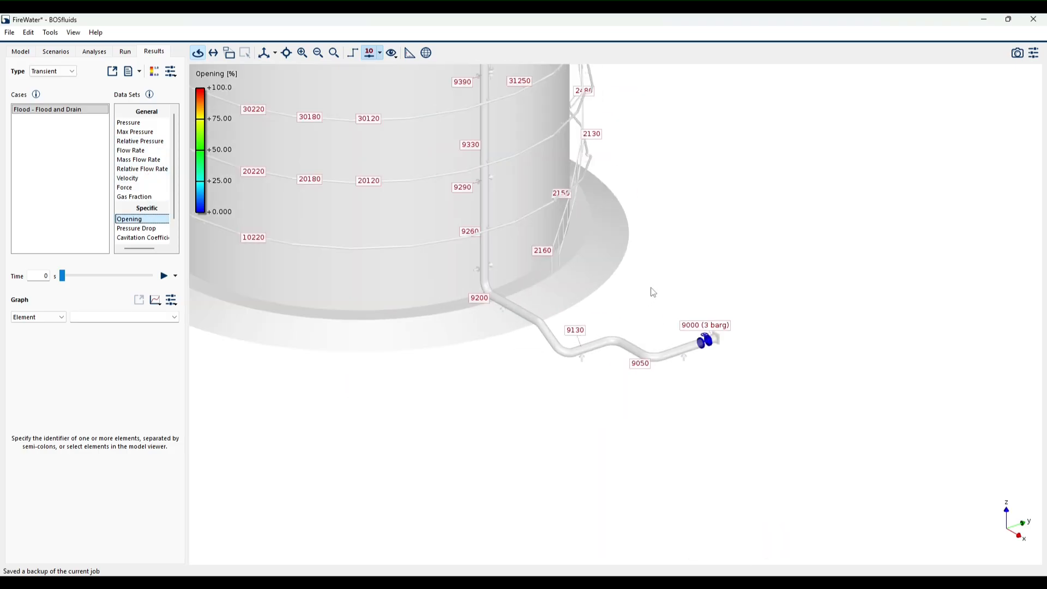
scroll(653, 293, "up", 3)
left_click(709, 337)
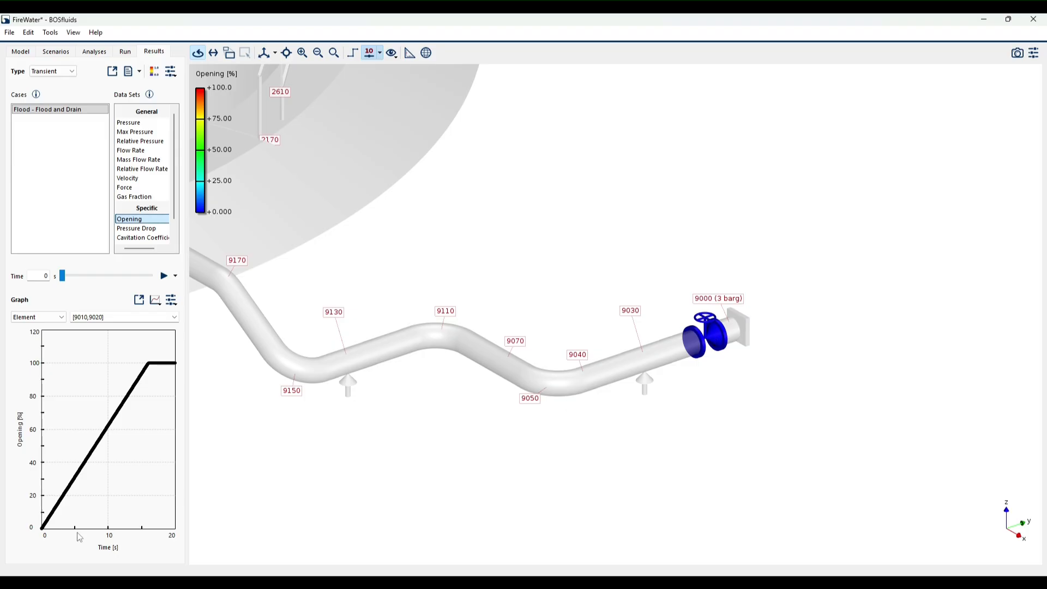
left_click(148, 367)
left_click(151, 367)
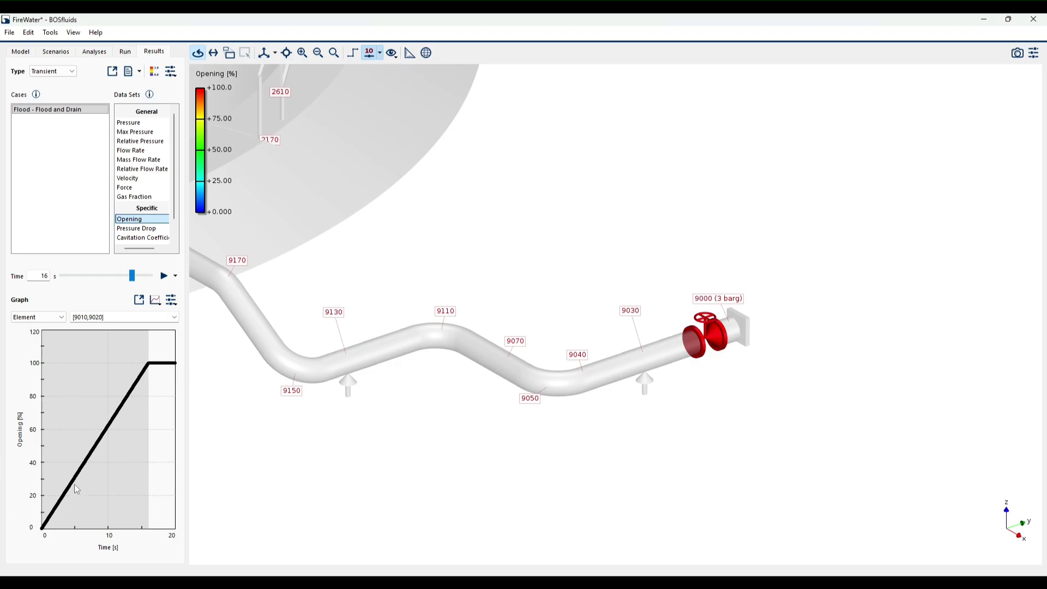
mouse_move(43, 539)
mouse_move(153, 375)
- Plot the pressure of elements [9030,9040] and [9010,9020] together with the valve opening, and the pressure of riser element [9280,9290]
left_click(131, 122)
left_click(654, 371)
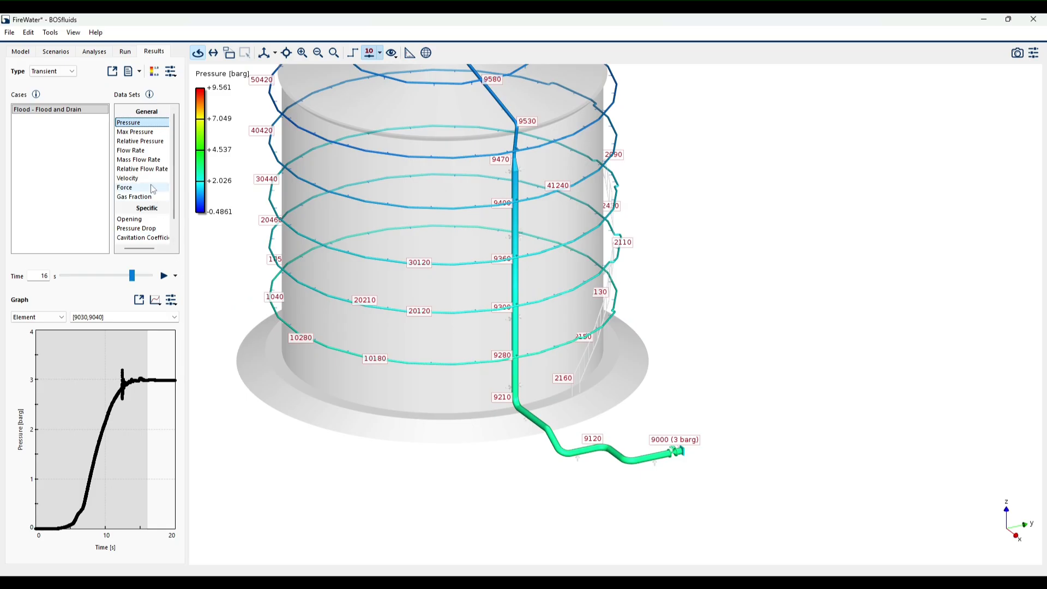
left_click(150, 219)
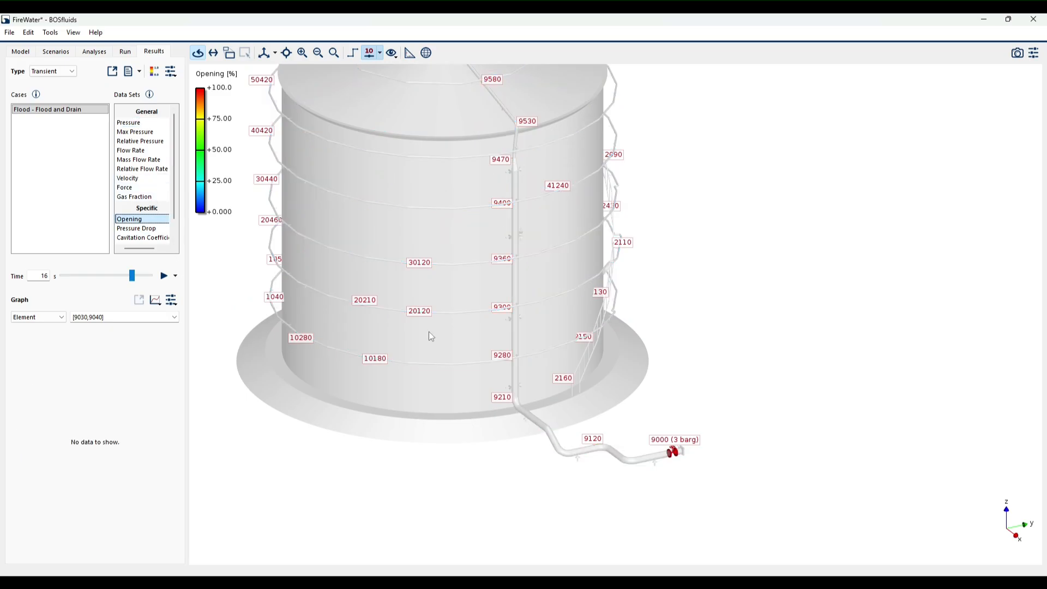
left_click(674, 453)
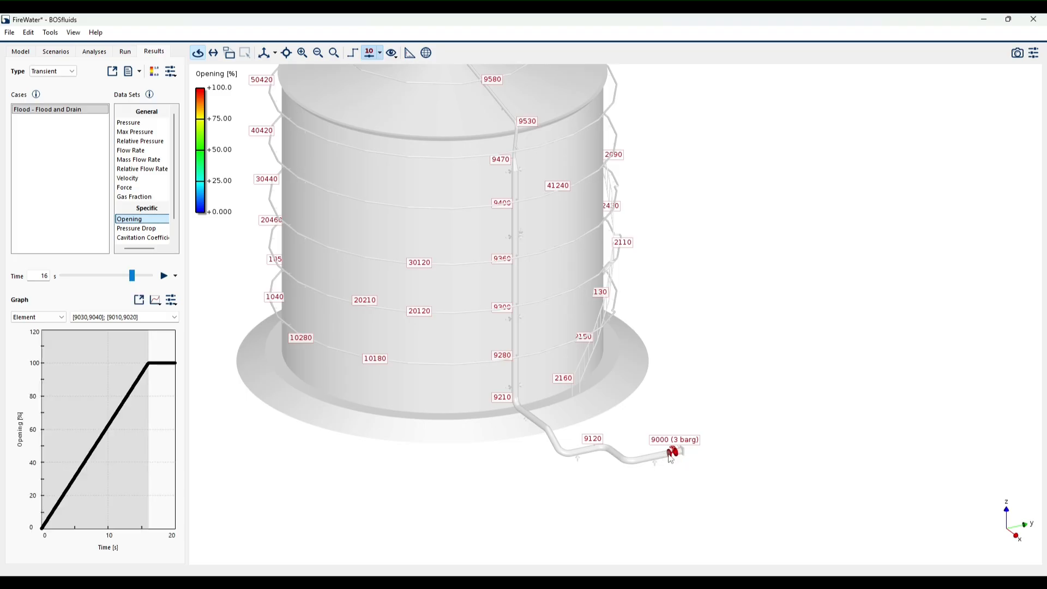
left_click(129, 123, "ctrl")
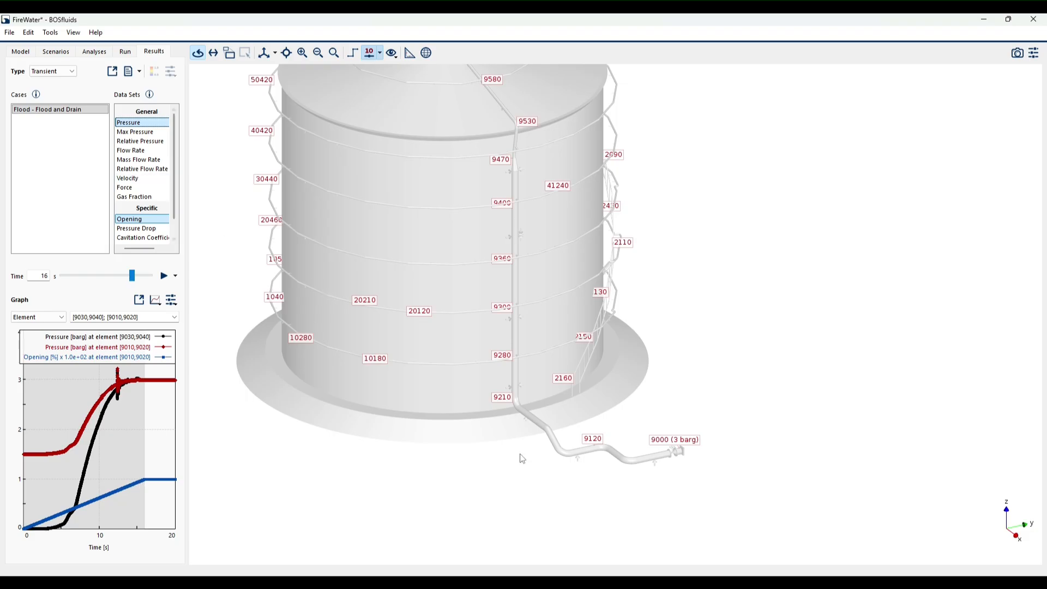
left_click(513, 333)
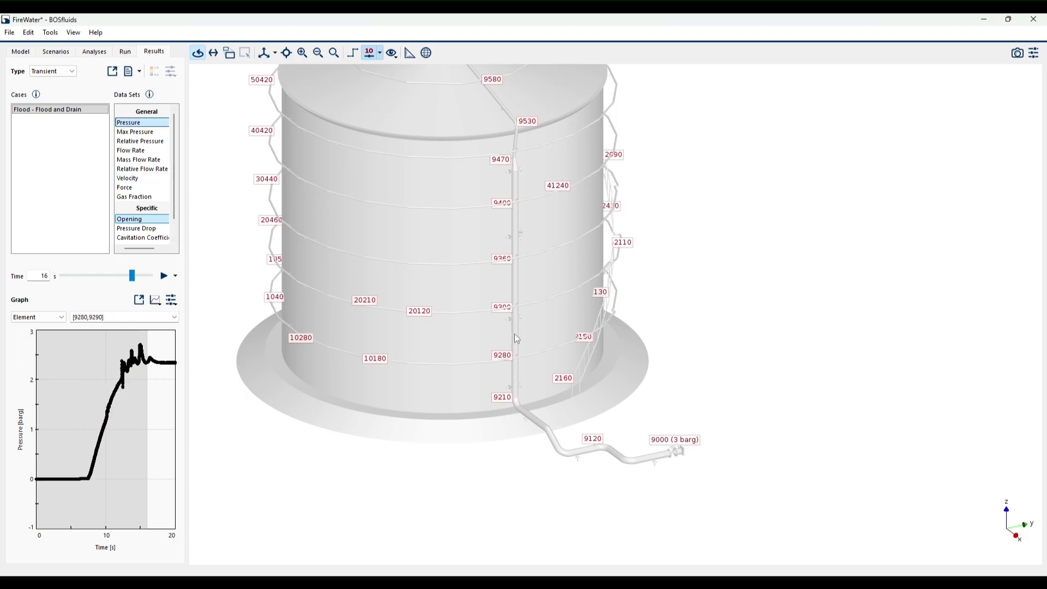
- Display the gas fraction over the whole tank and play the flooding animation from 0 s, pausing it at 15.13 s
left_click_drag(526, 445, 529, 504)
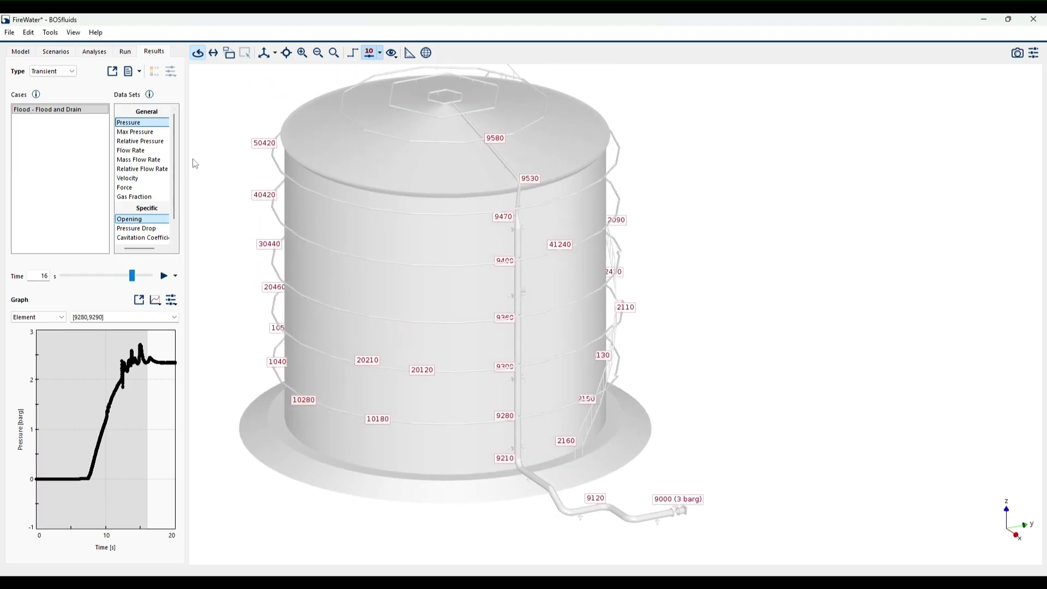
left_click(153, 197)
left_click_drag(551, 355, 604, 373)
left_click_drag(132, 276, 61, 276)
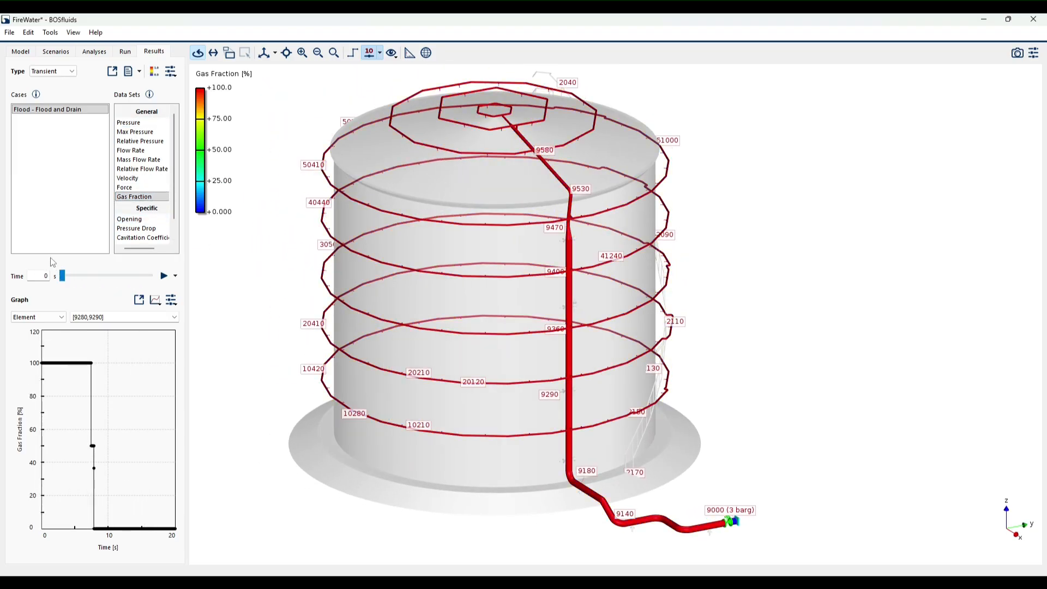
left_click(162, 280)
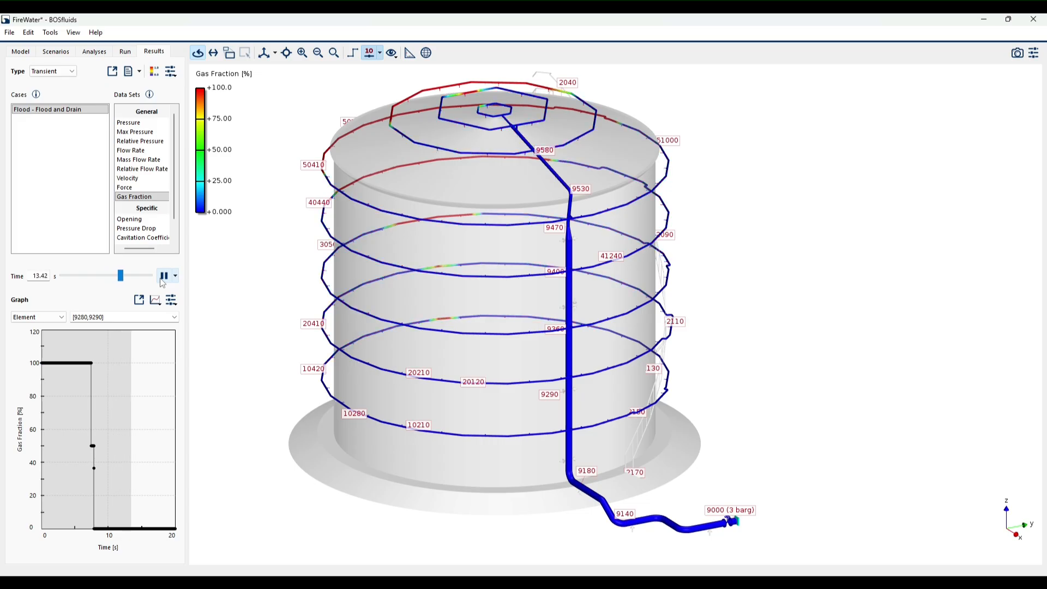
left_click(164, 276)
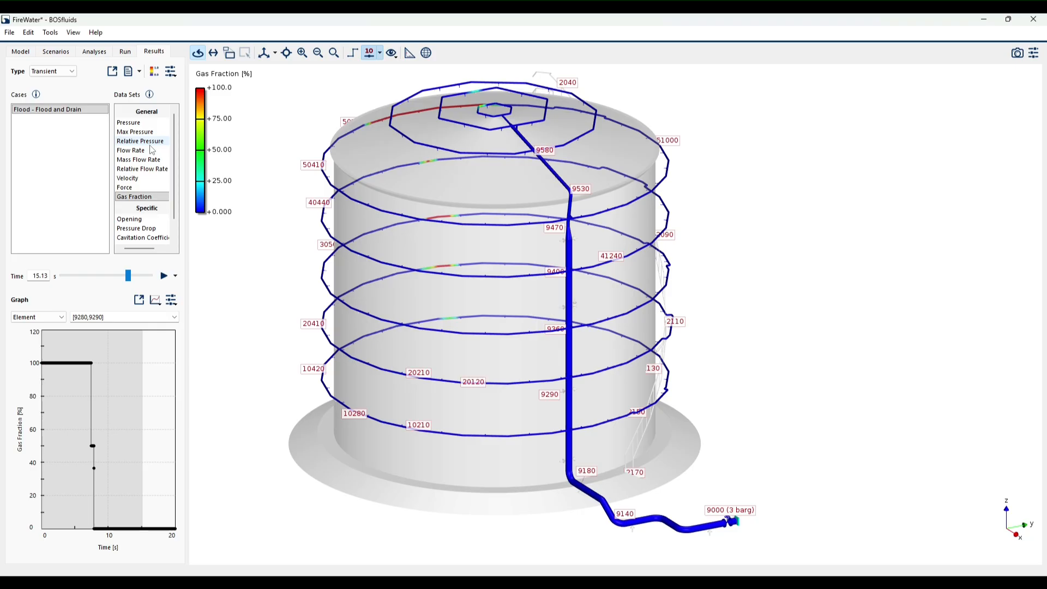
- Display the Force data set, show it as a Min-Max Plot, and locate the element with the highest maximum force
left_click(139, 187)
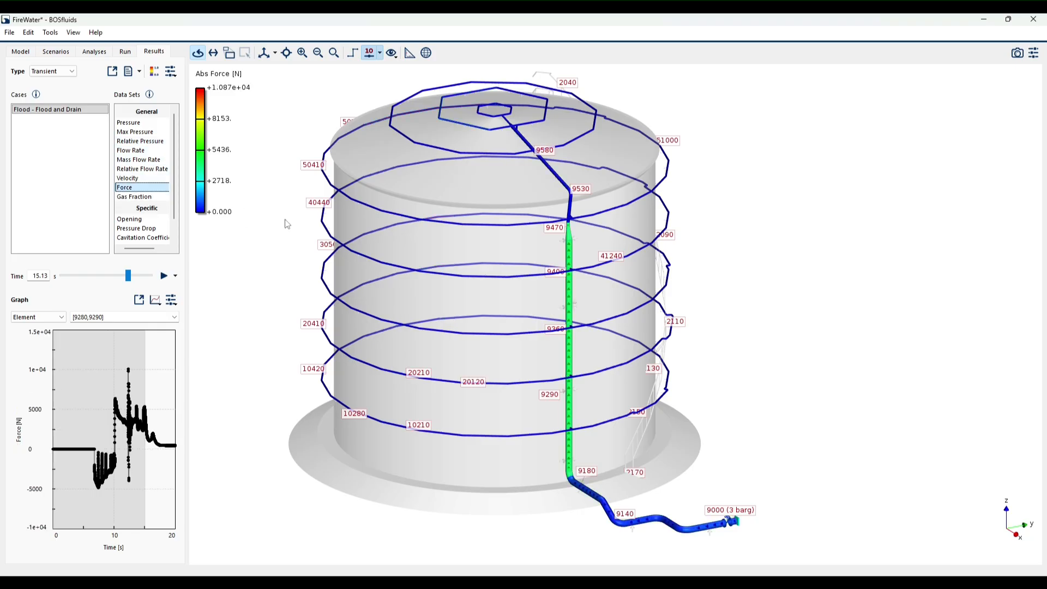
left_click(172, 302)
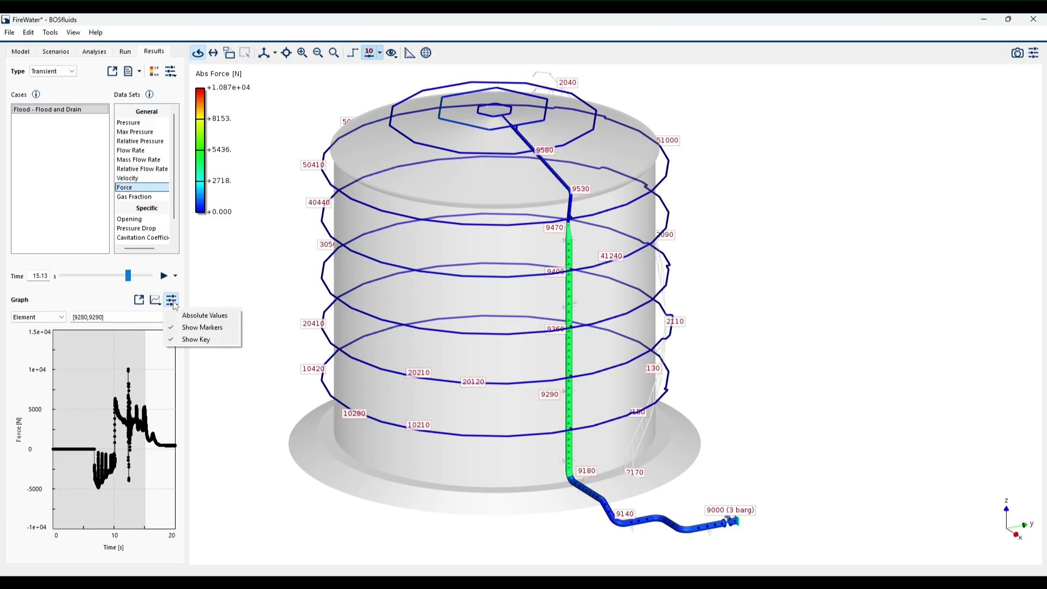
left_click(156, 300)
left_click(166, 323)
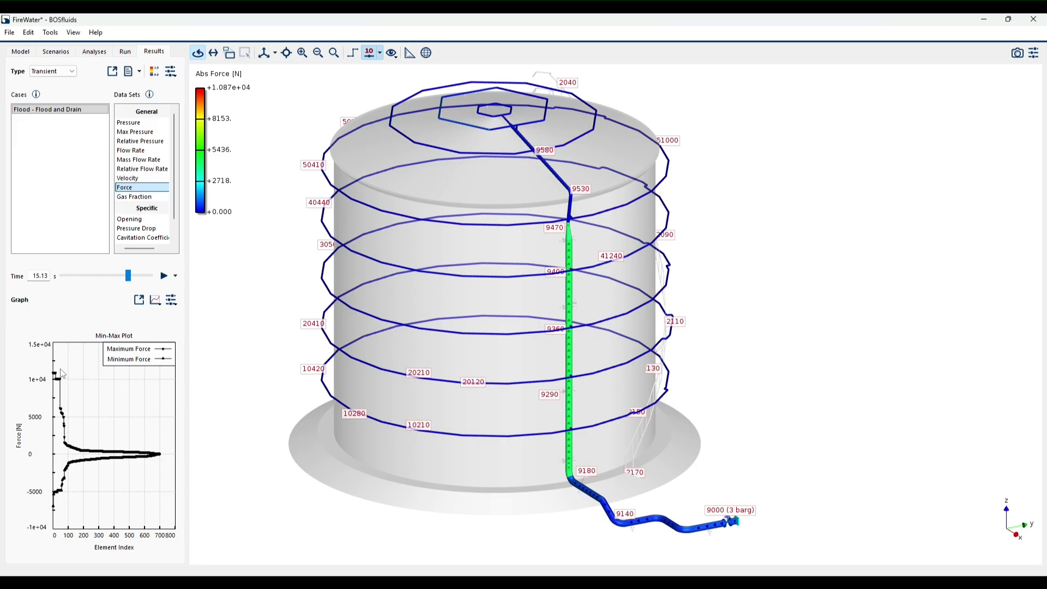
left_click(56, 376)
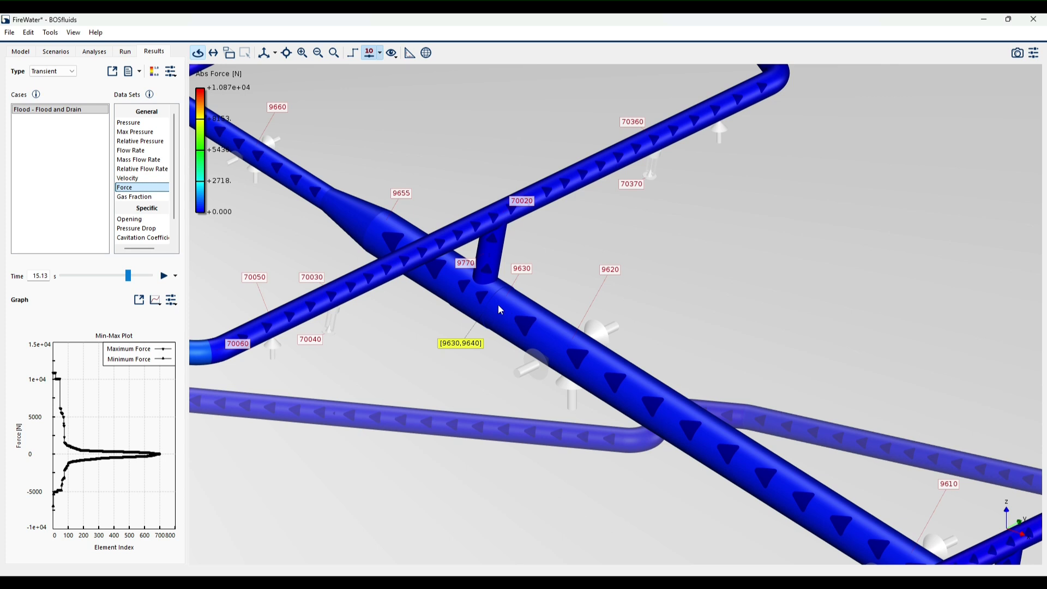
- Show the force as a Time History Plot for roof pipe element [9620,9630] and set the result time to the peak at 12.3 s
left_click(156, 300)
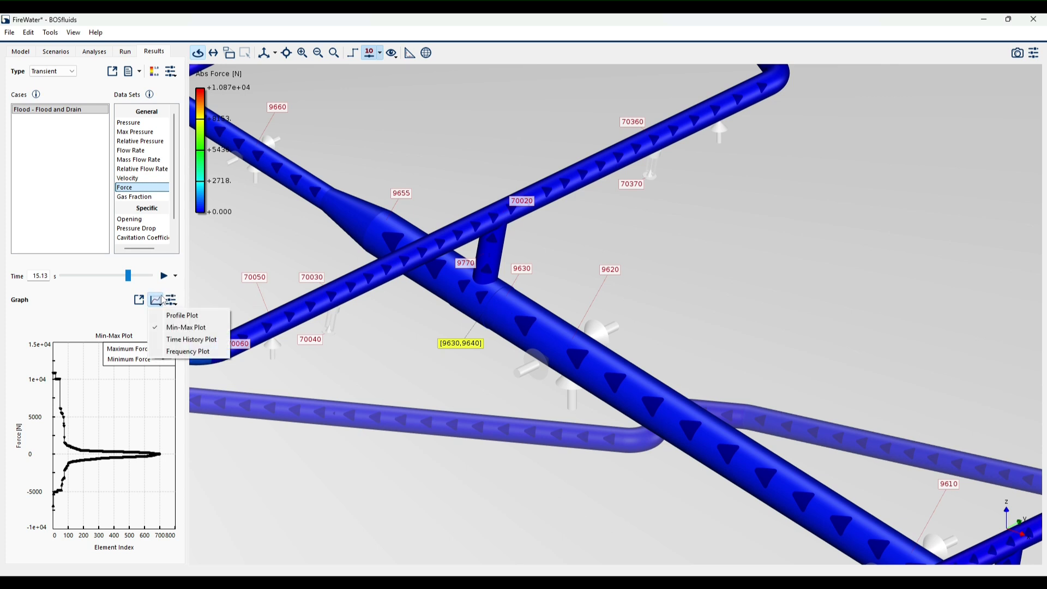
left_click(170, 338)
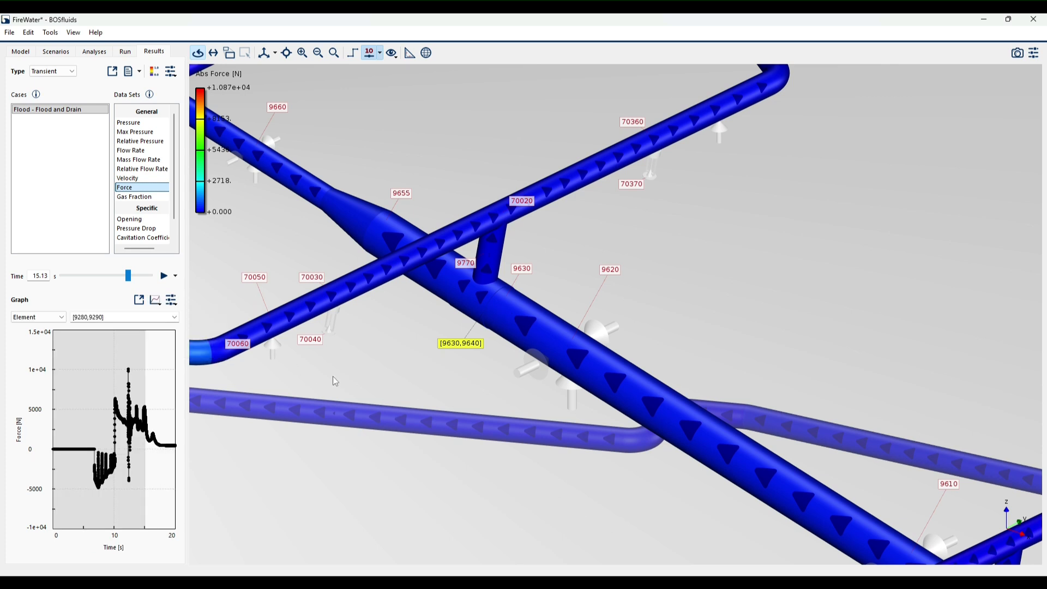
left_click(499, 316)
scroll(498, 317, "down", 5)
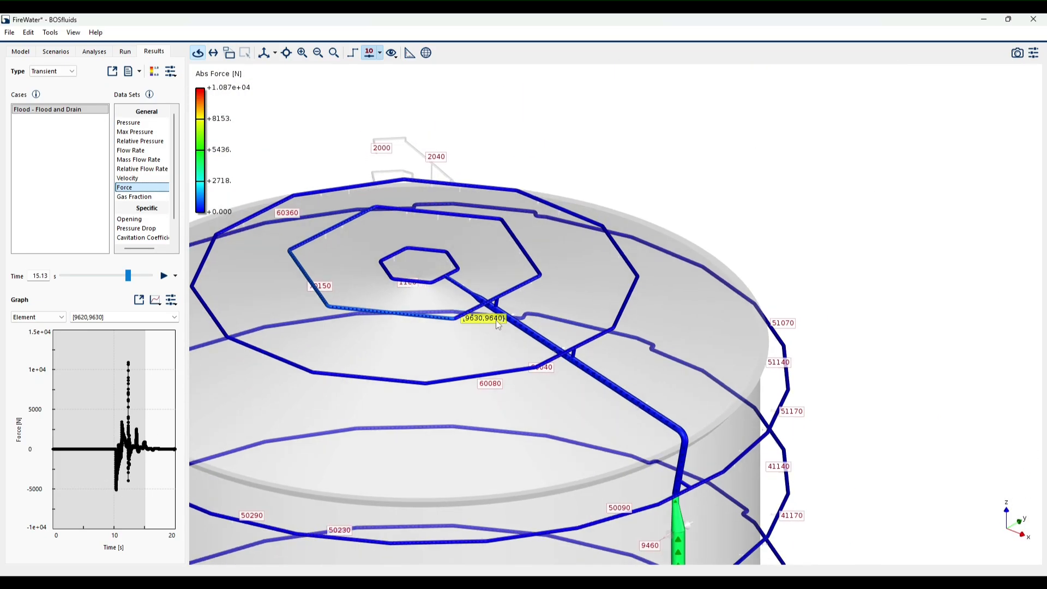
left_click_drag(497, 320, 489, 324)
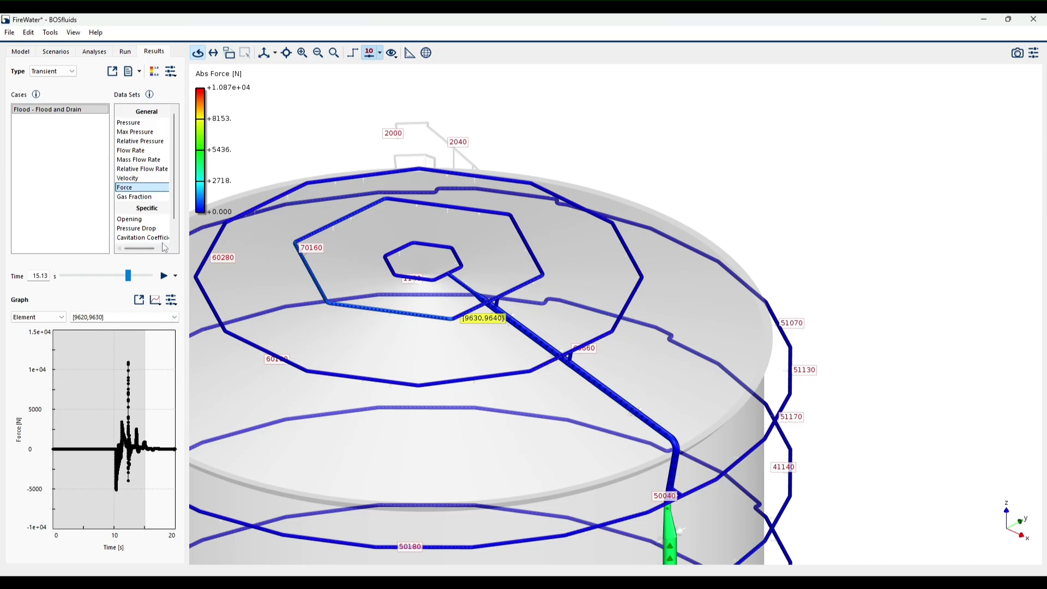
left_click(130, 364)
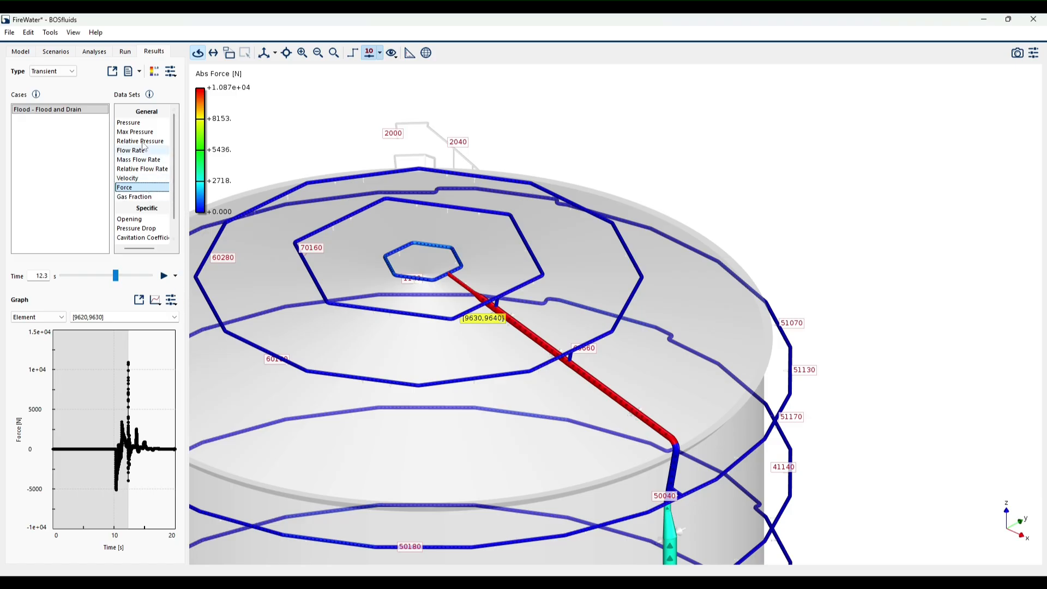
- Plot pressure together with force for element [9620,9630] and enlarge the range from 11 to 14 s in a separate plot window
left_click(135, 123, "ctrl")
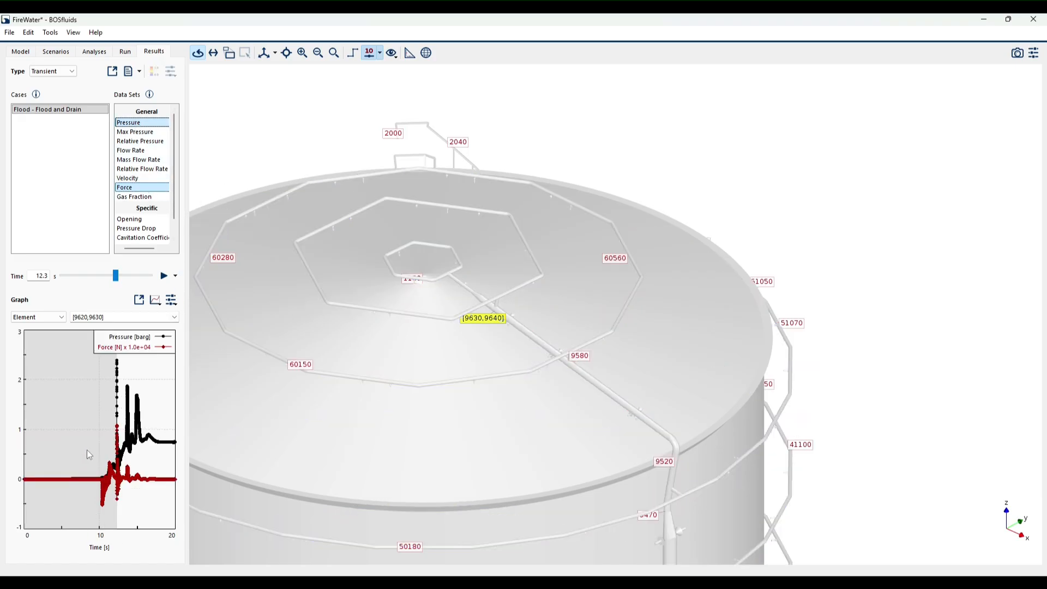
left_click(139, 299)
left_click_drag(503, 211, 668, 510)
left_click_drag(522, 381, 563, 498)
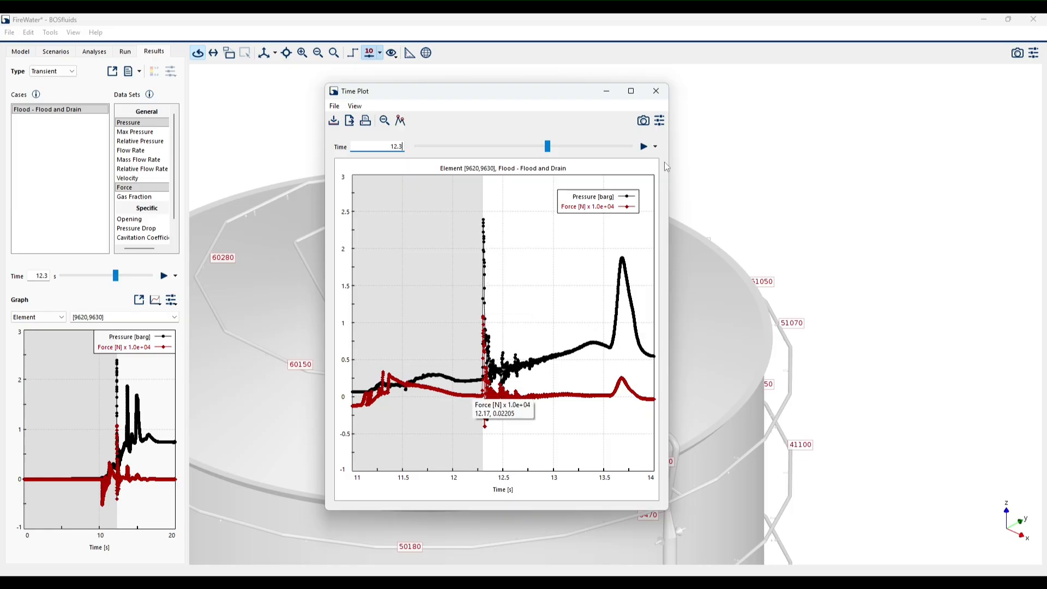
left_click(654, 91)
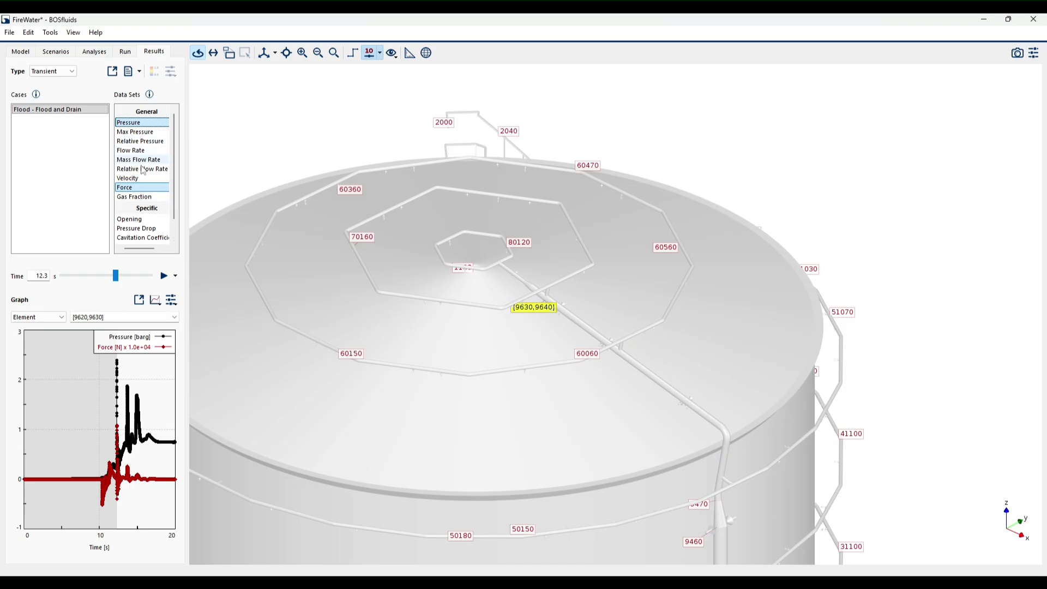
- Add the gas fraction to the pressure and force plot and set the result time to 10.81 s
left_click(138, 198, "ctrl")
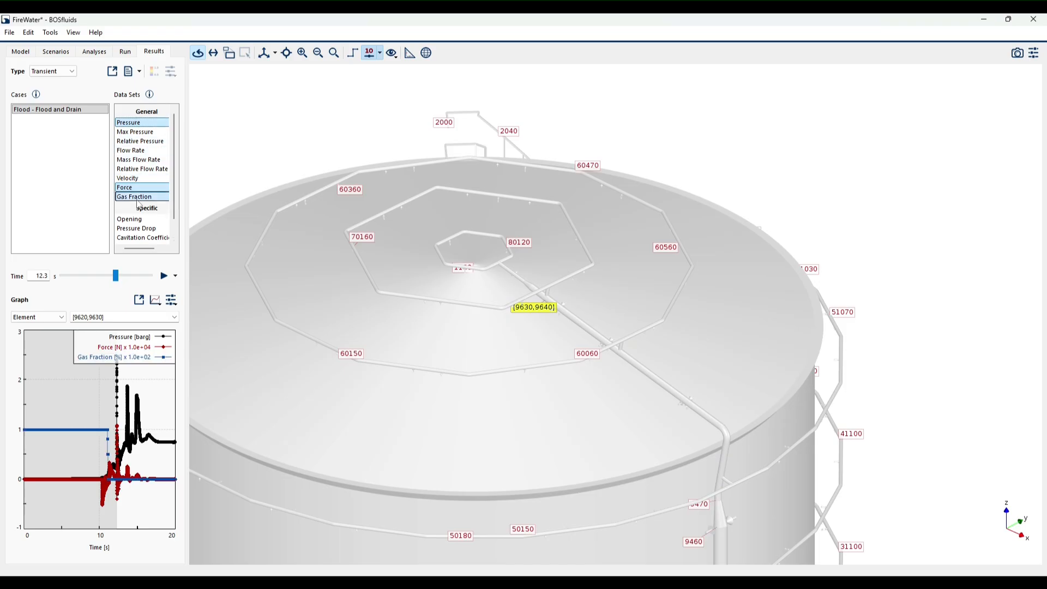
left_click(107, 435)
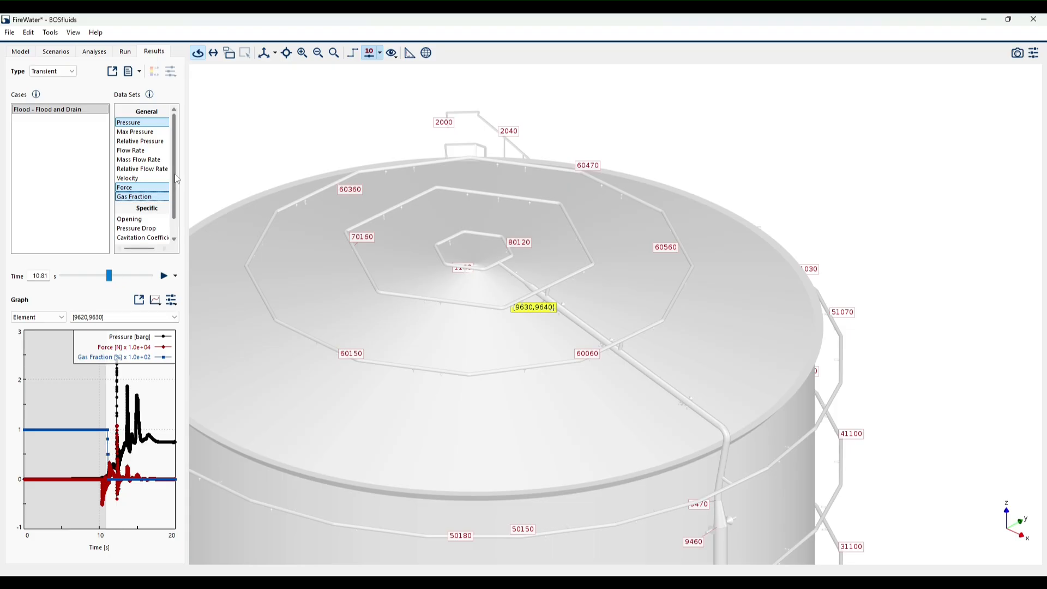
- Display only the gas fraction and play the flooding animation from 10.81 s in stages, pausing at 11.62, 12.21 and 12.8 s
left_click(149, 198)
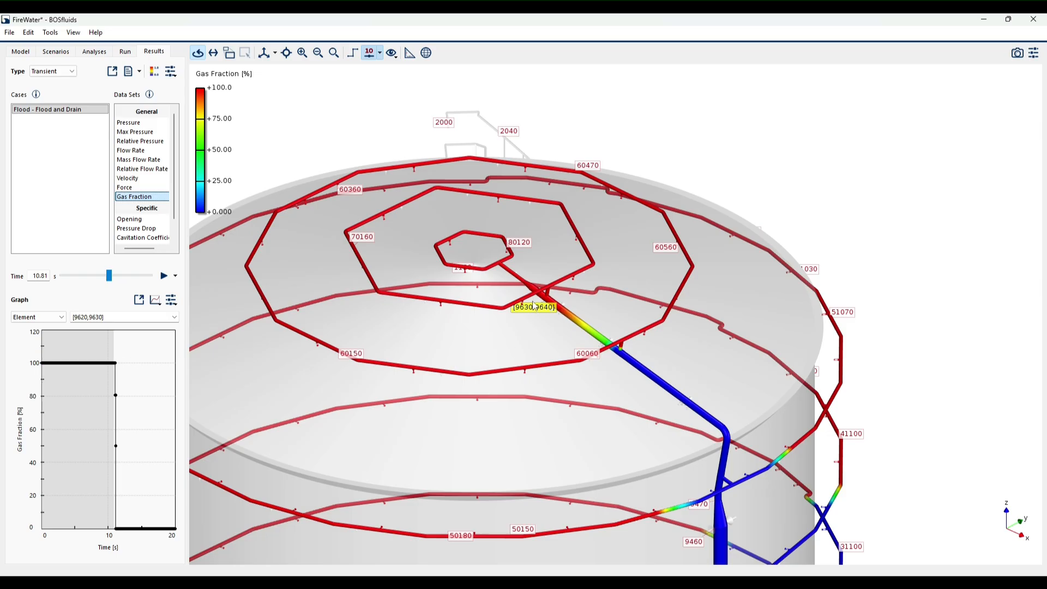
left_click(164, 278)
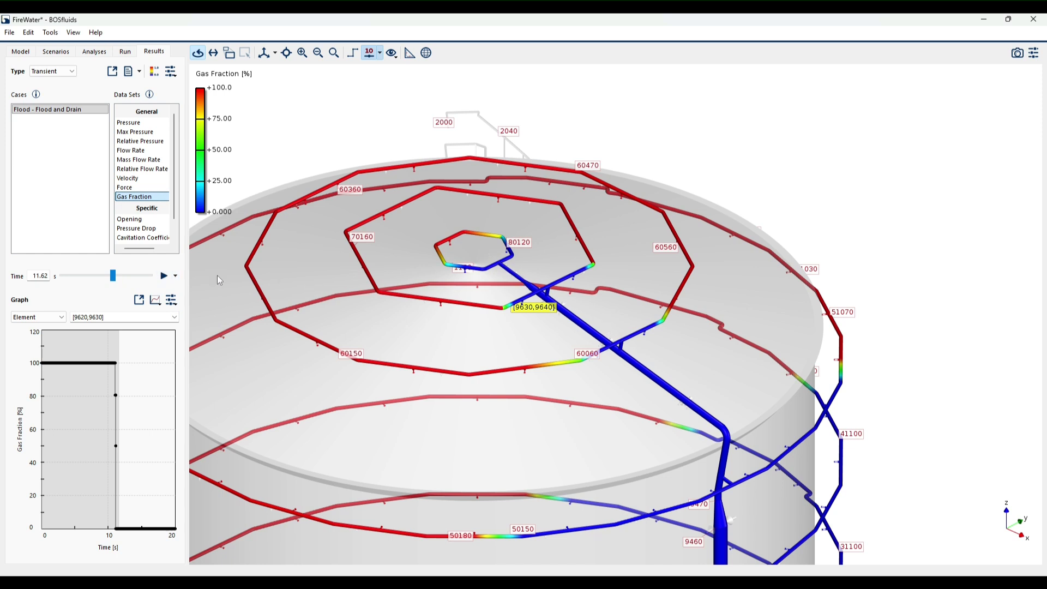
left_click(162, 278)
left_click(162, 277)
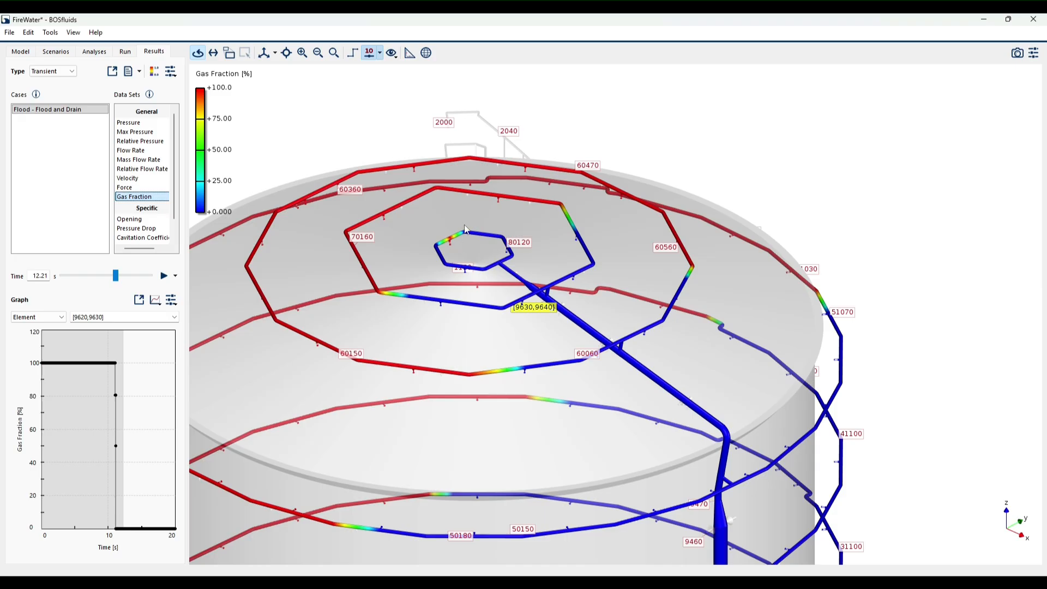
left_click(172, 277)
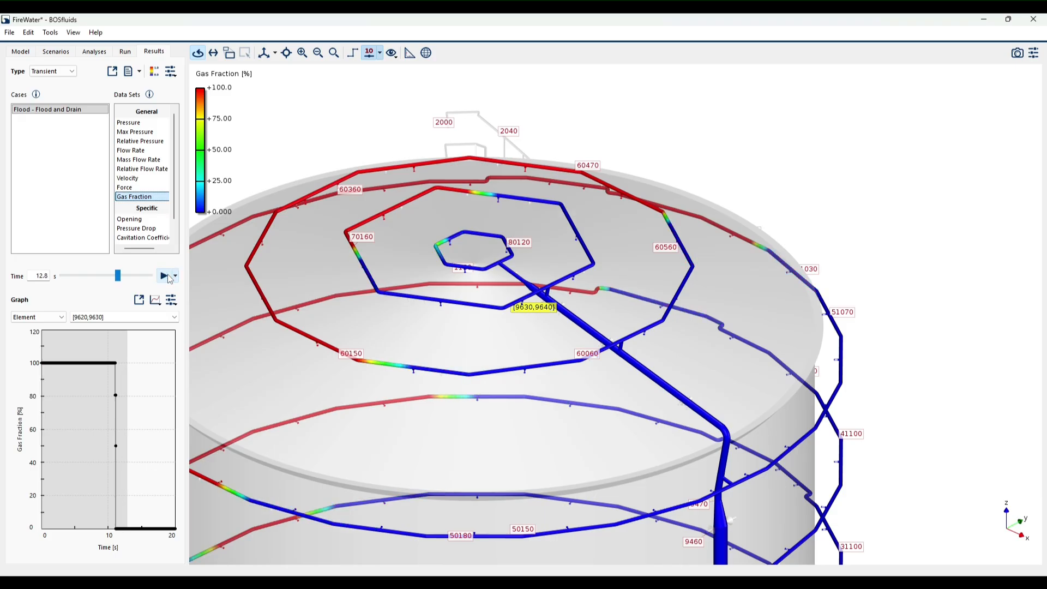
left_click(164, 276)
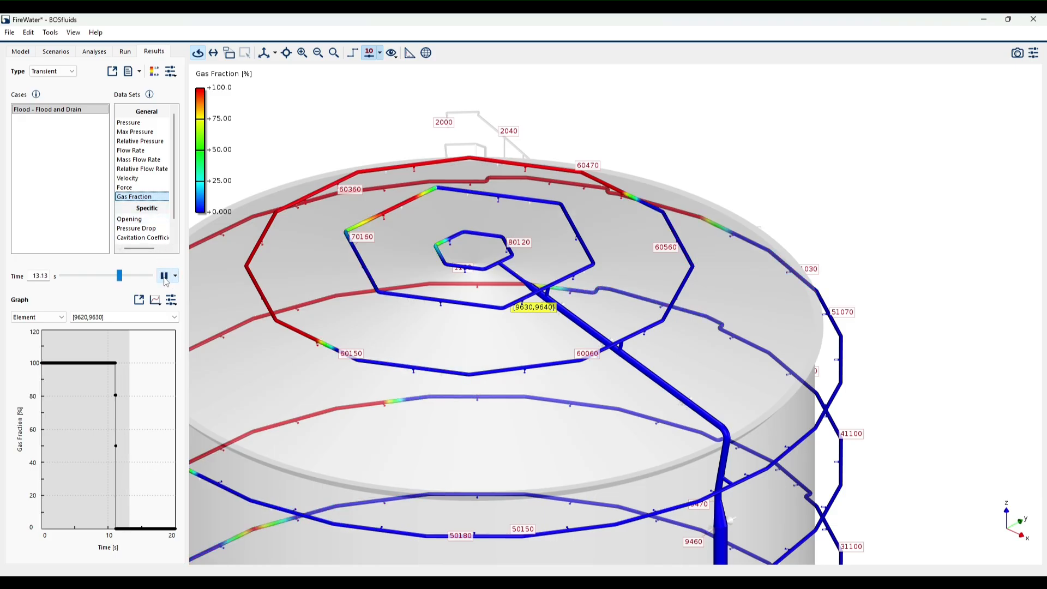
- Plot the pressure and the gas fraction of elements [9620,9630] and [9657,9660] for comparison
left_click(134, 124)
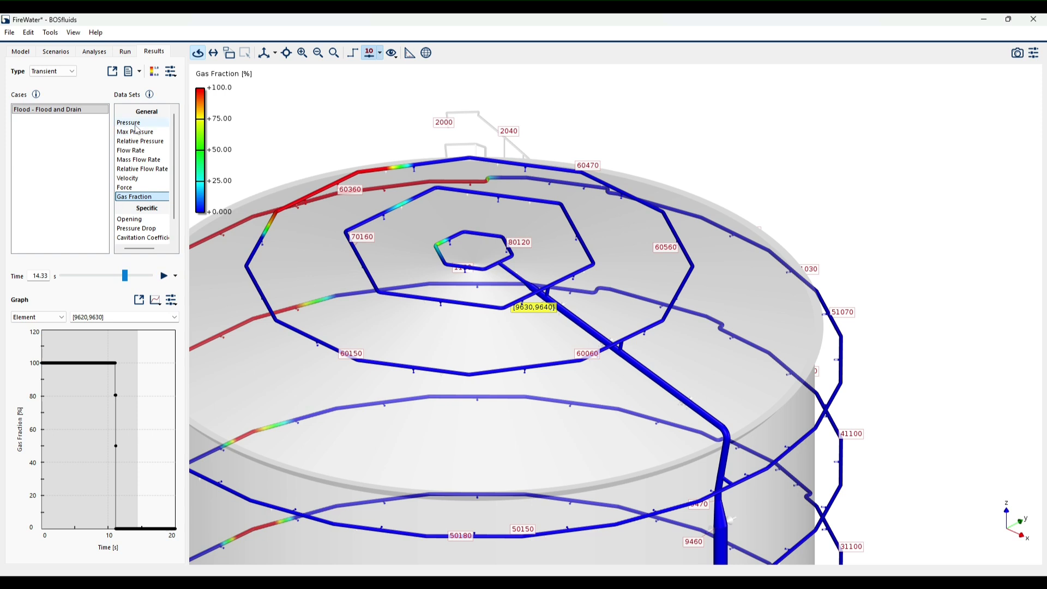
left_click(522, 282, "ctrl")
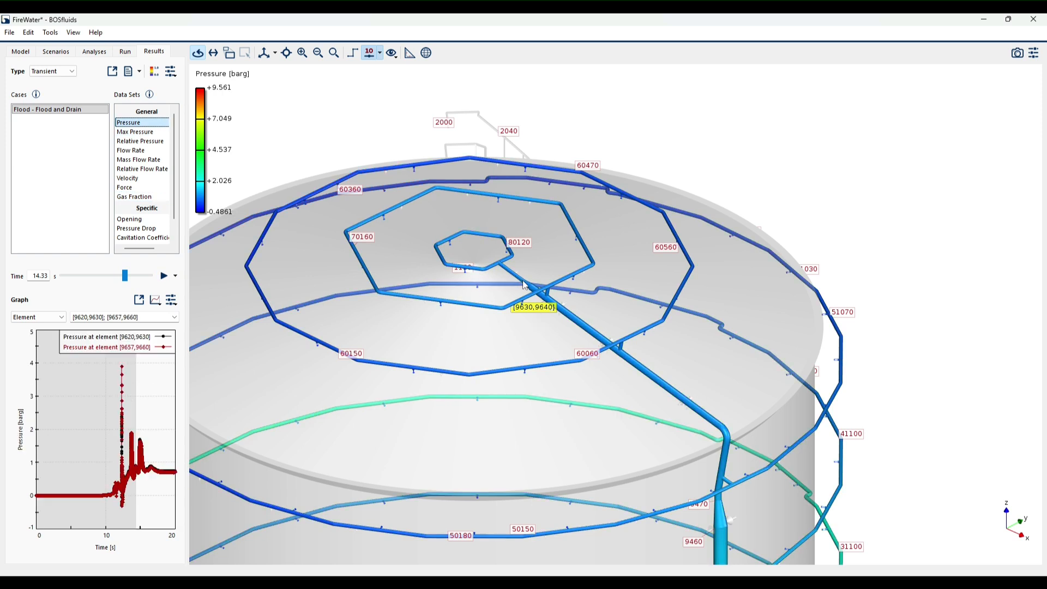
left_click(134, 197)
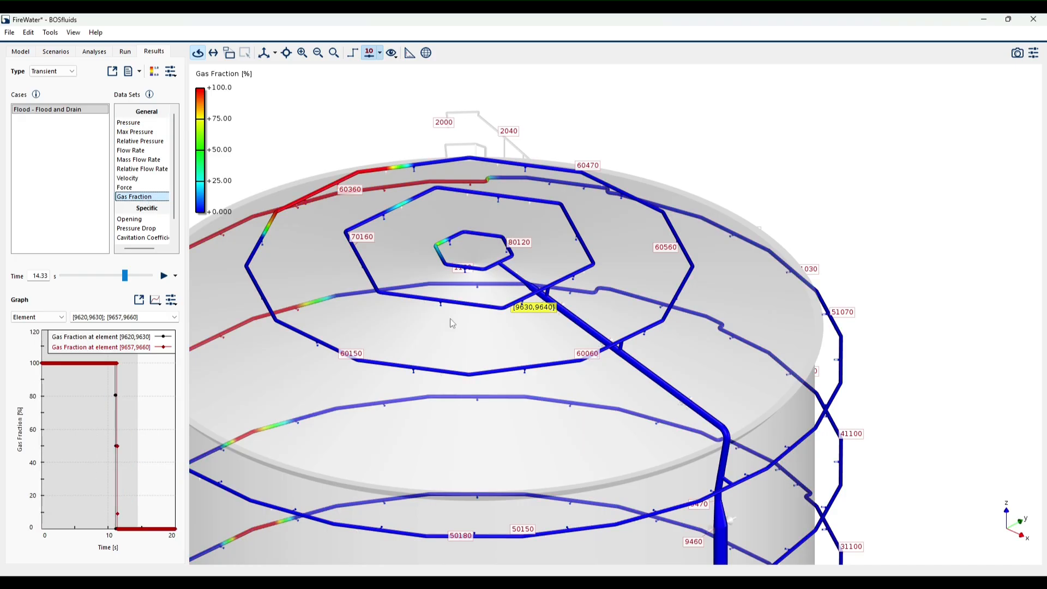
- Limit the gas fraction plot to element [9620,9630] and set the result time back to 12.12 s
left_click(534, 291)
left_click(548, 300)
left_click_drag(126, 275, 117, 271)
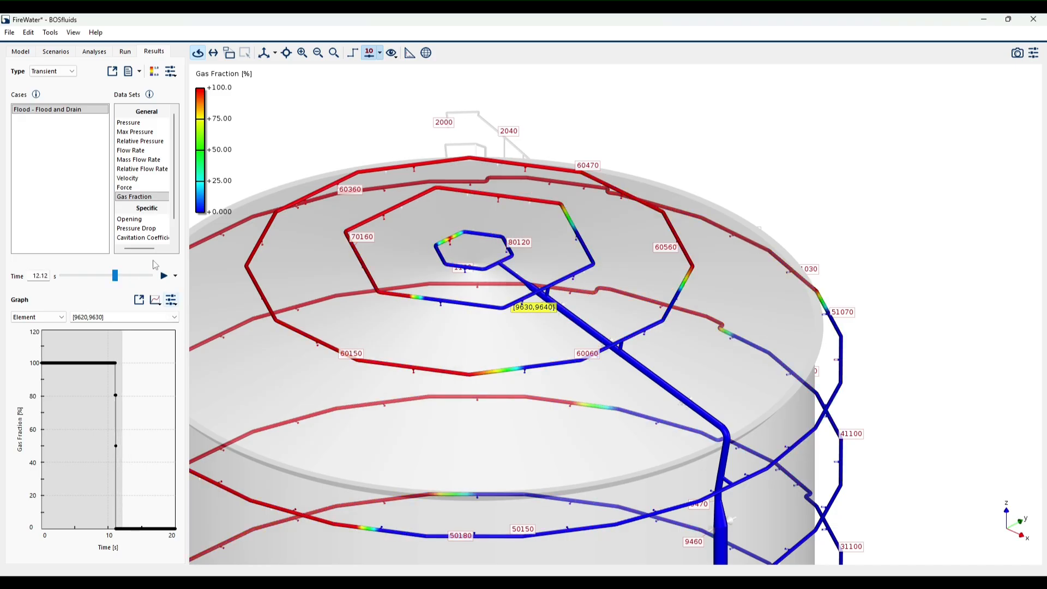
- Display the pressure over the whole tank and inspect the pressure history of element [9620,9630] in a separate plot window
left_click(140, 124)
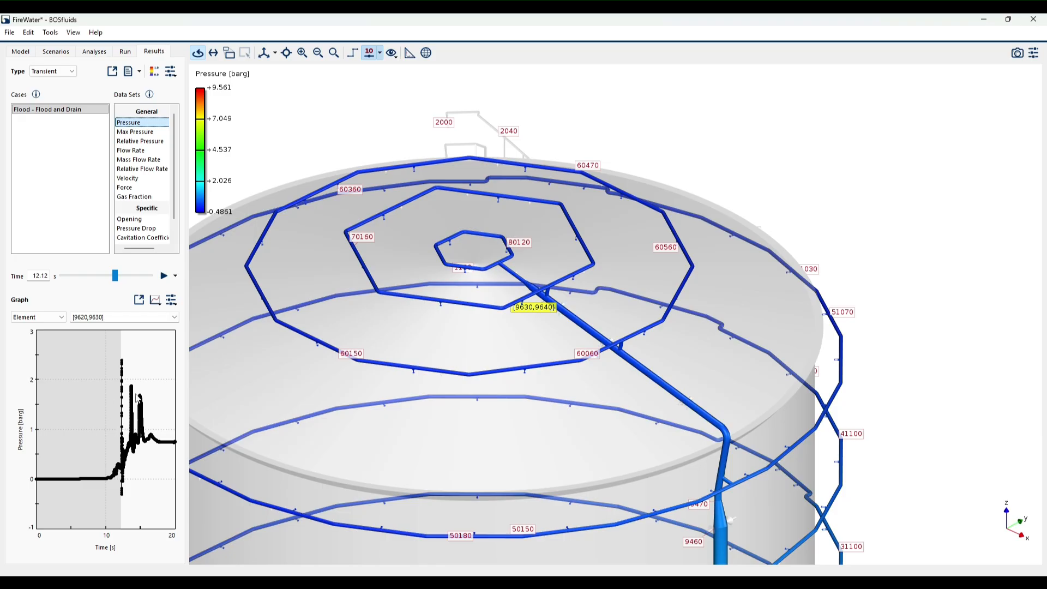
left_click(139, 300)
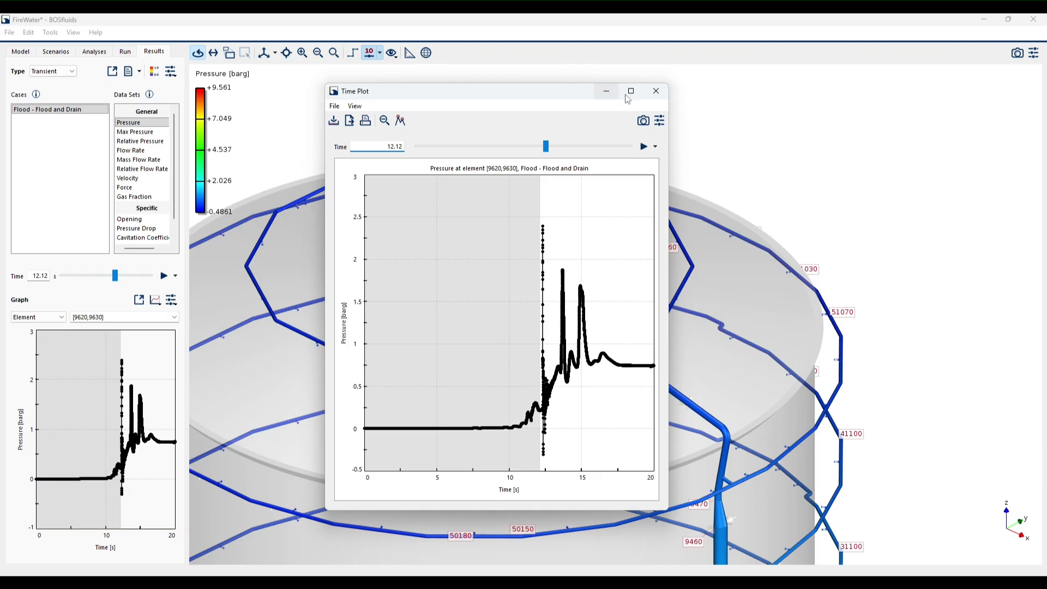
left_click(652, 94)
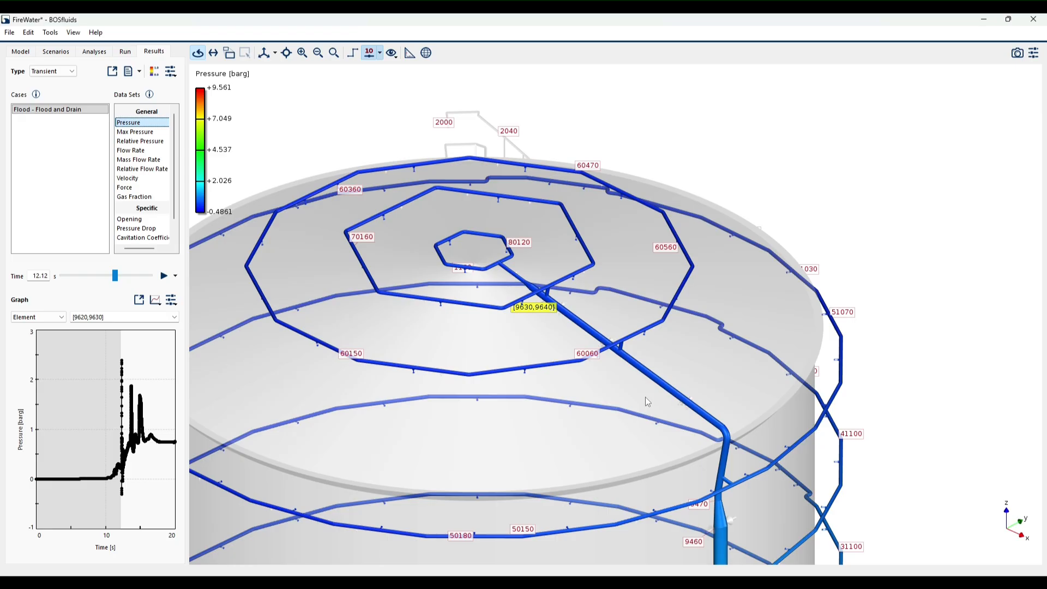
scroll(588, 335, "down", 5)
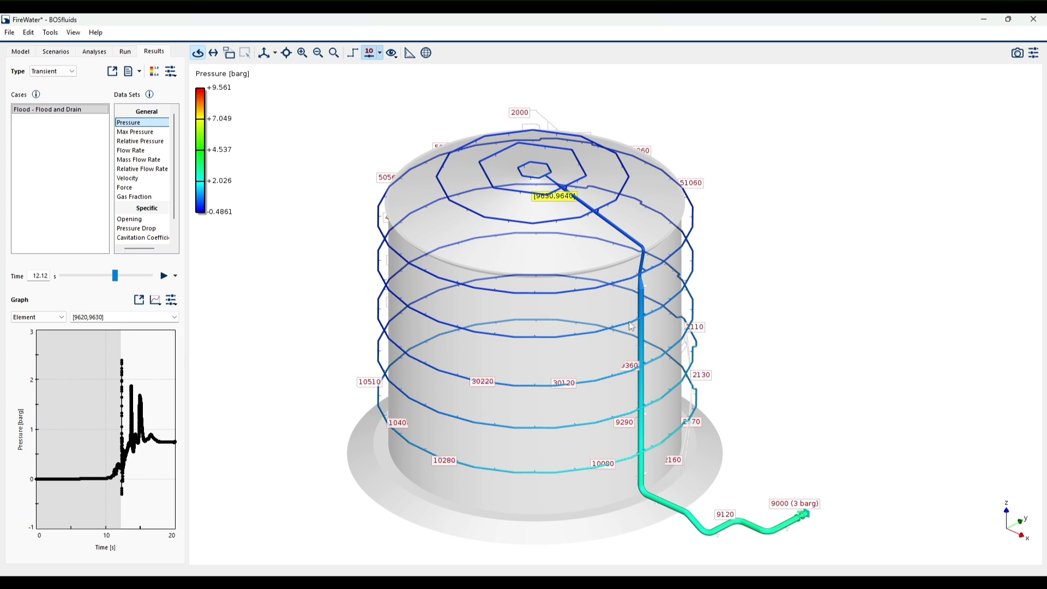
mouse_move(611, 361)
left_mouse_down()
mouse_move(622, 391)
mouse_move(607, 349)
left_mouse_up()
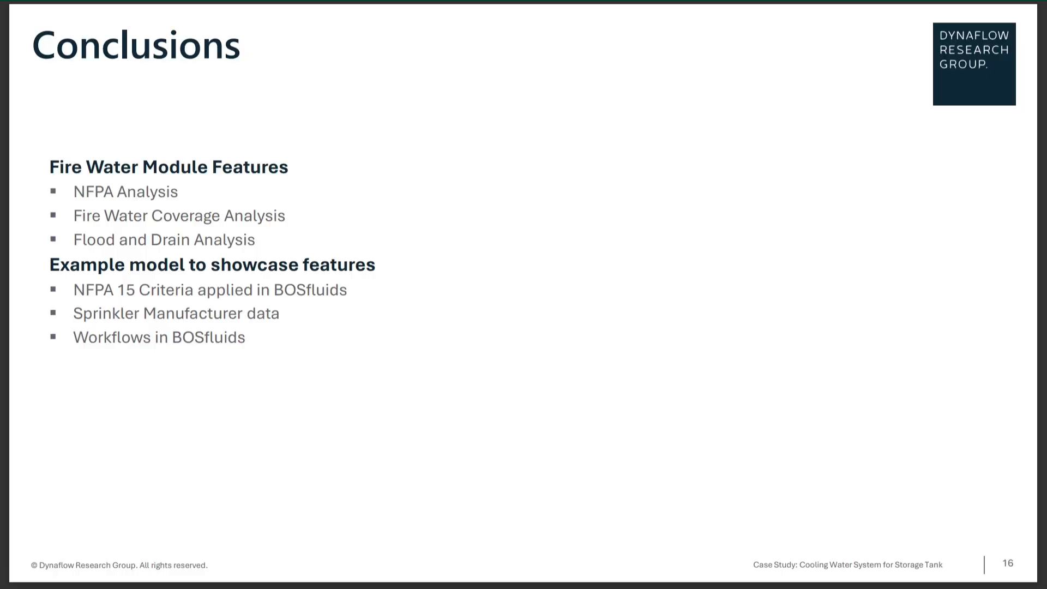